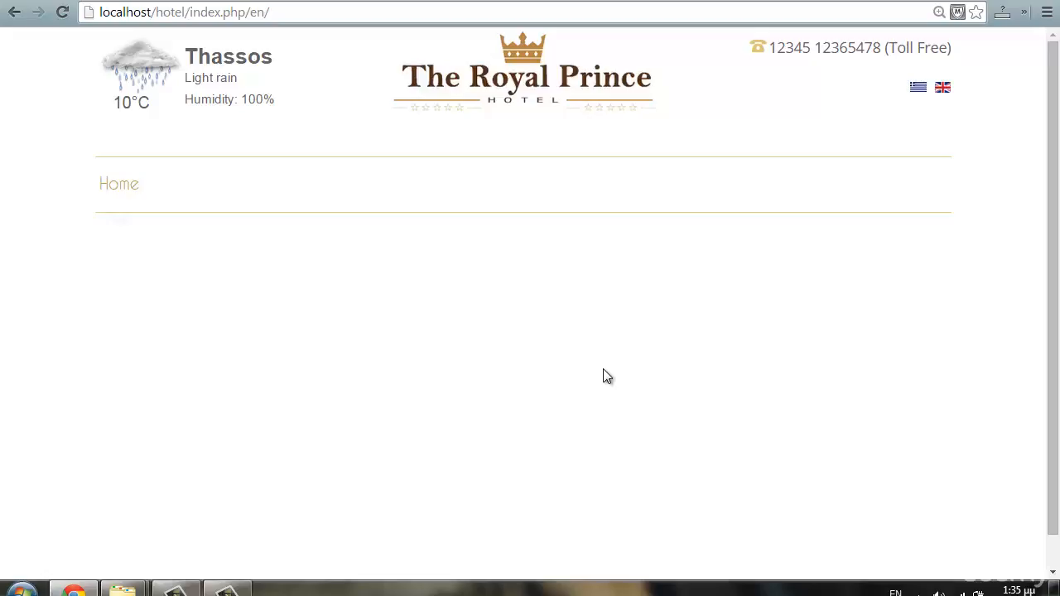
Open localhost/hotel/administrator in a new browser tab and log in to the Joomla back end with the prefilled credentials
click(500, 0)
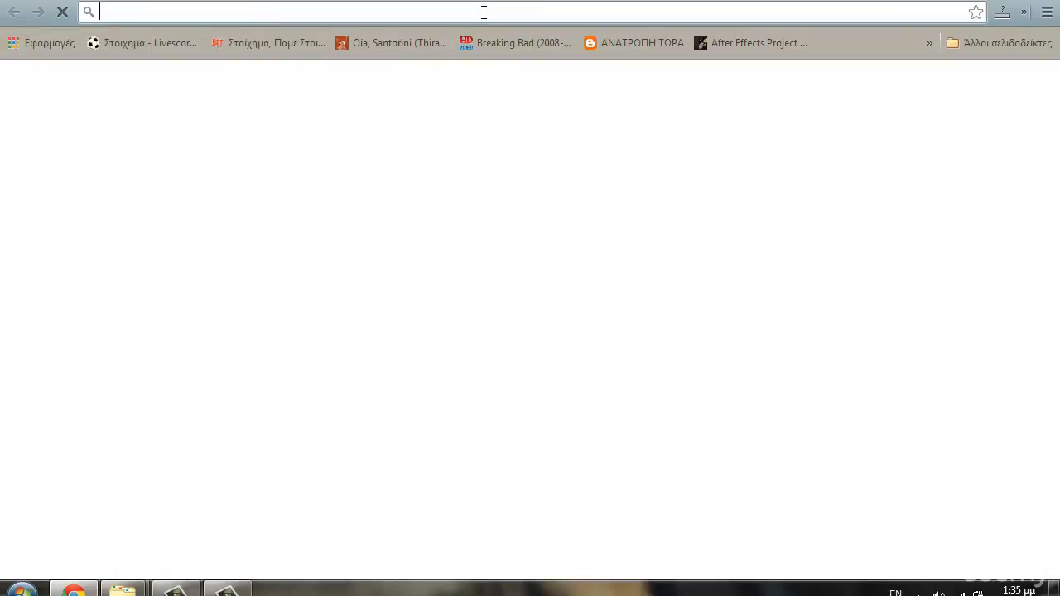
text(local)
key(Down)
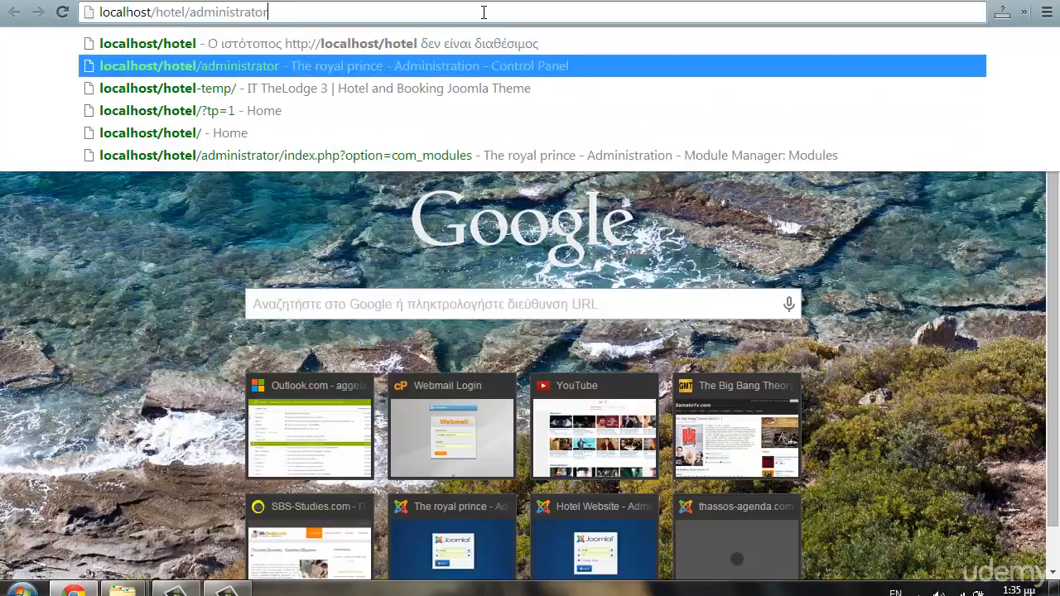
key(Return)
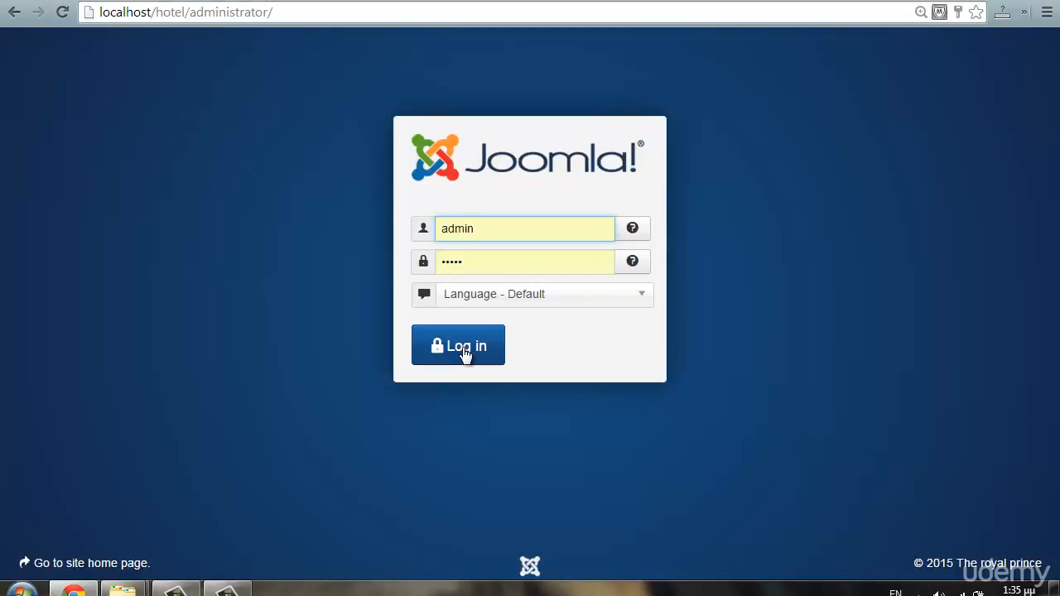
click(464, 351)
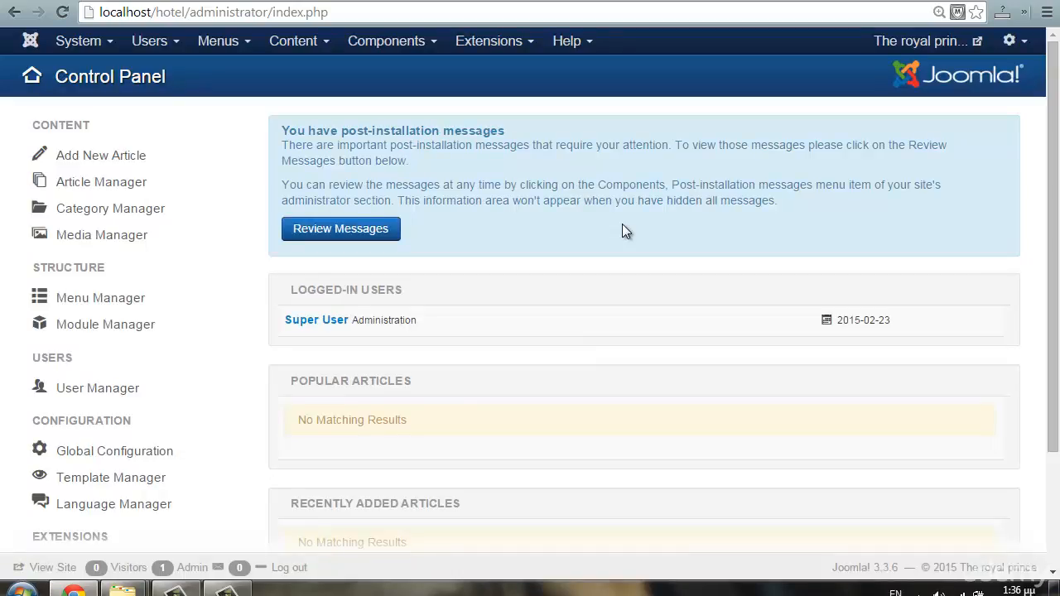
From the Extension Manager's package file selection, extract the IceSlideShow_V3.0.3_Unzip_First archive into its own folder inside resources
click(501, 53)
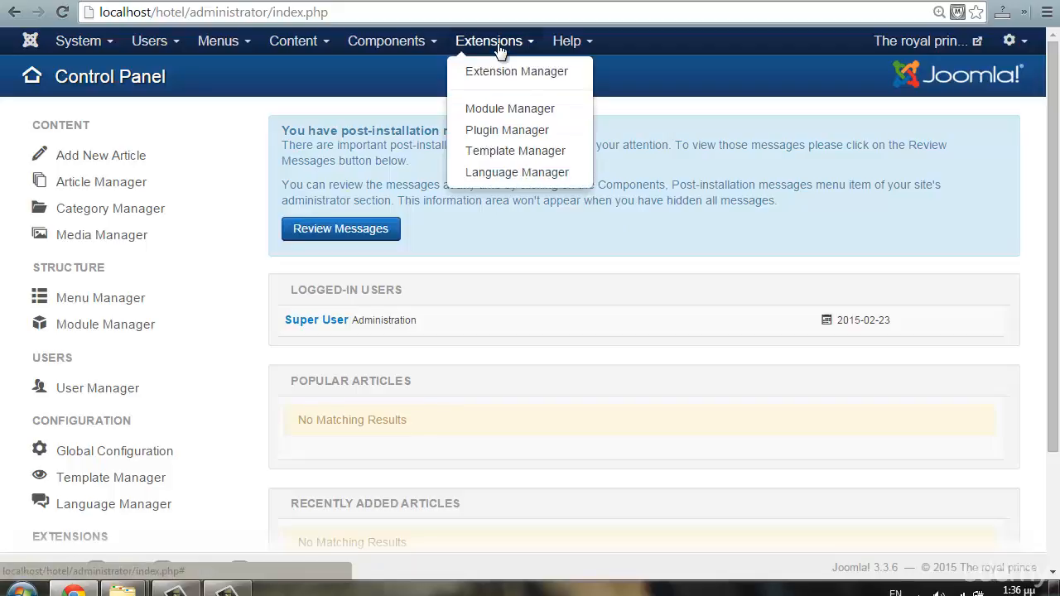
click(513, 76)
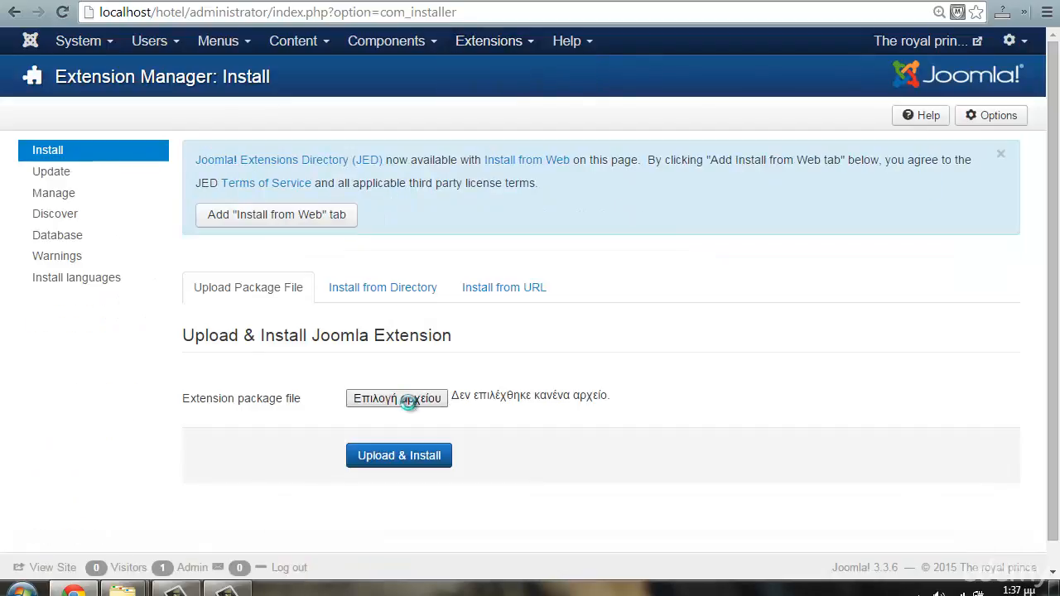
click(396, 398)
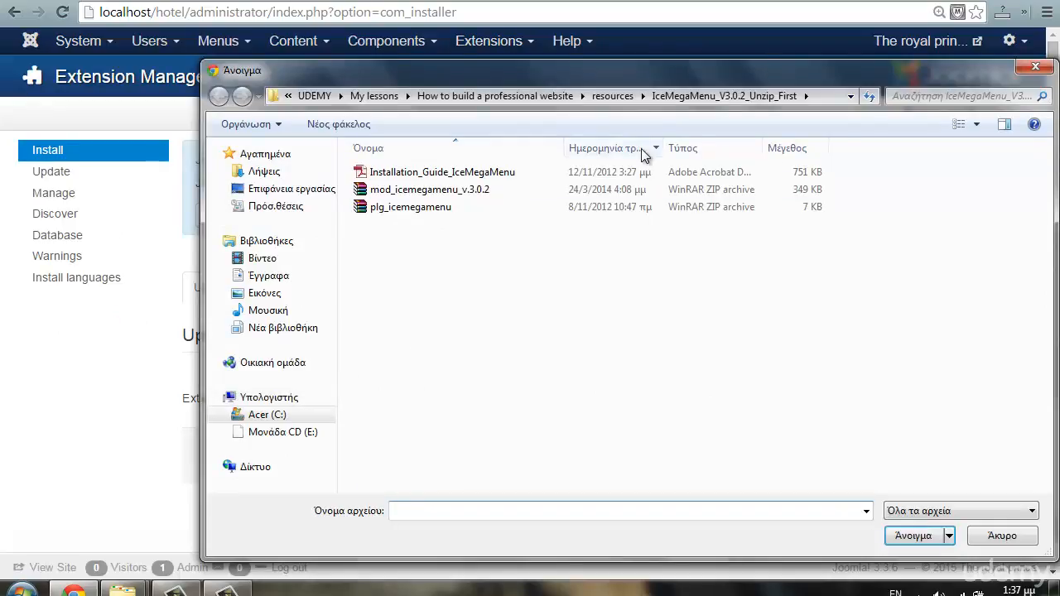
click(613, 96)
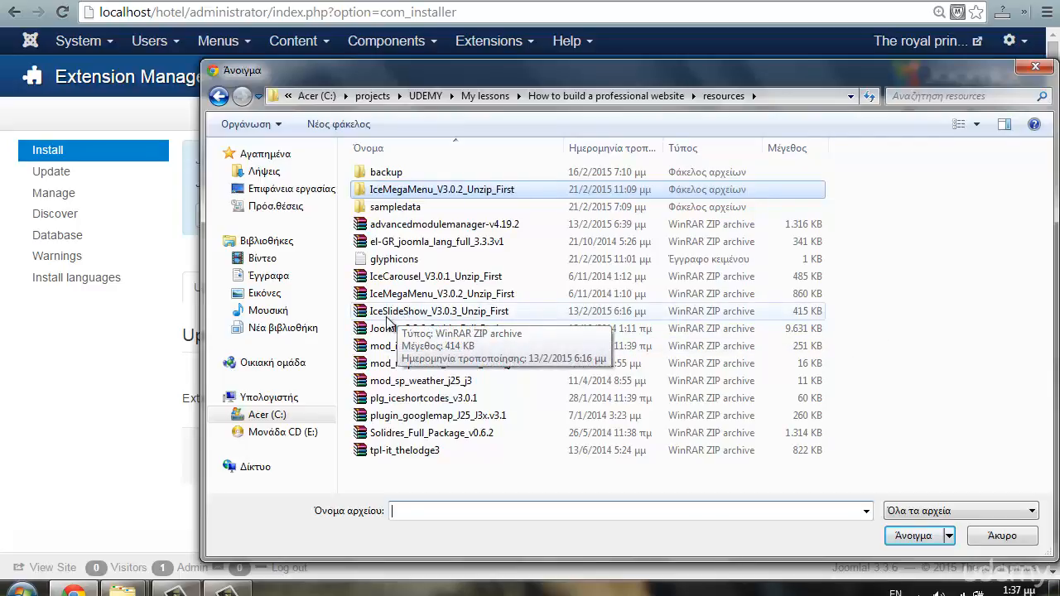
drag(404, 316, 891, 366)
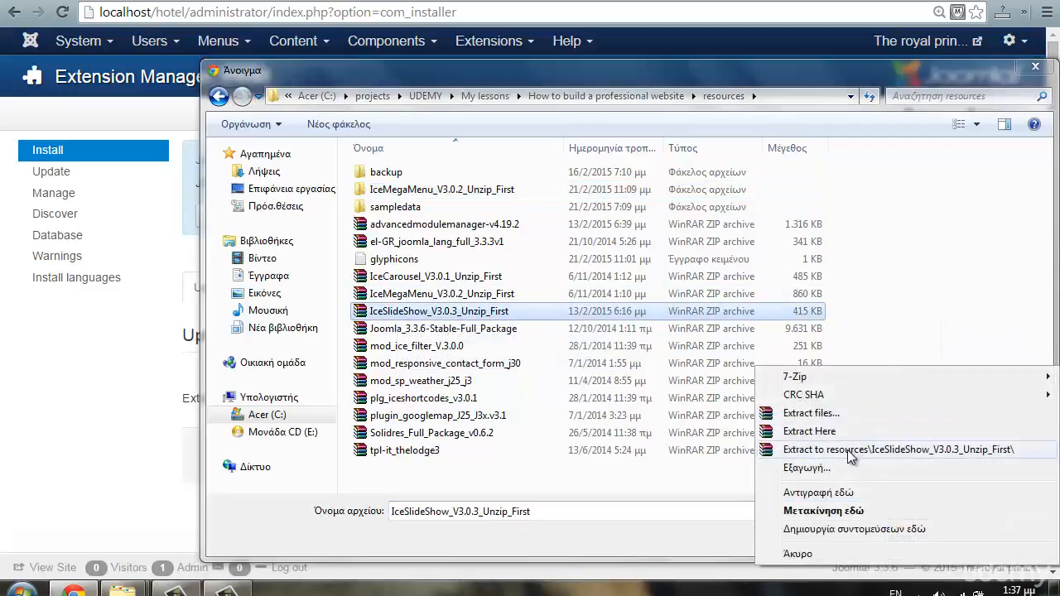
click(848, 449)
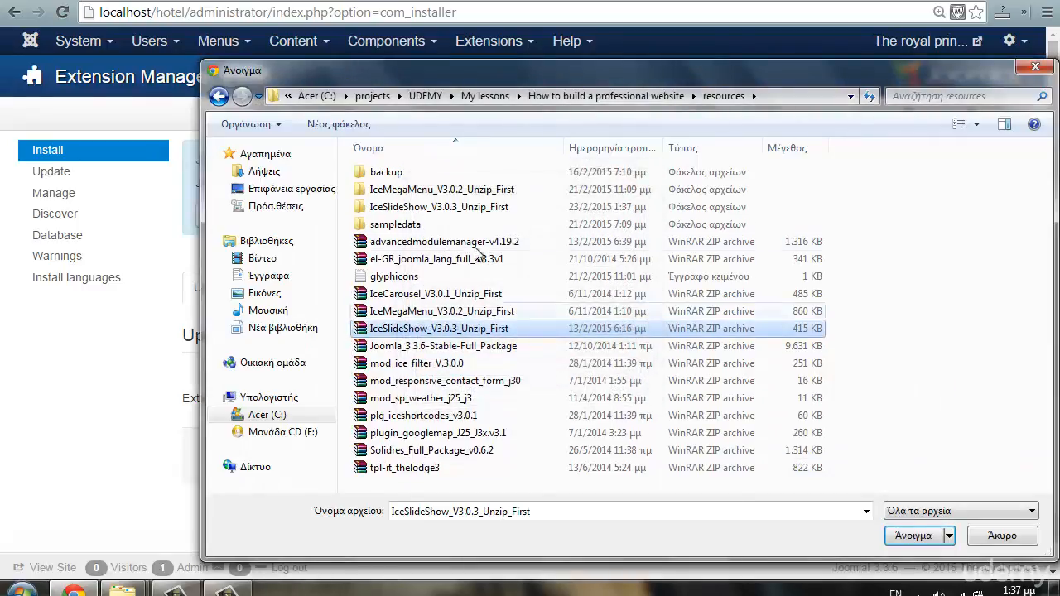
Choose mod_iceslideshow_v3.0.3 from the extracted IceSlideShow_V3.0.3_Unzip_First folder, then upload and install it
double_click(407, 210)
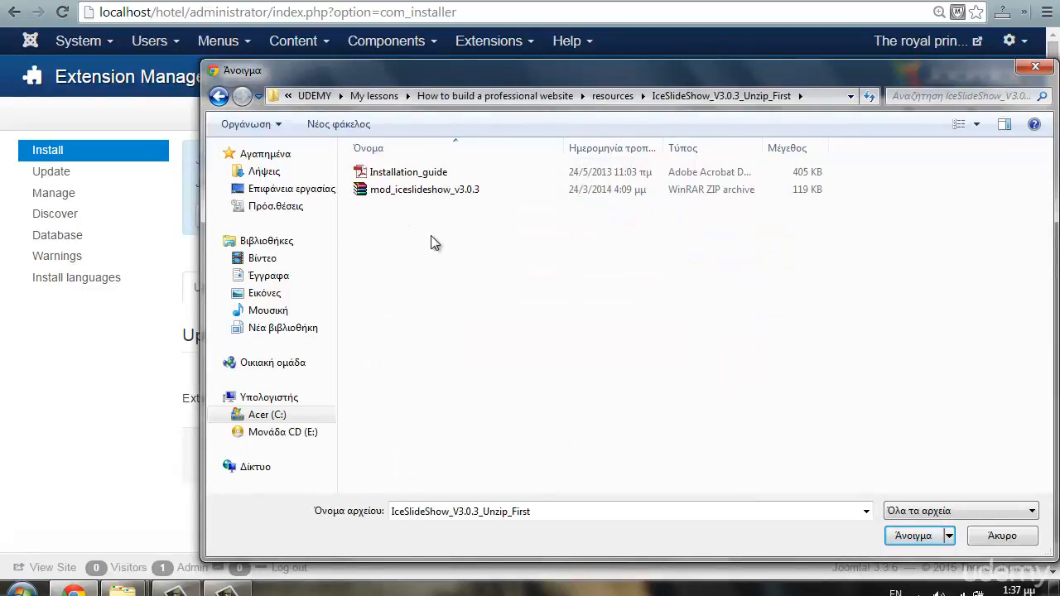
click(429, 193)
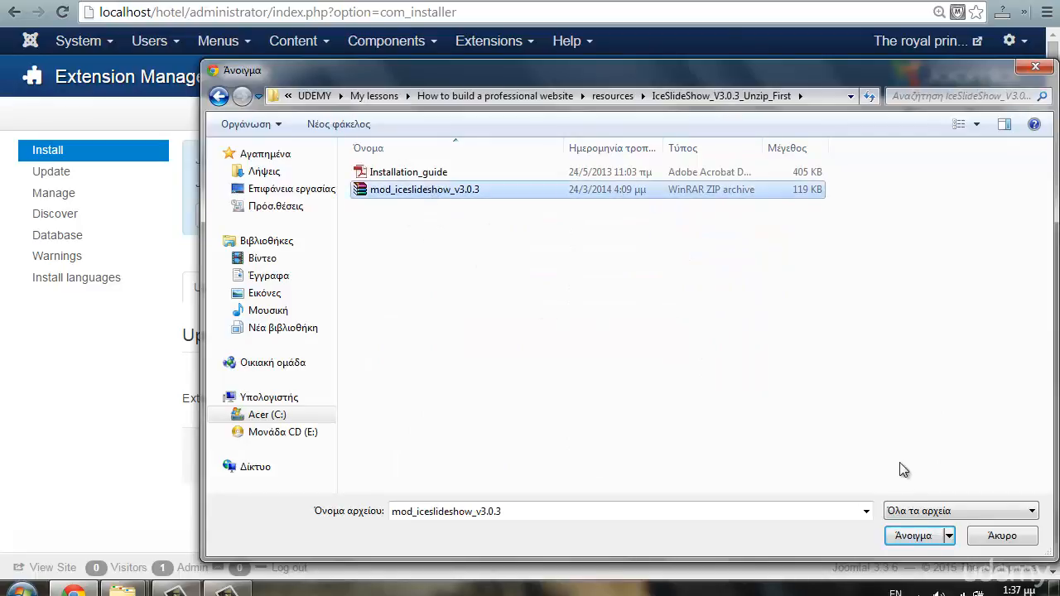
click(931, 539)
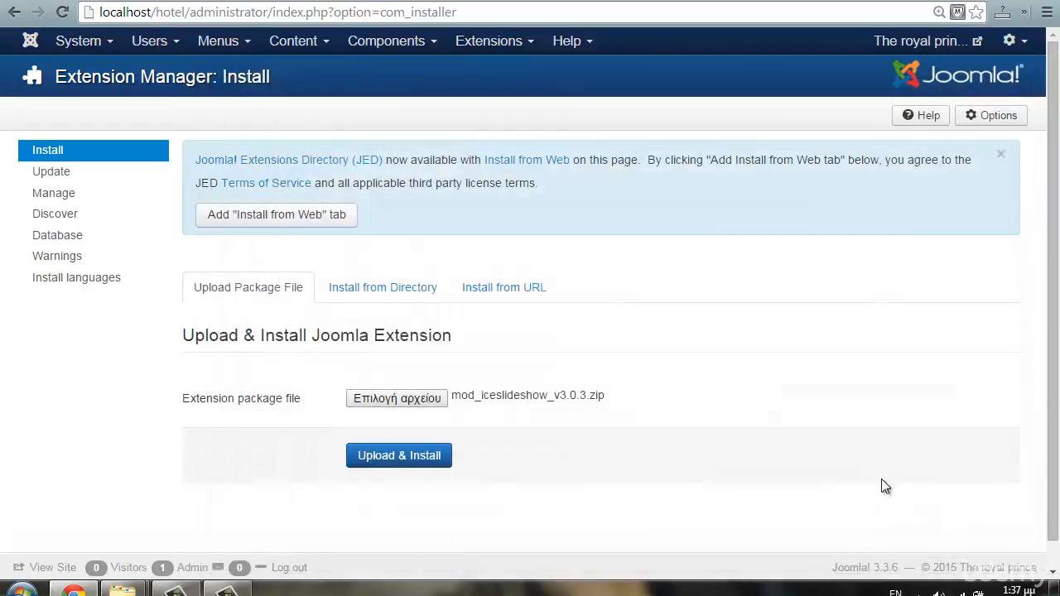
click(422, 460)
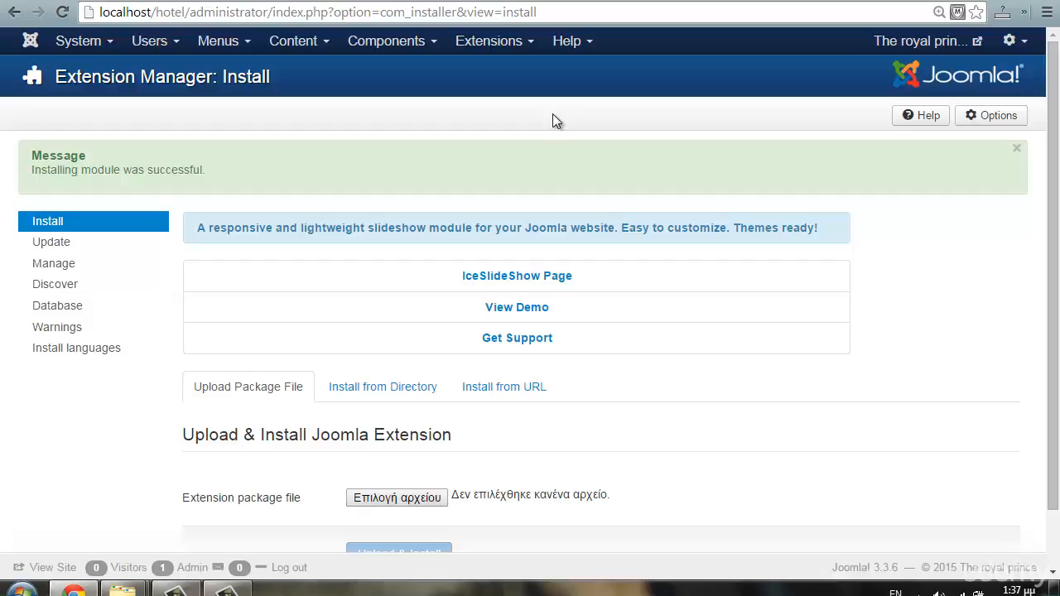
Open the Module Manager and examine the IceSlideShow Module's position and page assignment
click(519, 43)
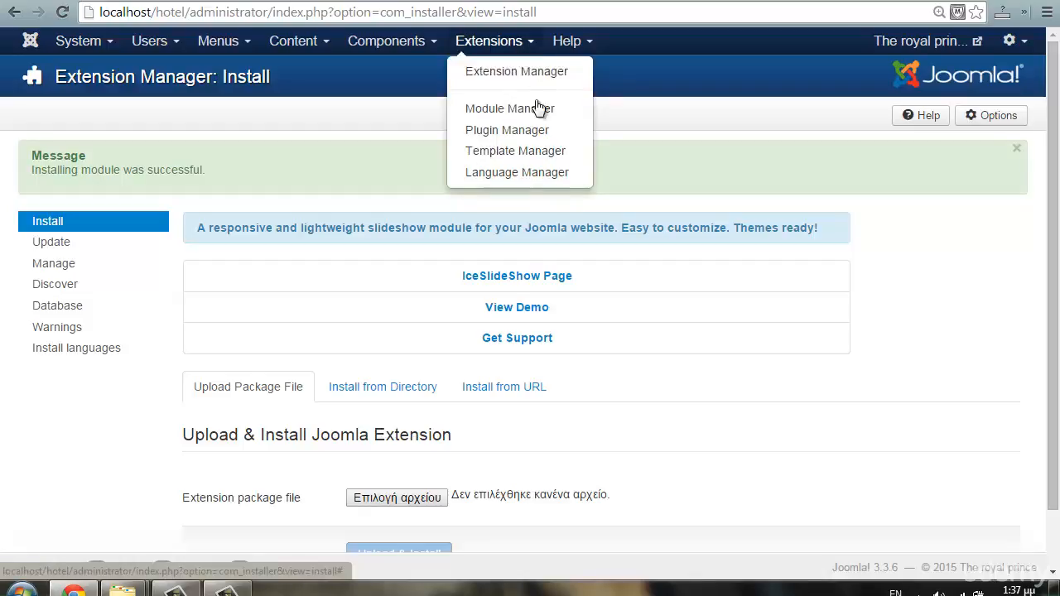
click(537, 108)
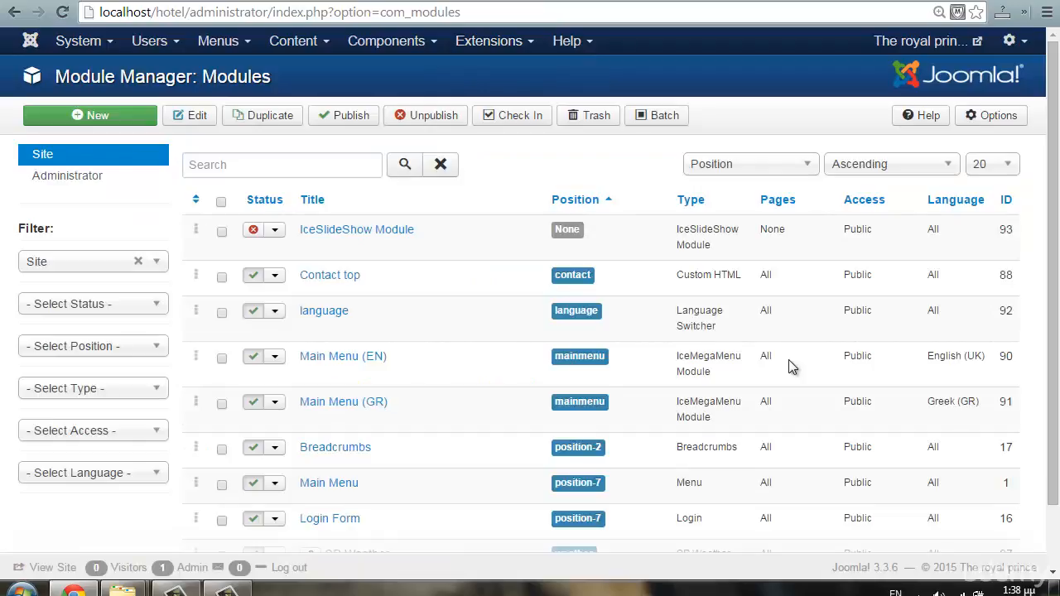
click(523, 46)
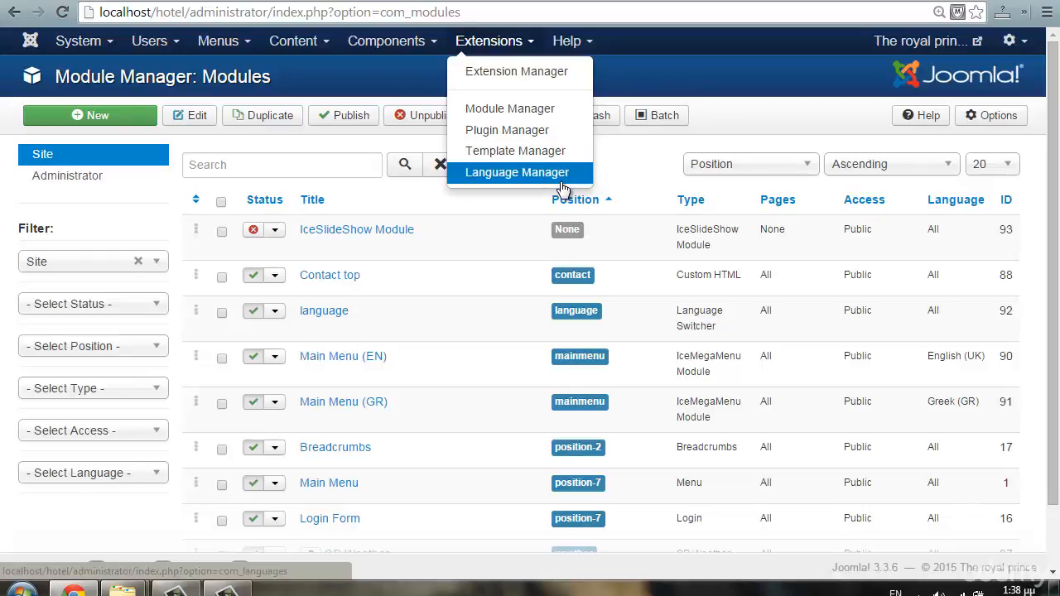
click(507, 231)
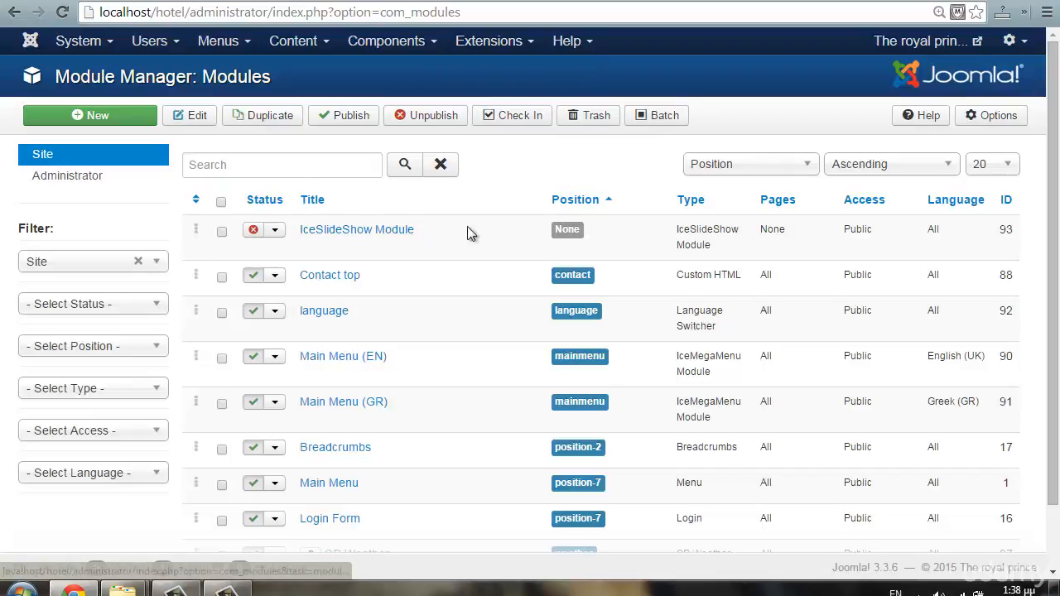
double_click(565, 232)
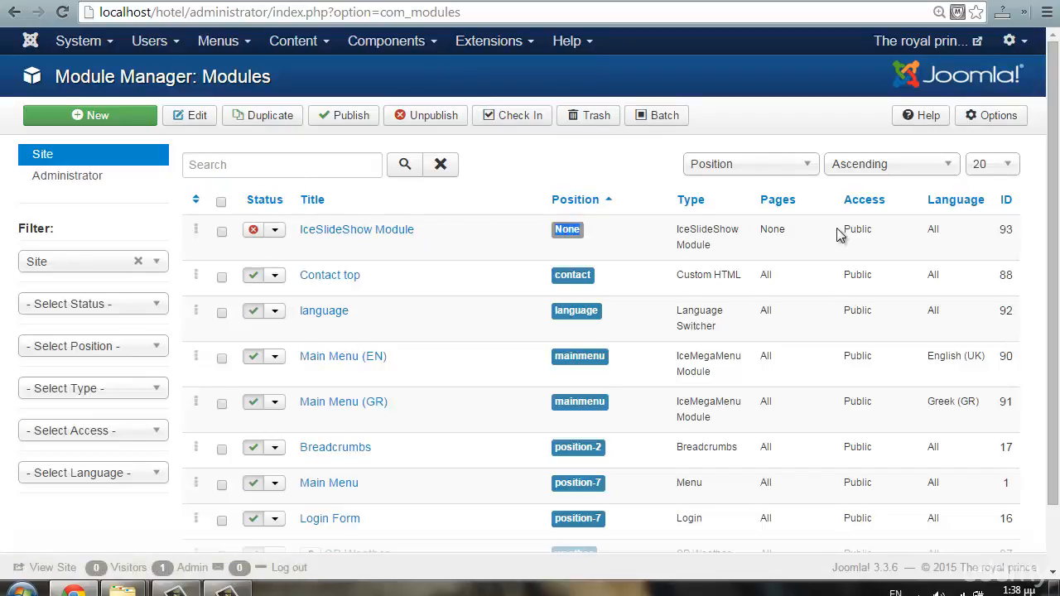
double_click(770, 232)
click(632, 162)
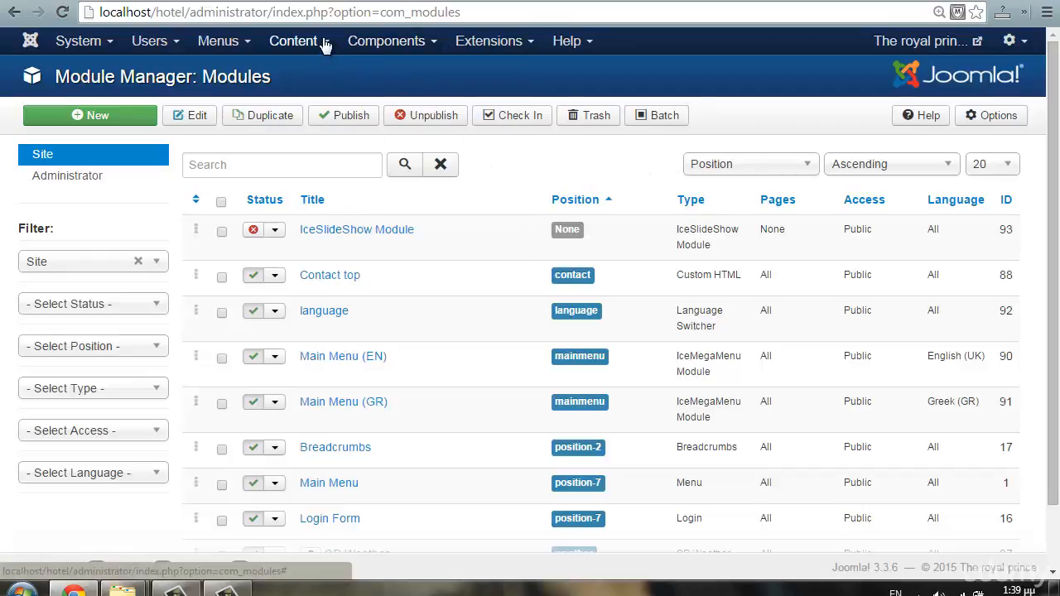
Create a new article category titled "slideshow" in the Category Manager, then save and close it
mouse_move(326, 42)
mouse_move(343, 76)
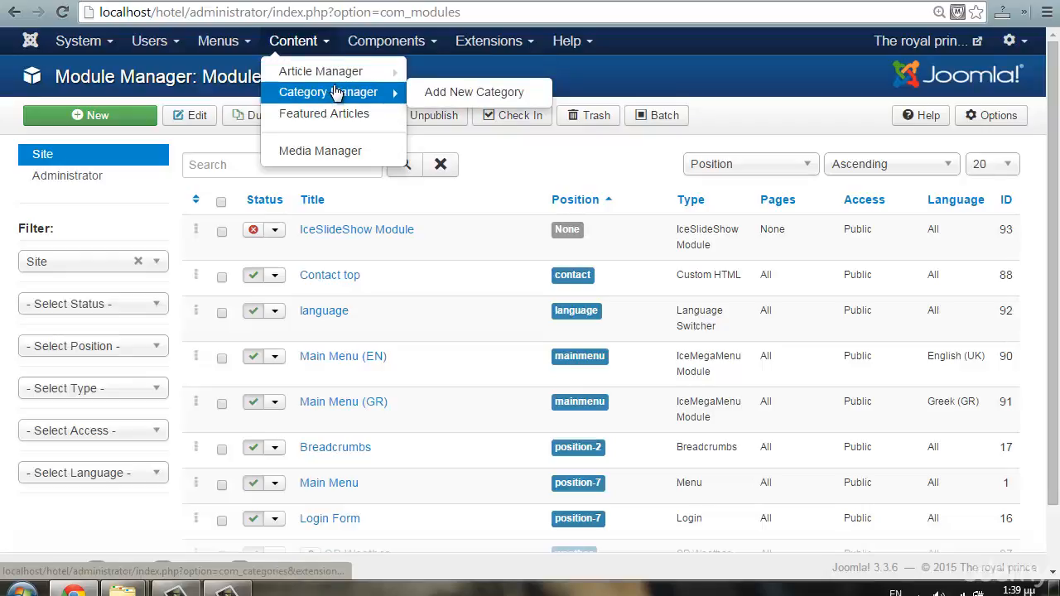
click(331, 92)
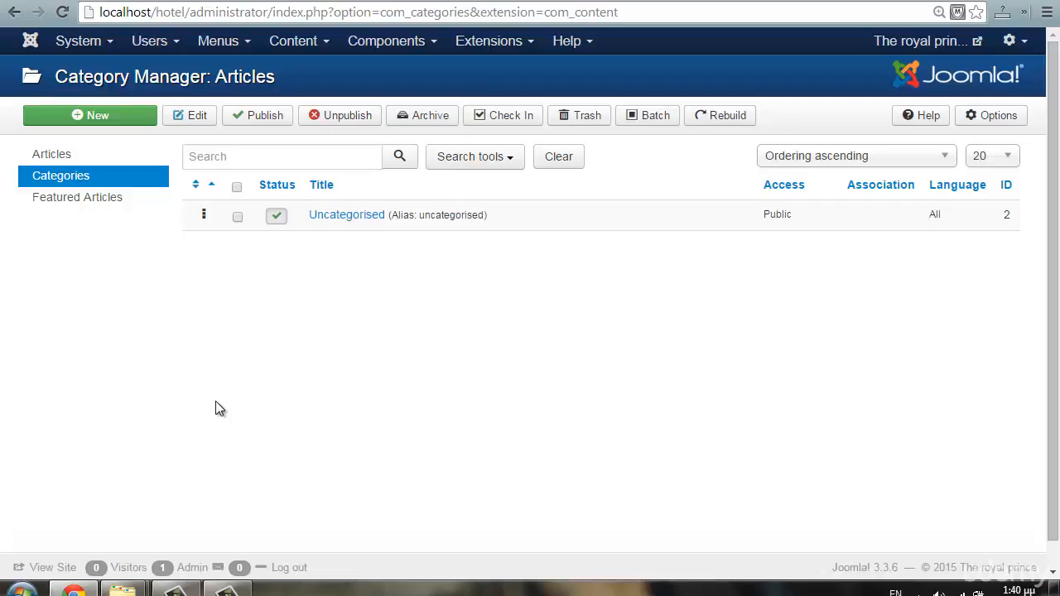
click(111, 115)
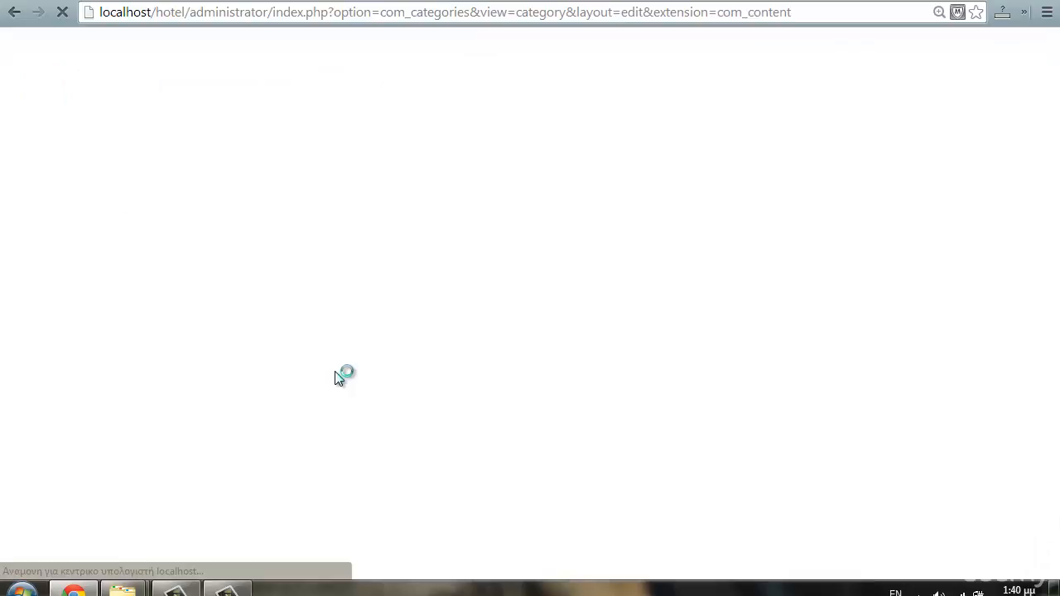
click(268, 166)
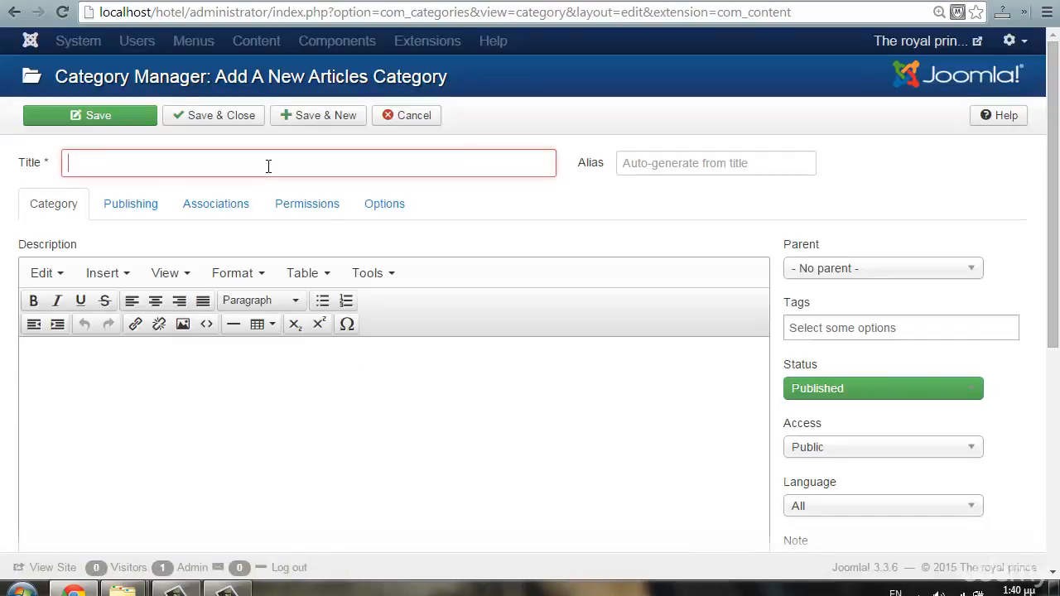
text(S)
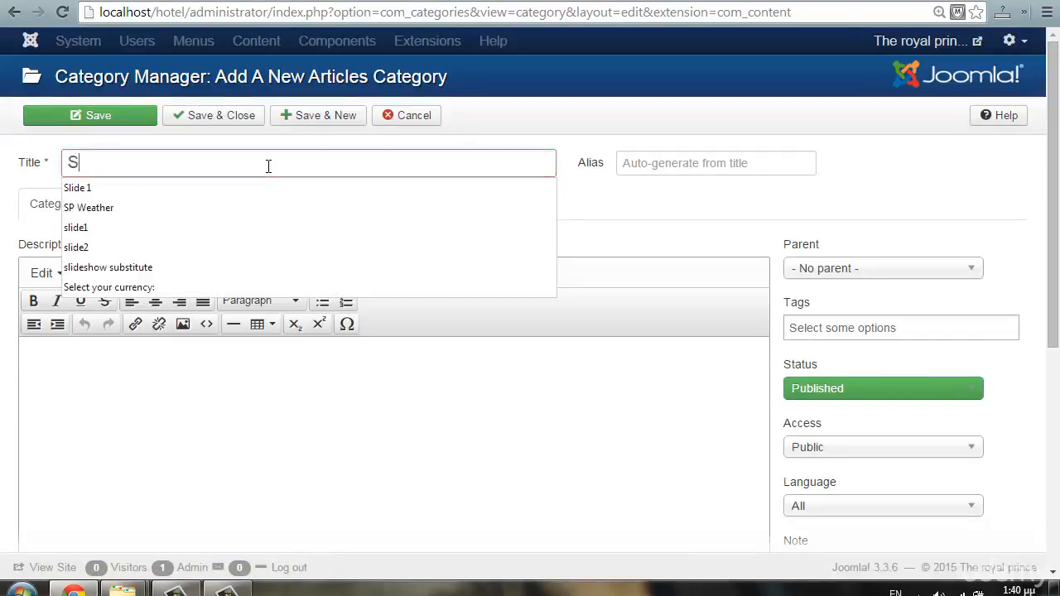
text(lide)
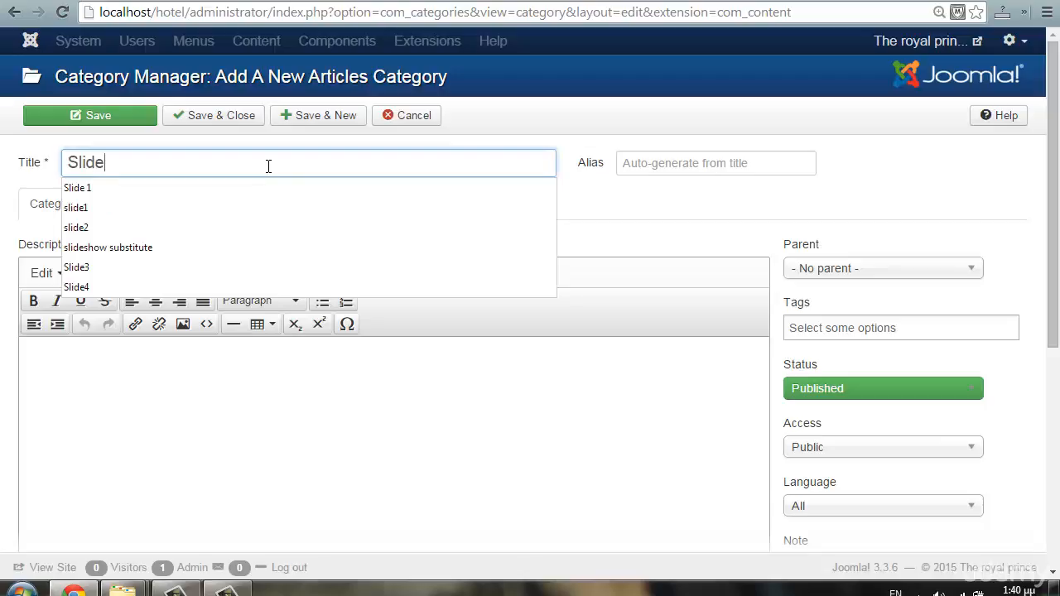
text(show)
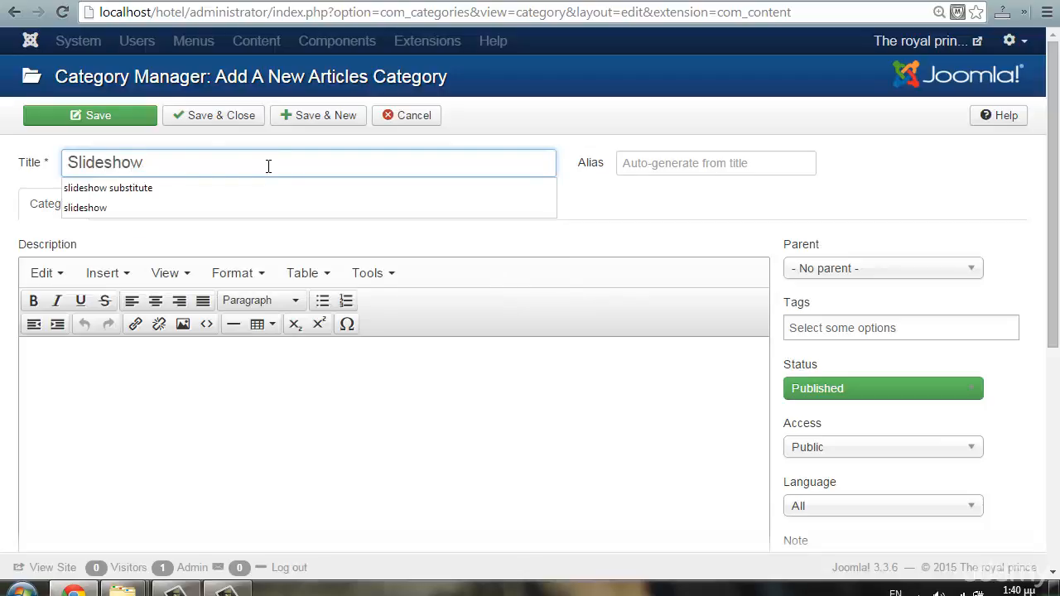
key(Down)
key(Down)
key(Return)
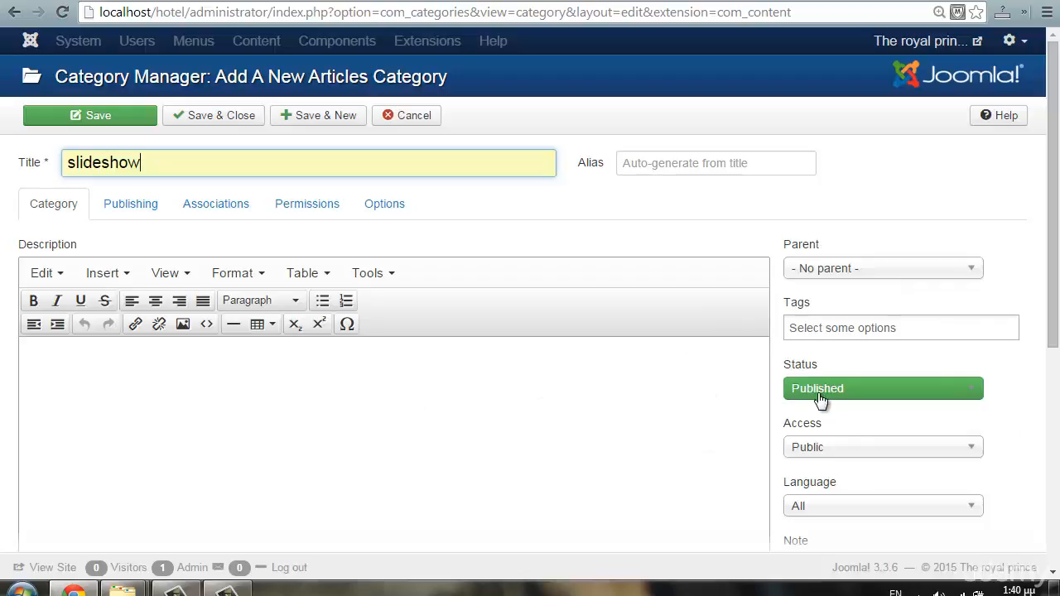
click(215, 116)
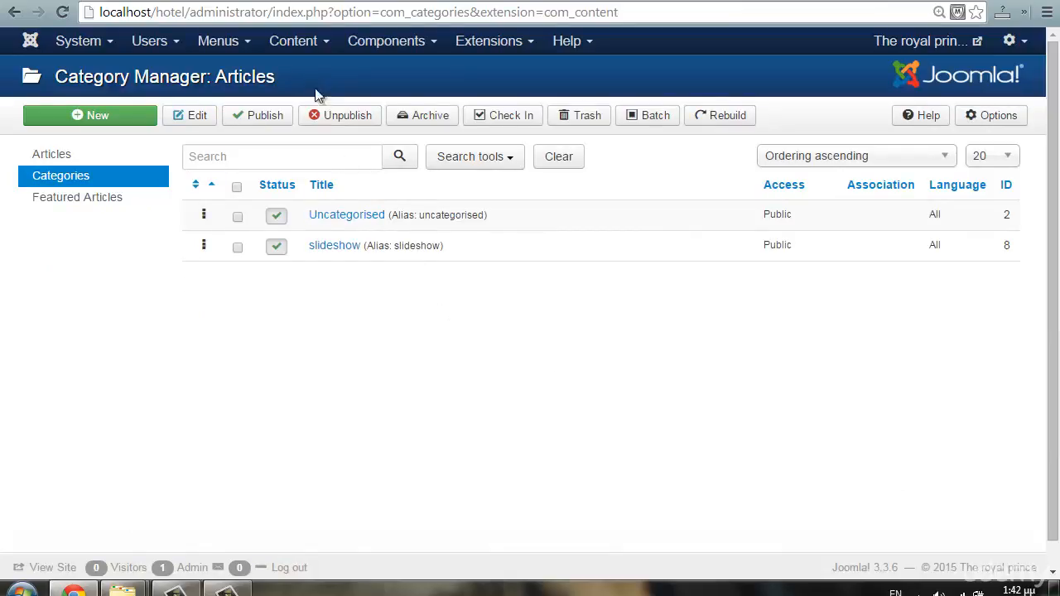
Create a folder named "slideshow" in the Media Manager's root and open it
click(315, 48)
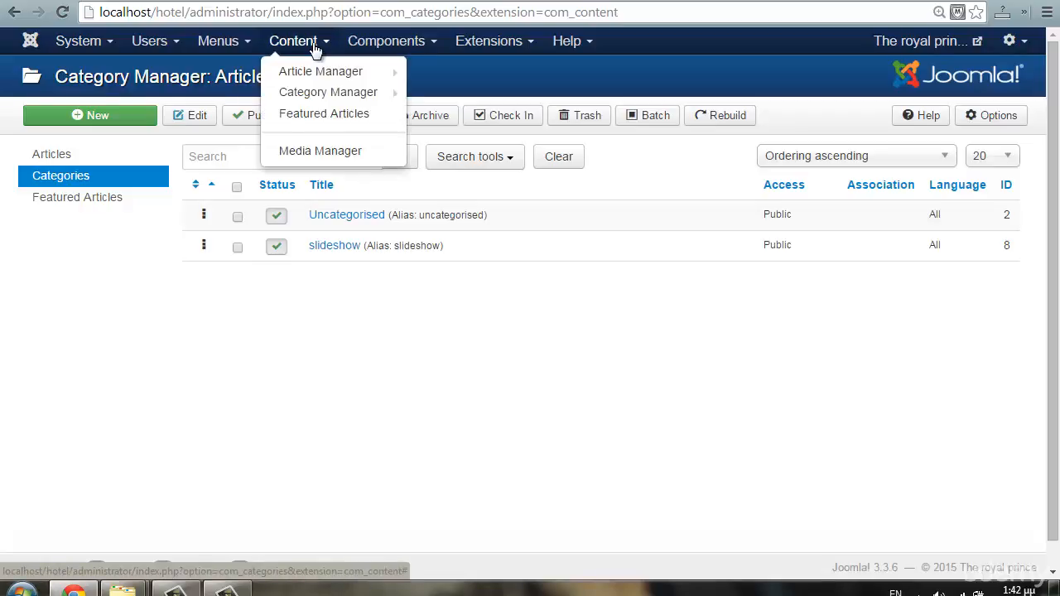
click(318, 151)
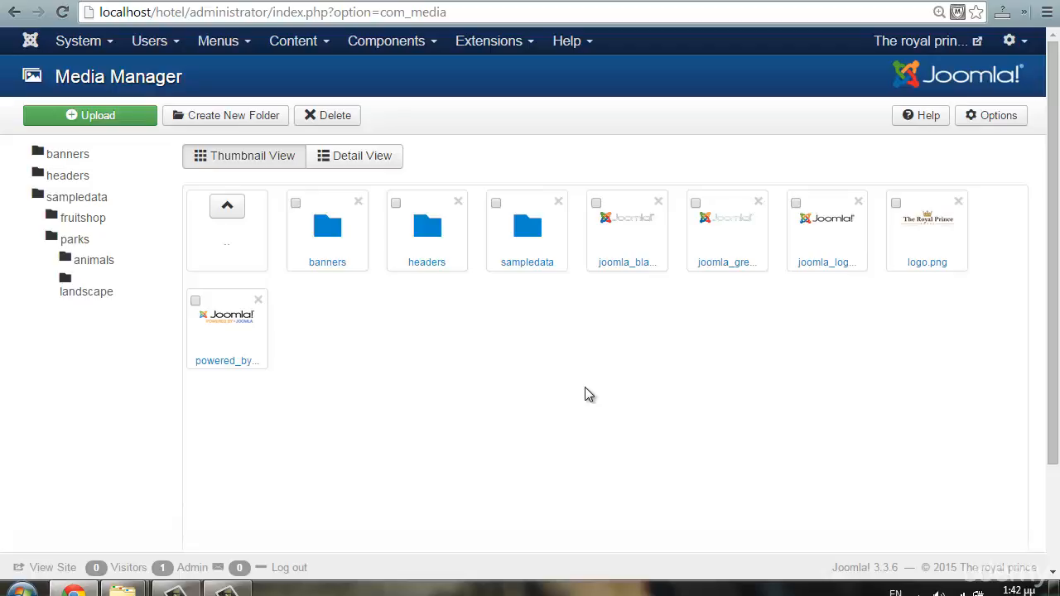
click(224, 126)
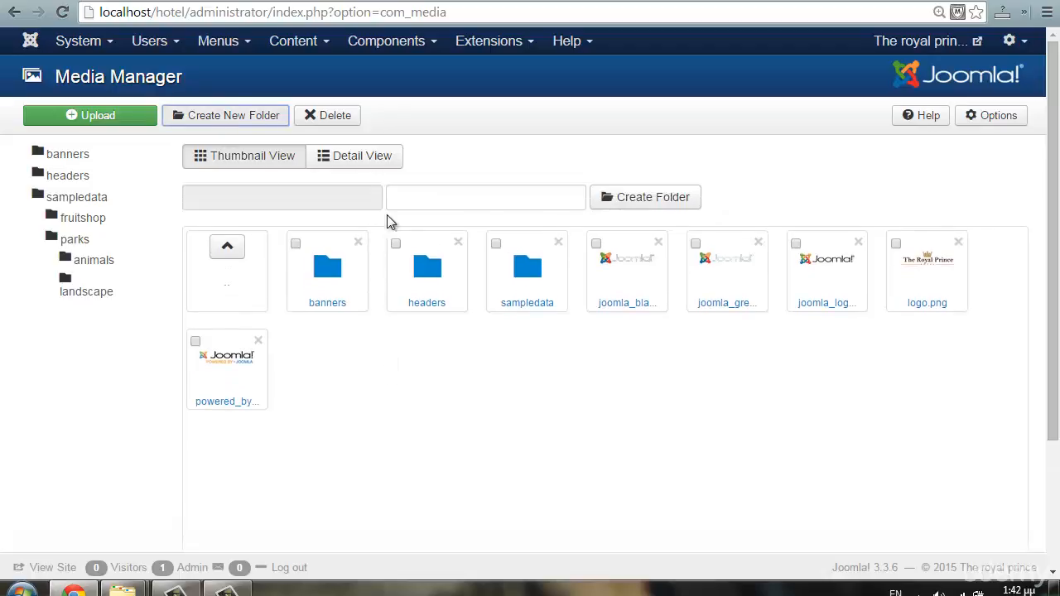
click(422, 199)
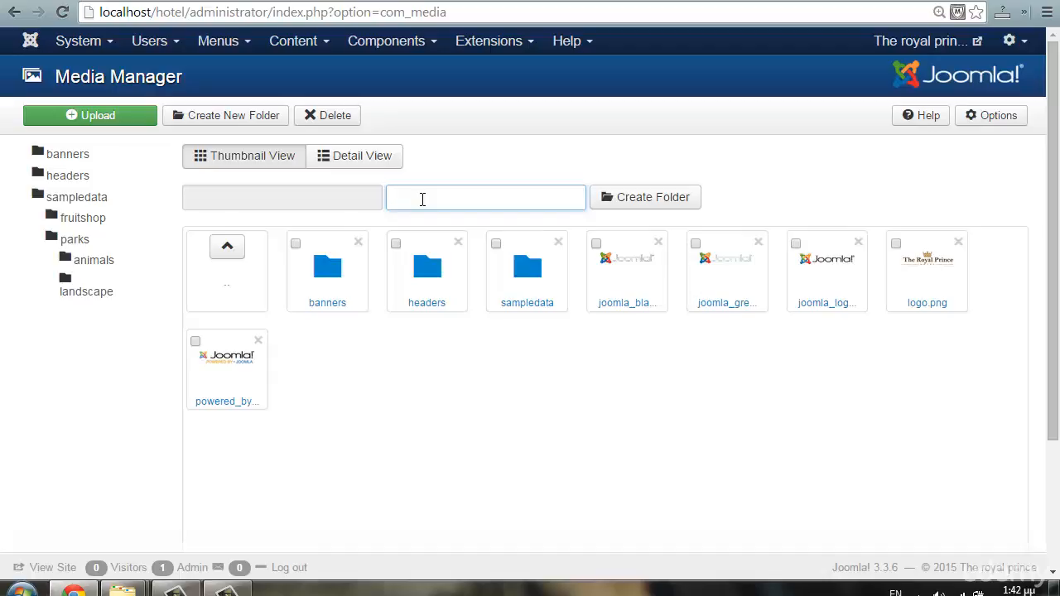
text(slideshow)
click(660, 202)
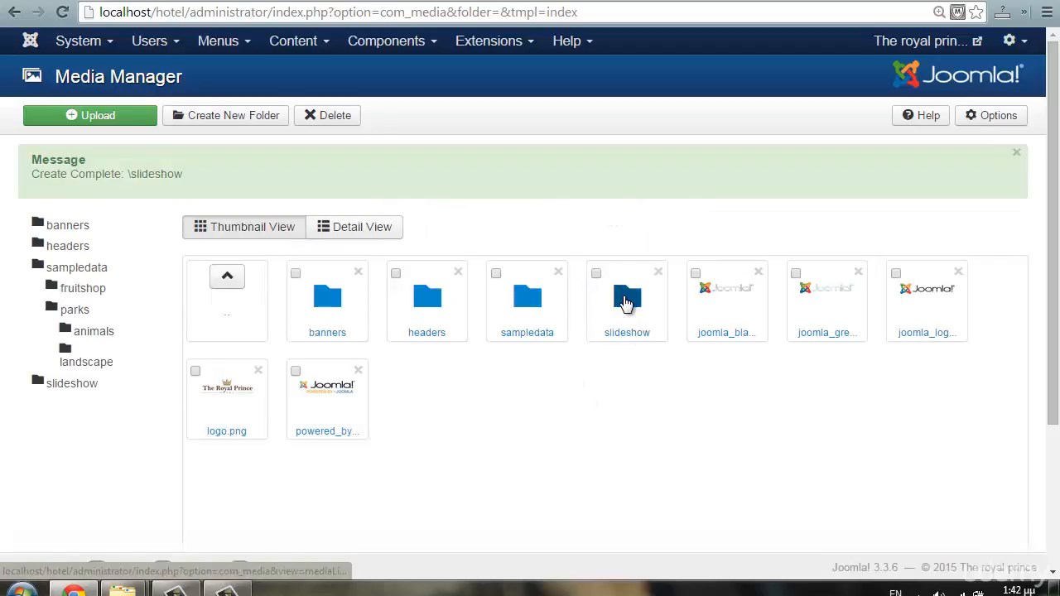
click(627, 303)
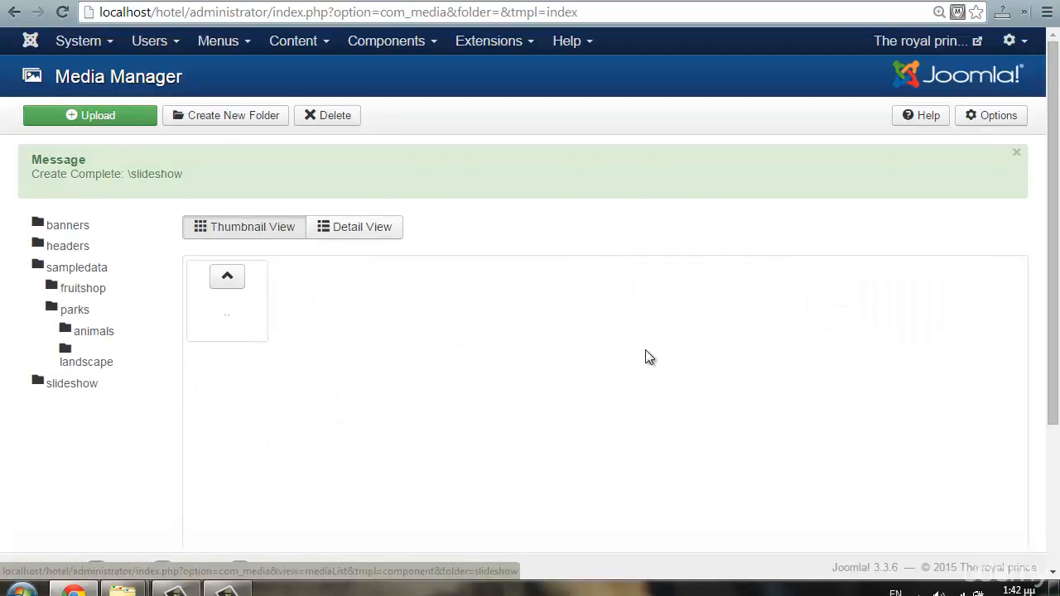
Upload image1, image2, image3 and image4 from resources/sampledata/slideshow into the slideshow media folder, and return to the media root
scroll(642, 354, down, 2)
scroll(701, 234, down, 1)
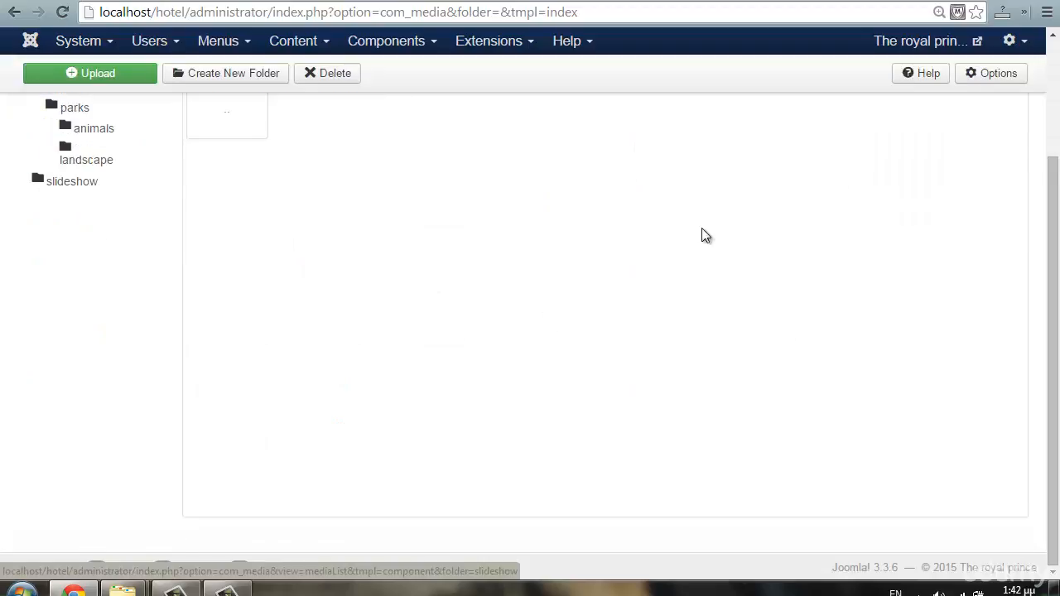
scroll(702, 234, up, 3)
click(94, 115)
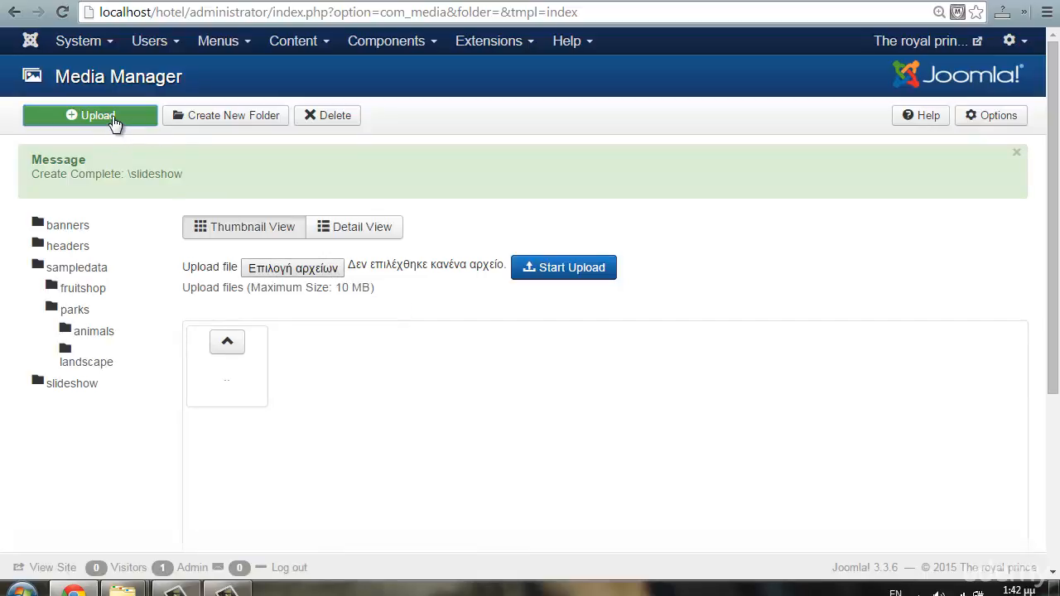
click(302, 277)
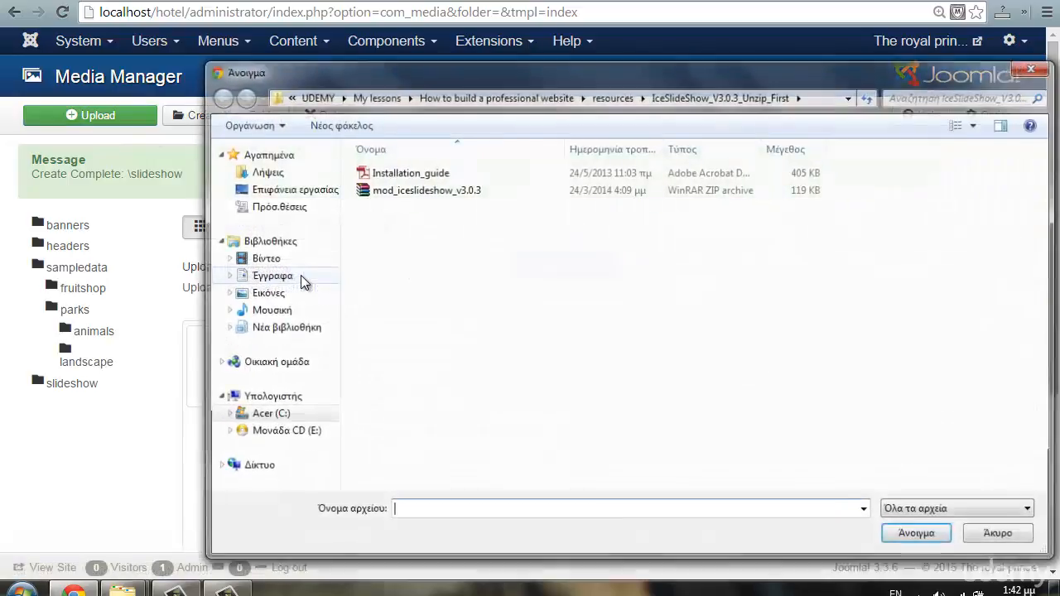
click(620, 101)
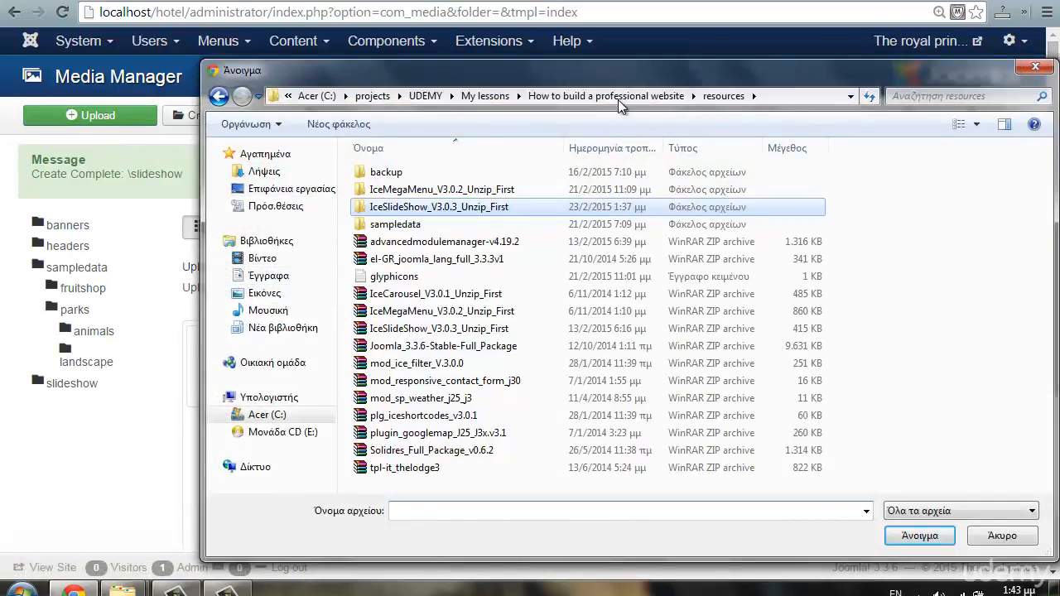
click(530, 224)
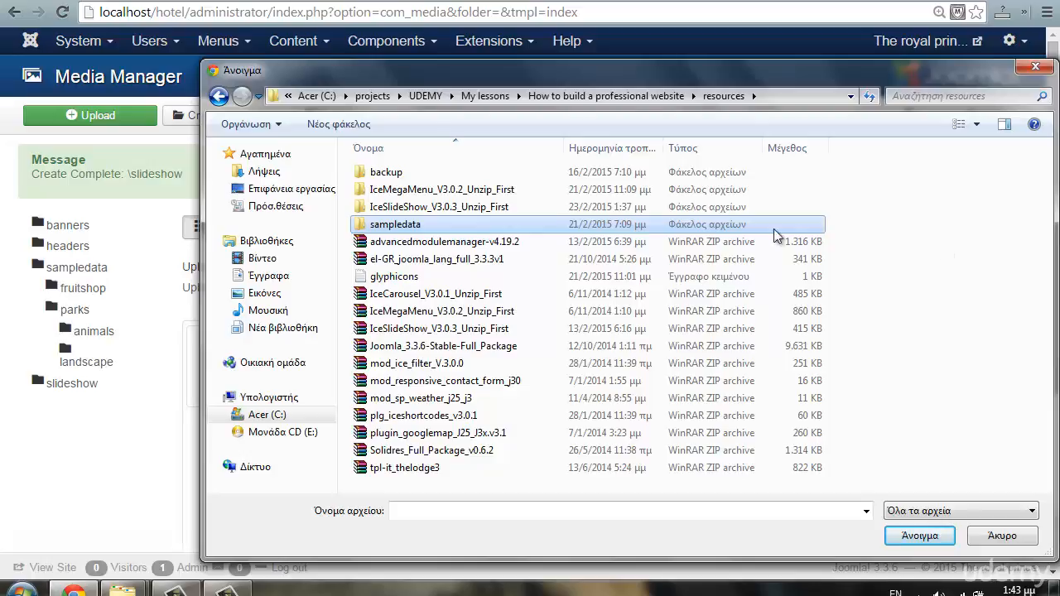
double_click(383, 230)
double_click(418, 192)
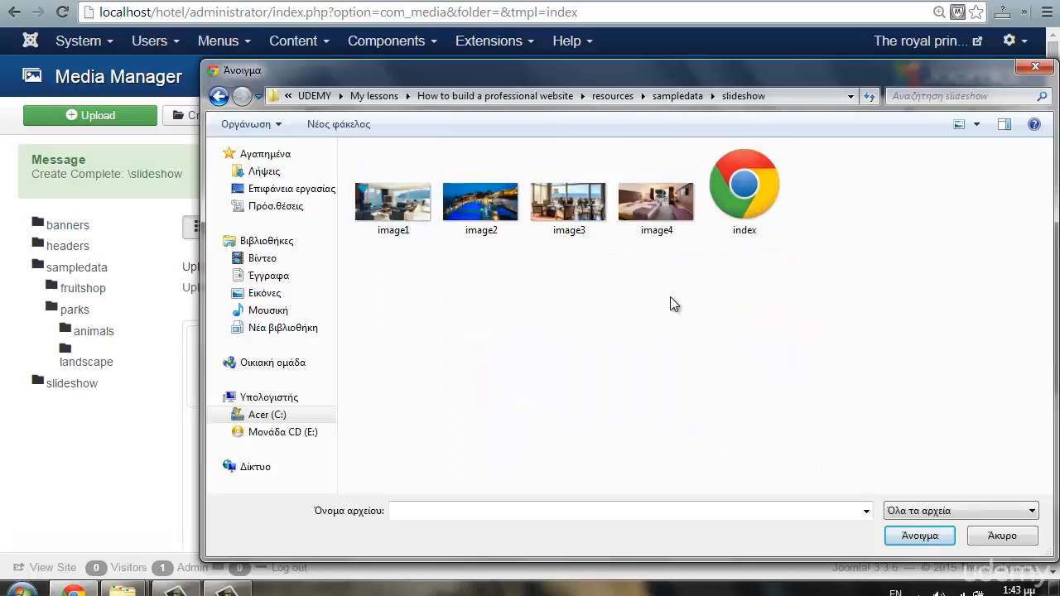
drag(345, 170, 671, 375)
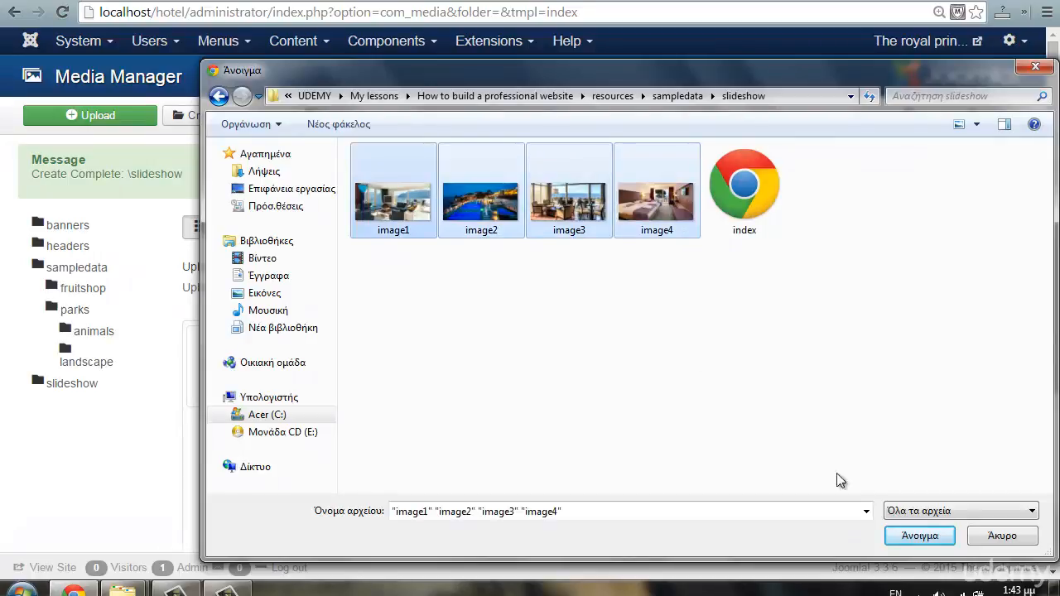
click(911, 536)
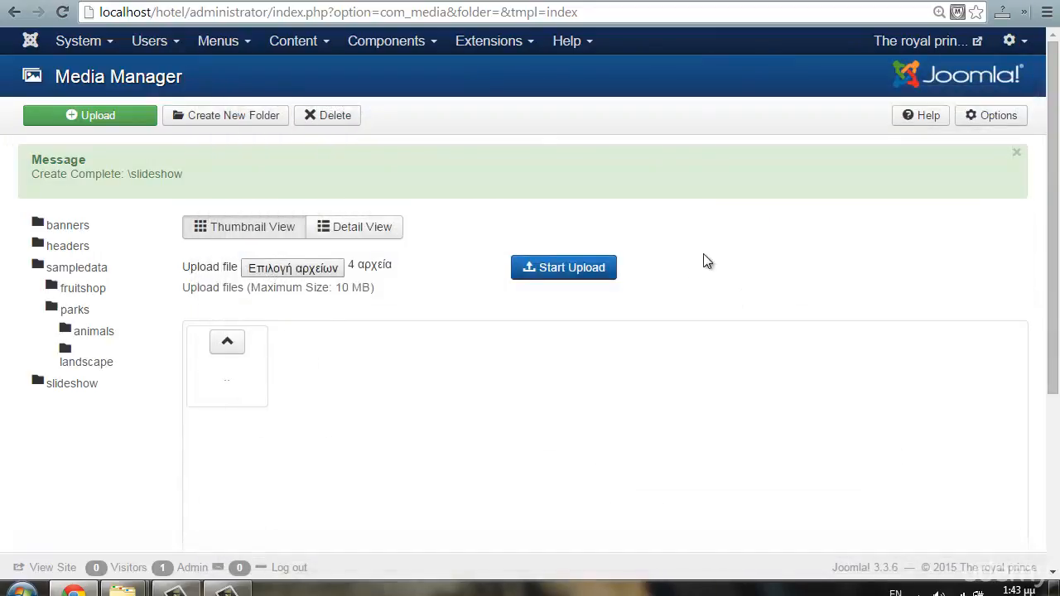
click(580, 270)
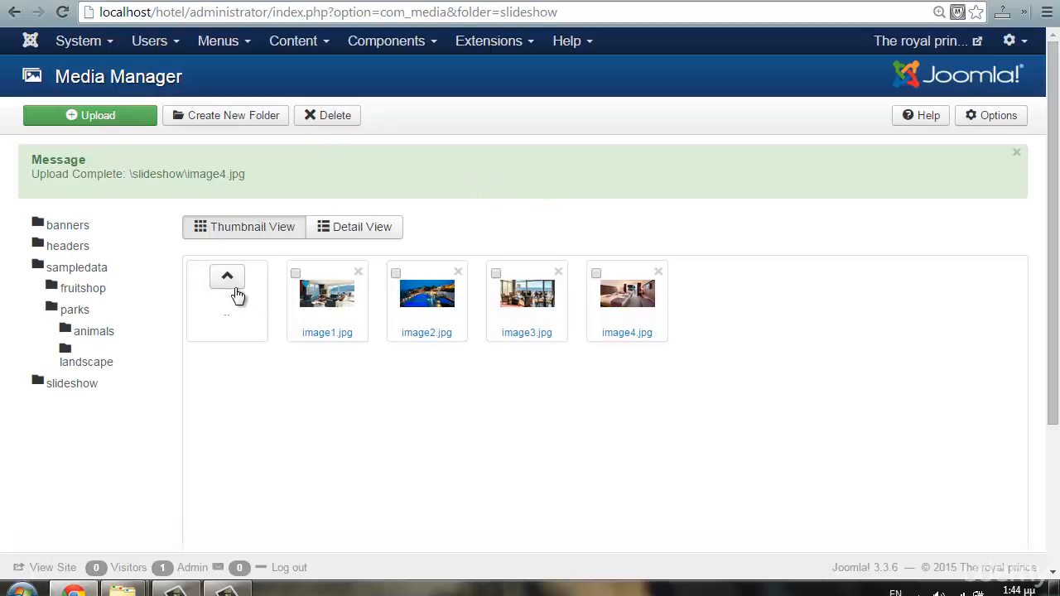
click(227, 282)
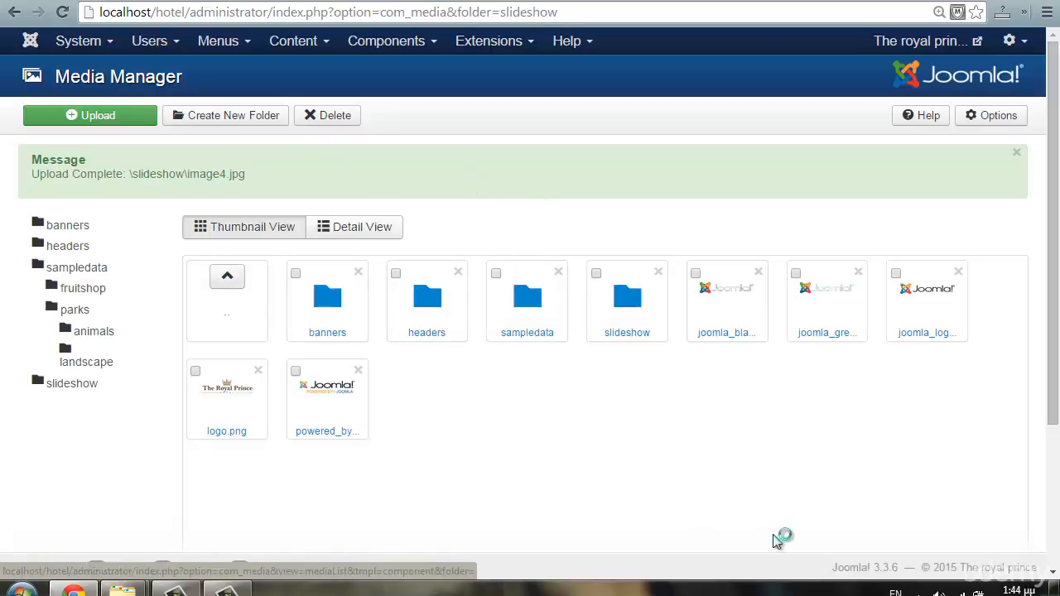
Create a new article in the Article Manager titled "Slide 1" and assign it to the slideshow category
click(293, 40)
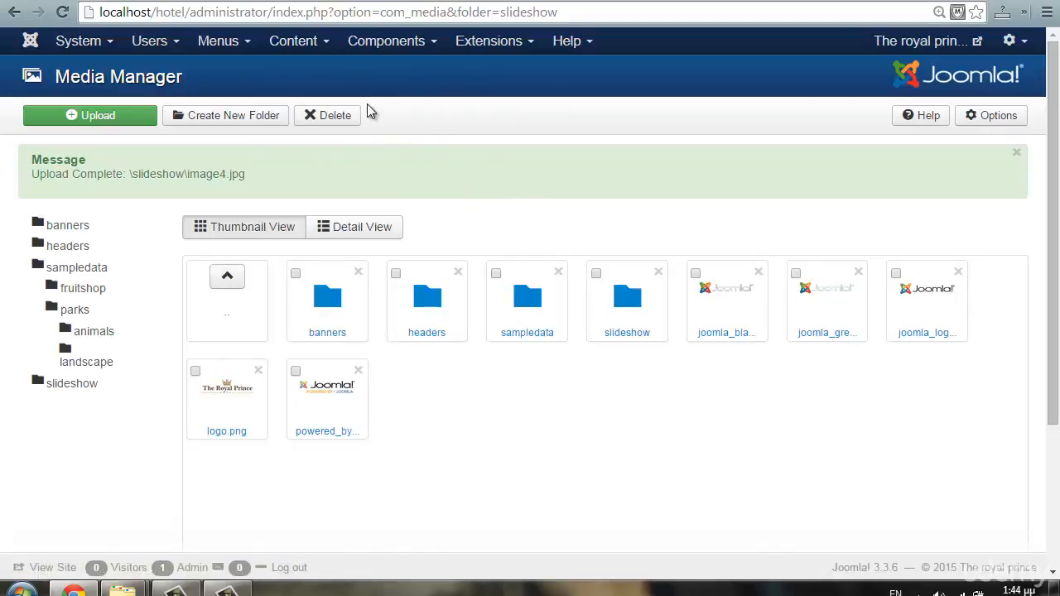
mouse_move(312, 55)
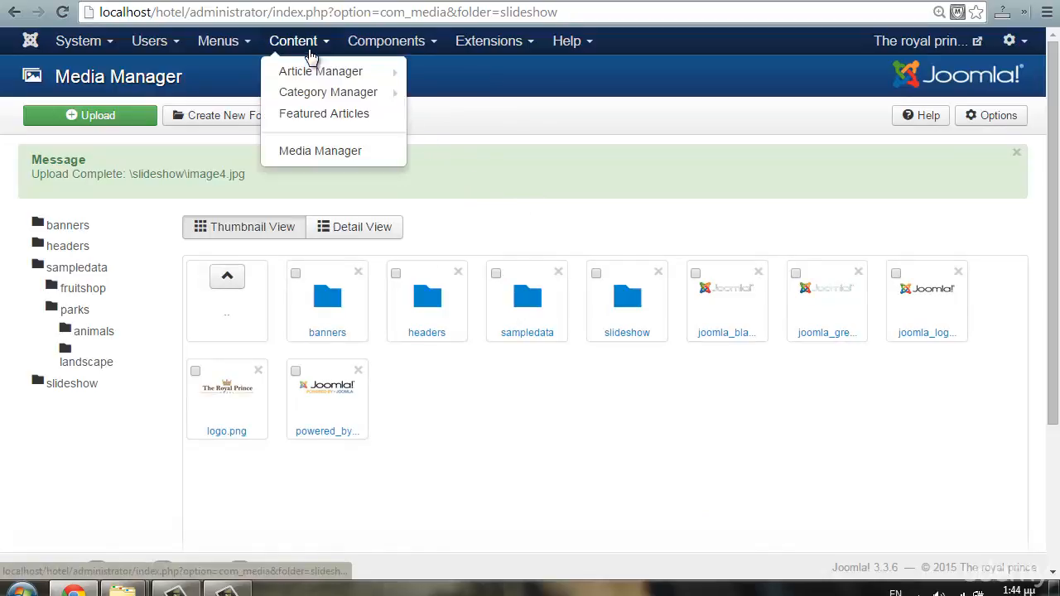
mouse_move(317, 101)
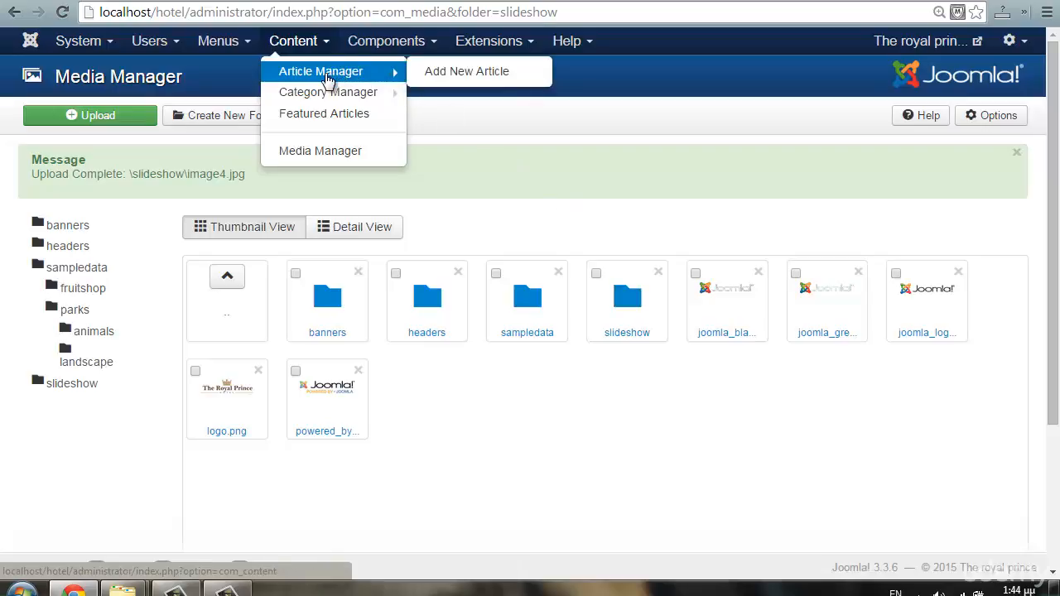
click(329, 76)
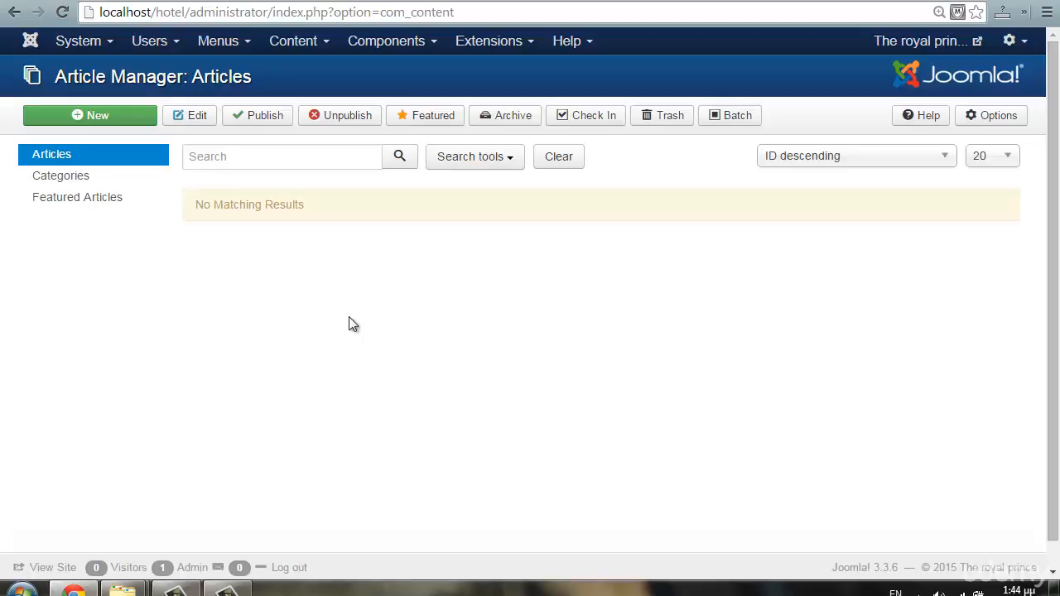
click(124, 116)
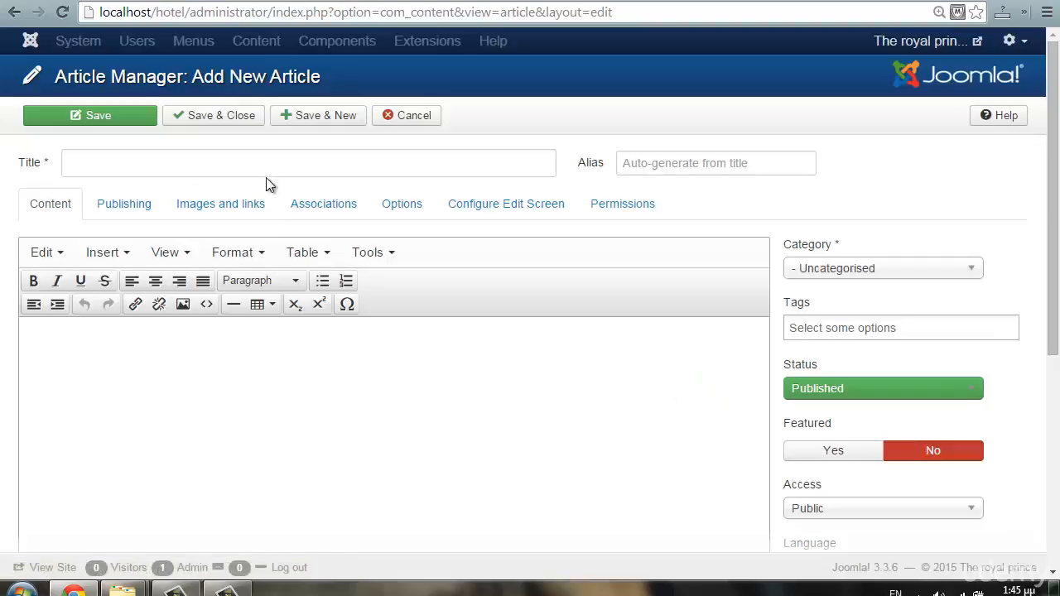
click(268, 174)
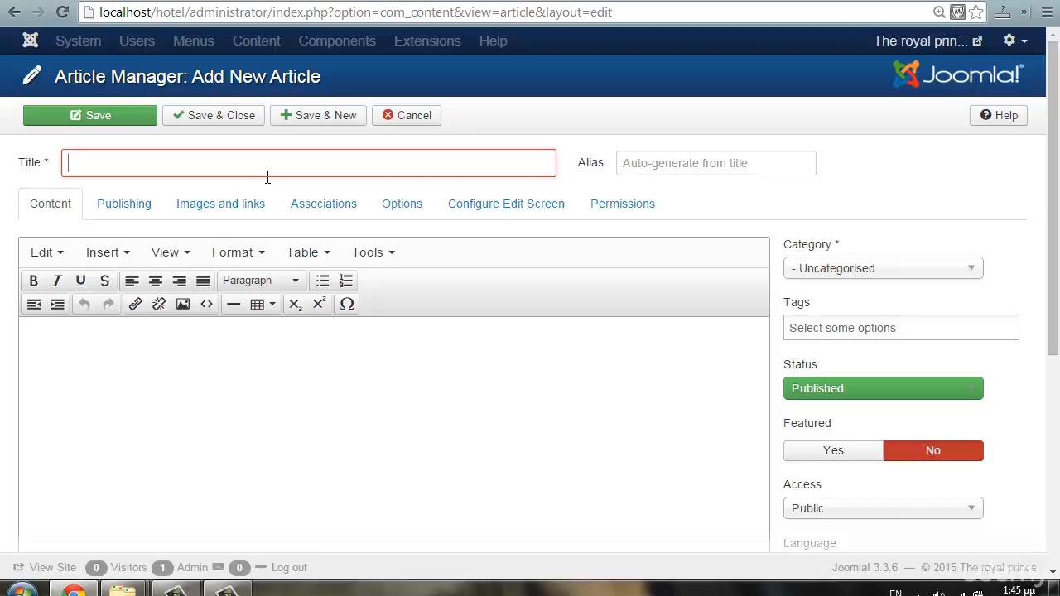
text(Slide)
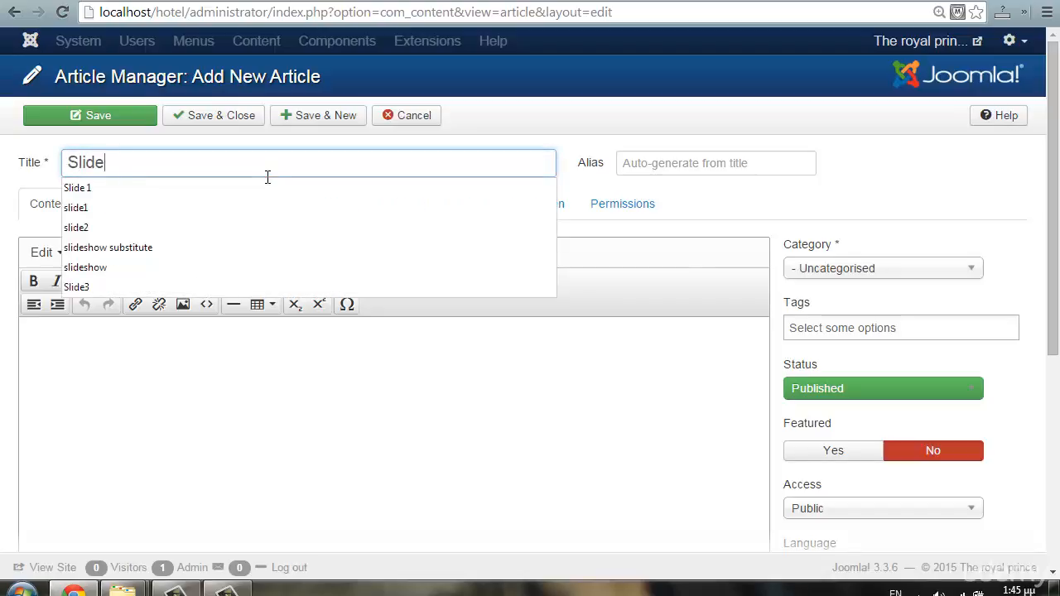
text( 1)
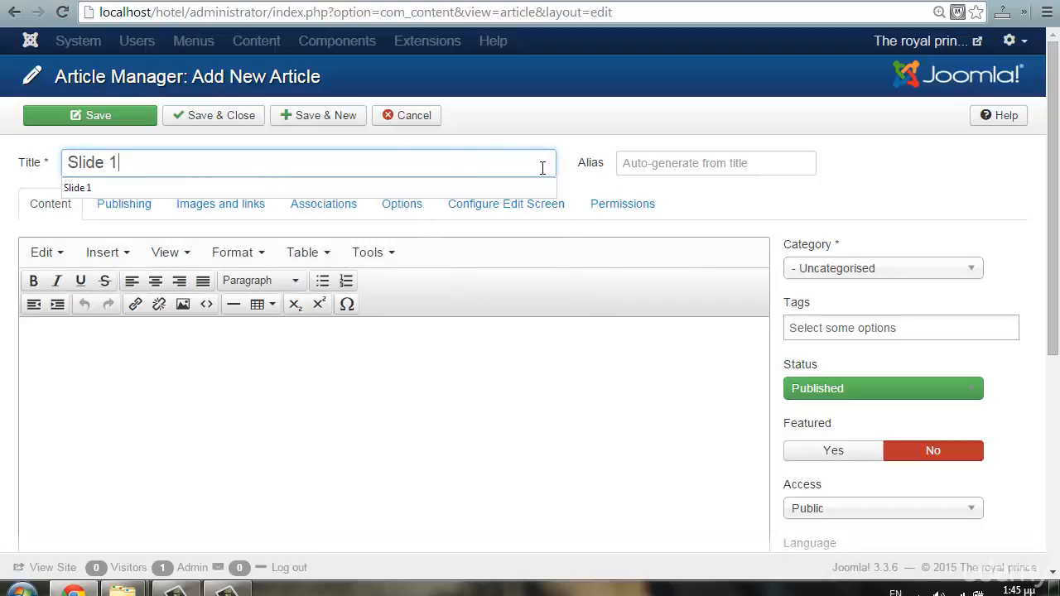
click(538, 377)
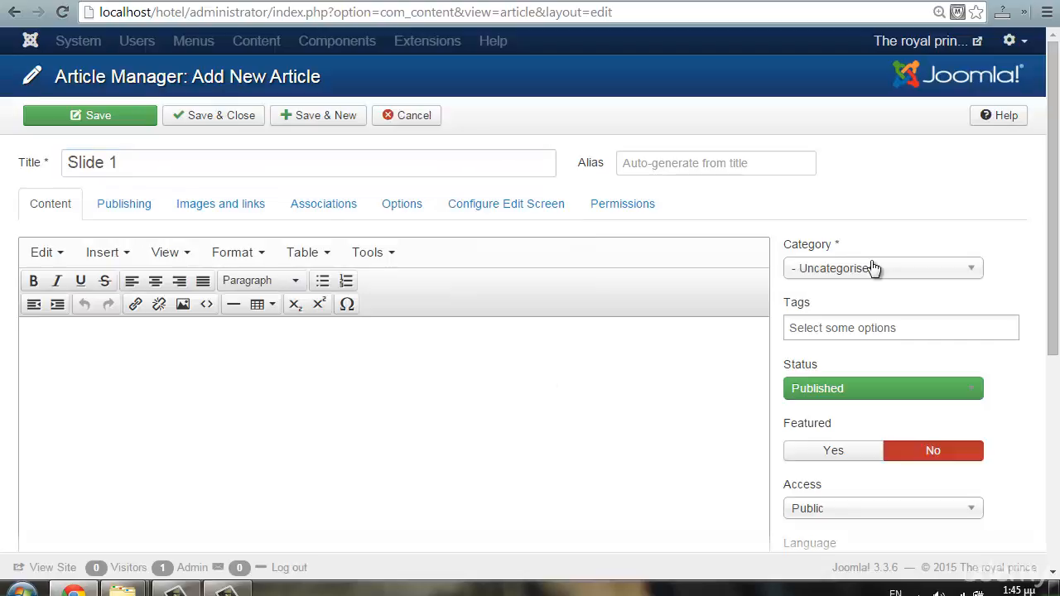
click(872, 268)
click(861, 313)
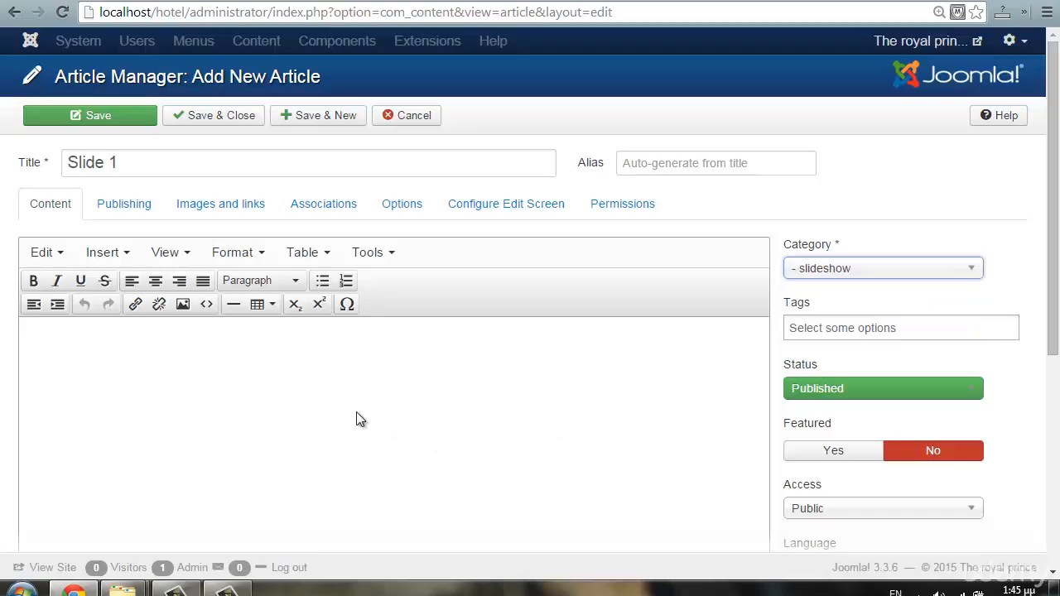
Insert image1.jpg from the slideshow folder into the Slide 1 article body, then save it and start another new article
click(281, 373)
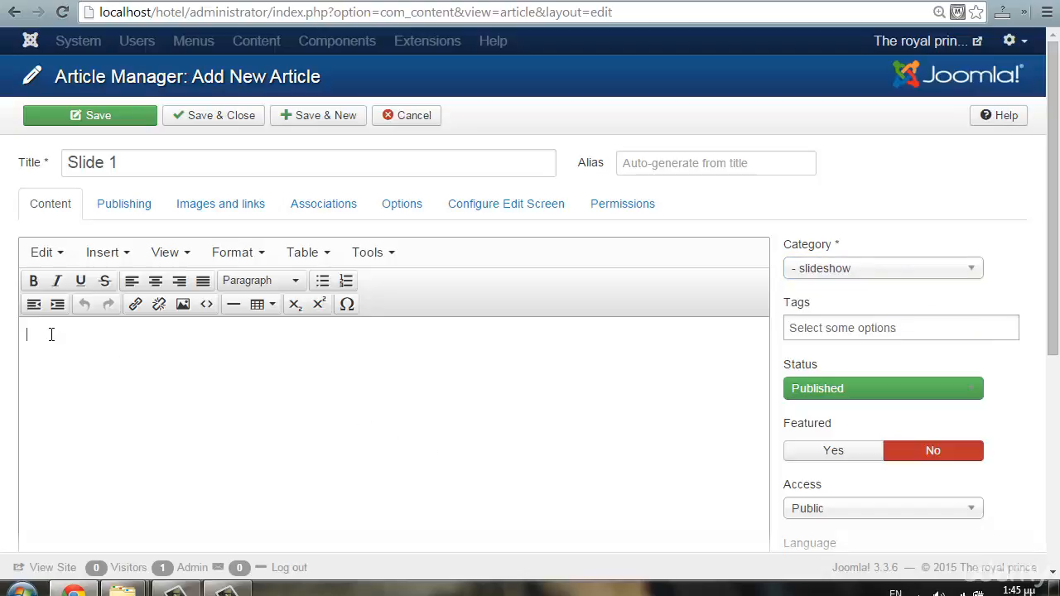
scroll(131, 364, down, 4)
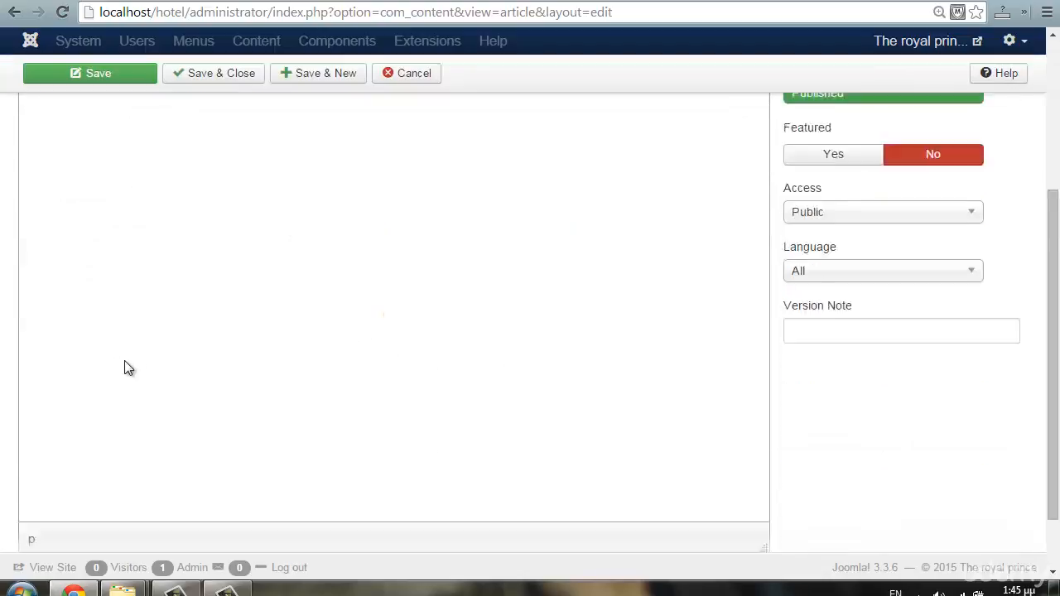
scroll(125, 369, down, 1)
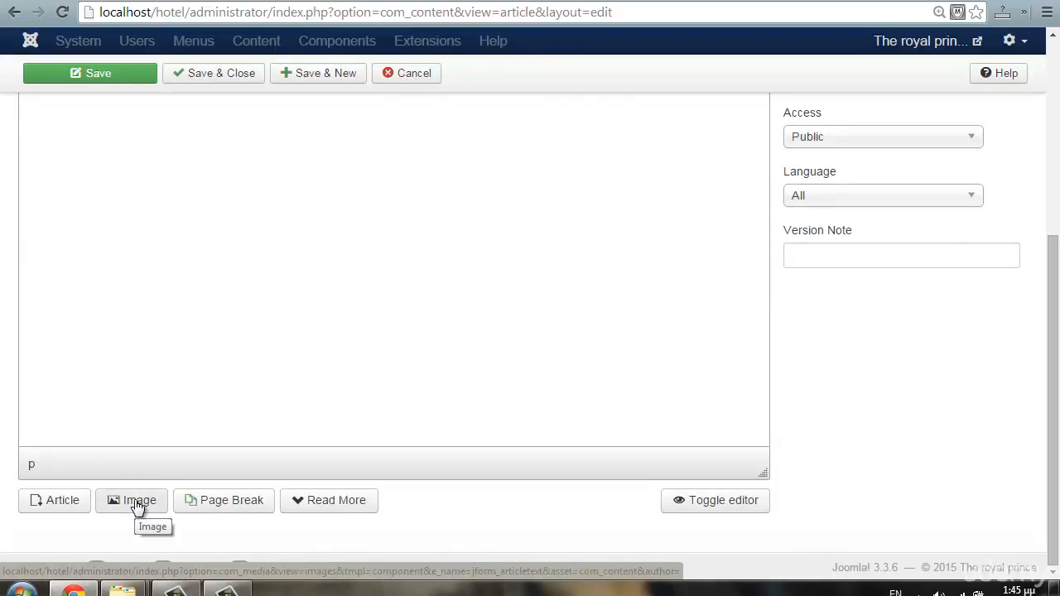
scroll(196, 431, up, 5)
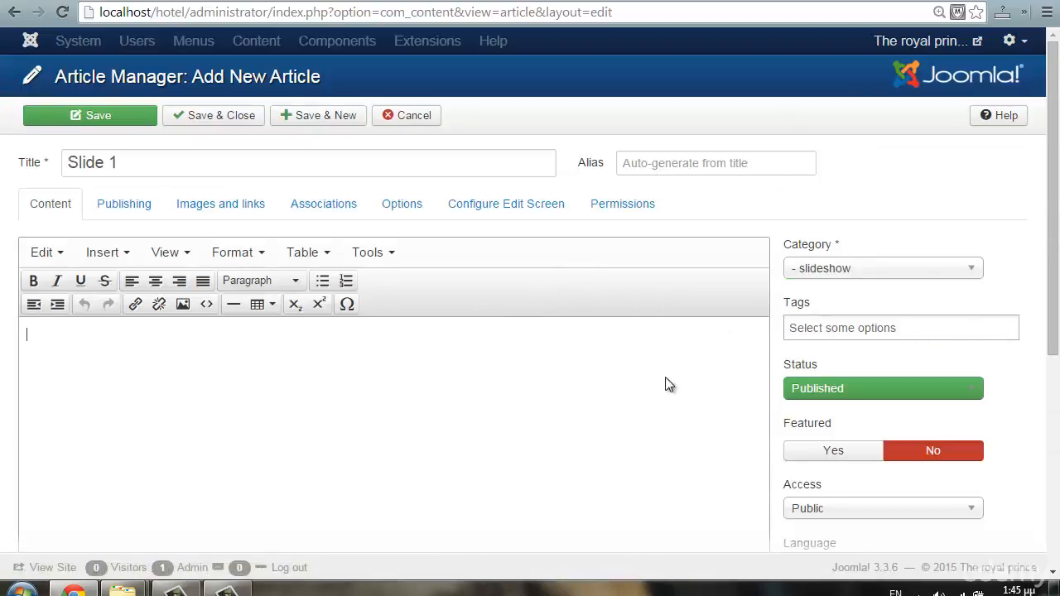
scroll(654, 389, down, 5)
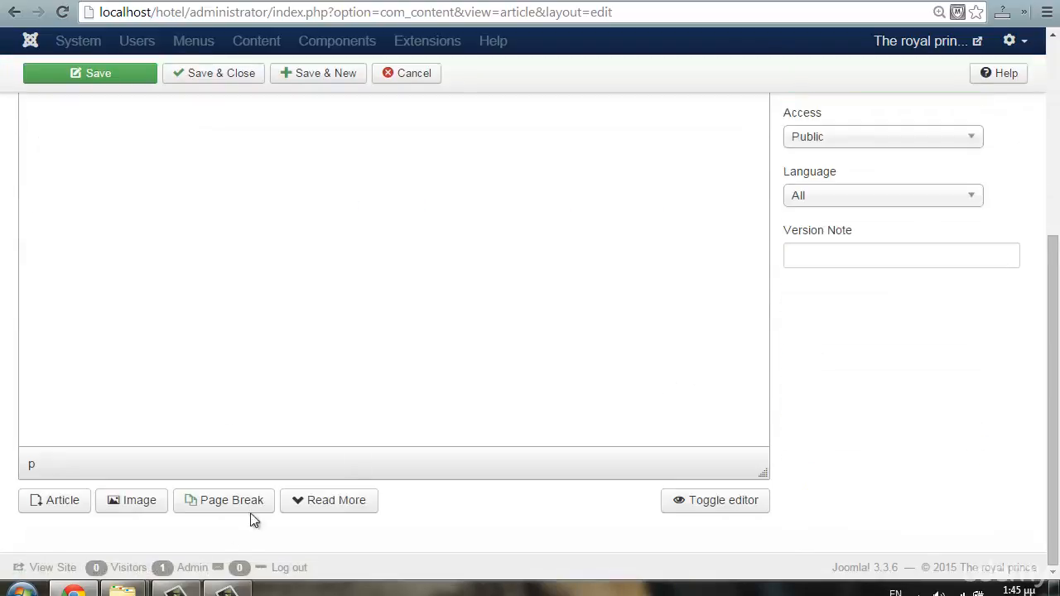
click(143, 512)
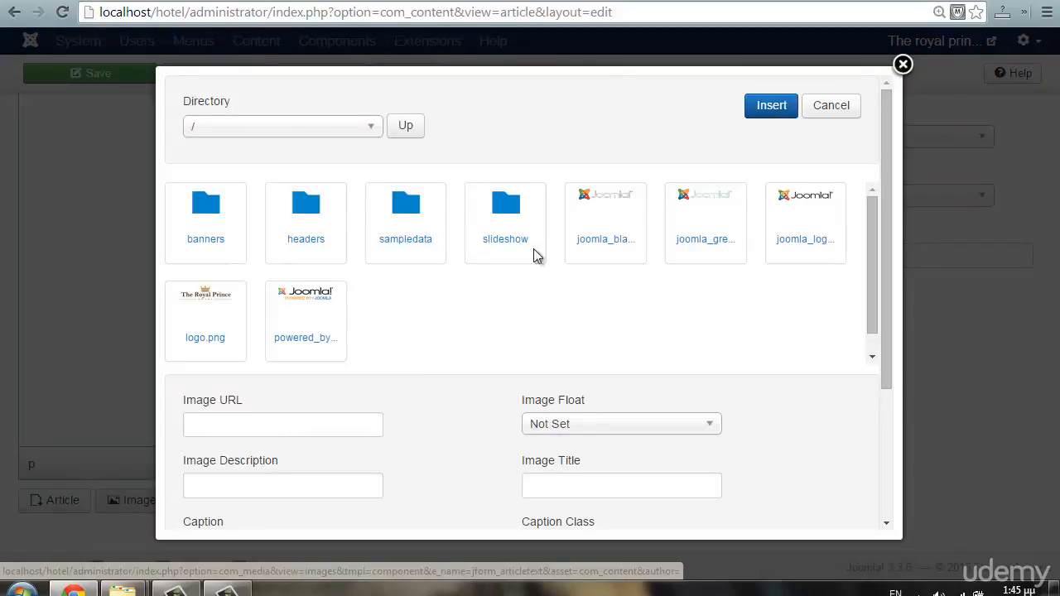
click(518, 222)
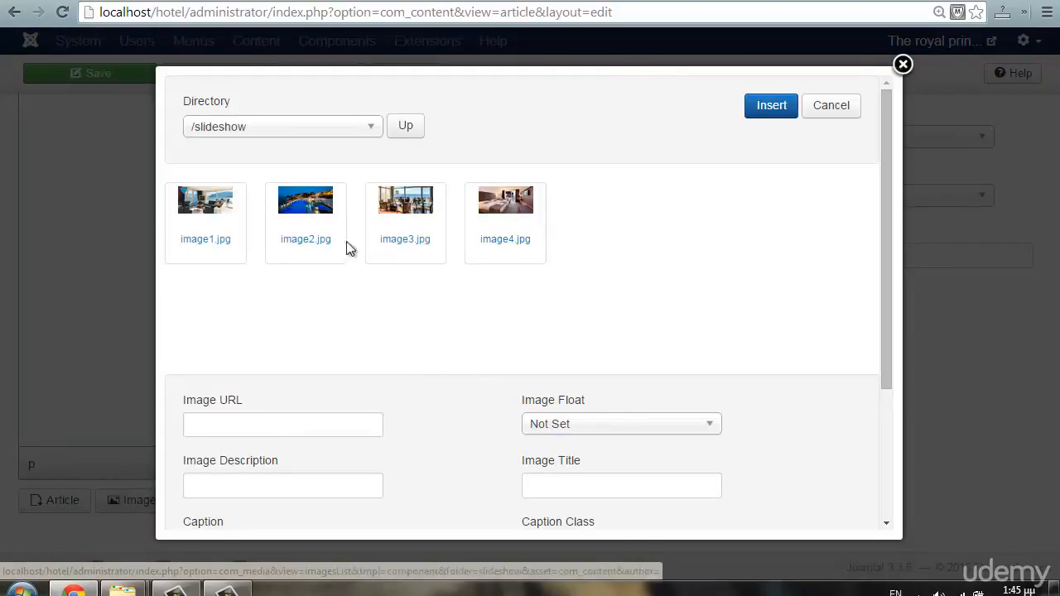
click(213, 200)
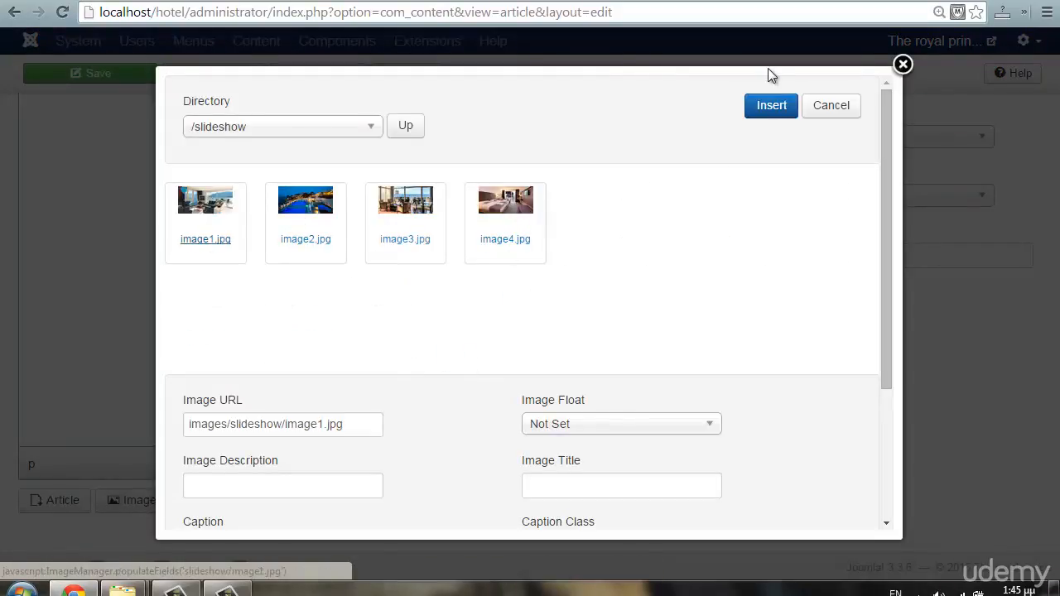
click(769, 107)
scroll(606, 361, up, 5)
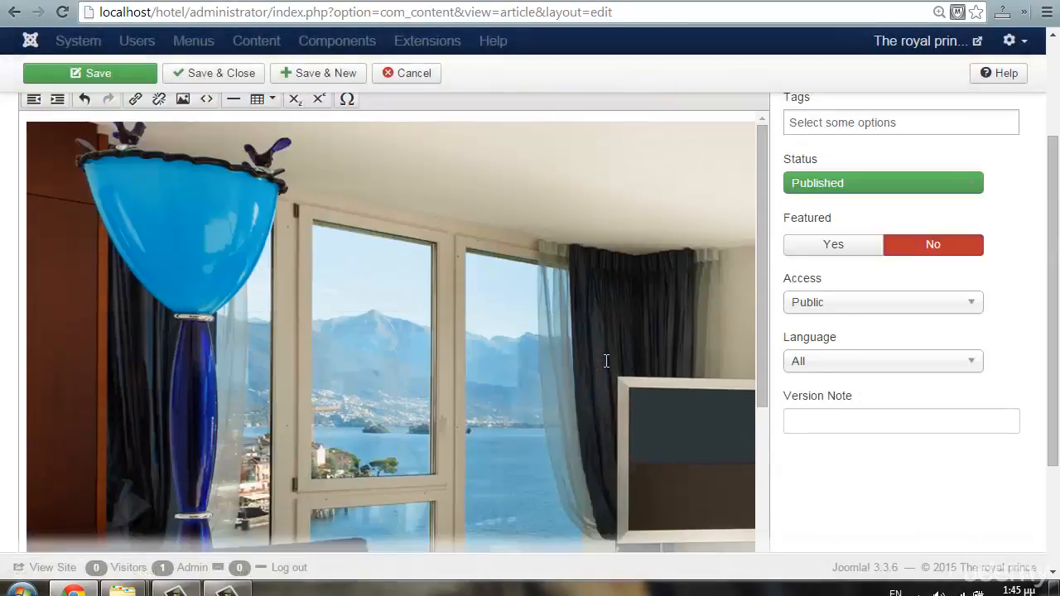
scroll(607, 361, up, 3)
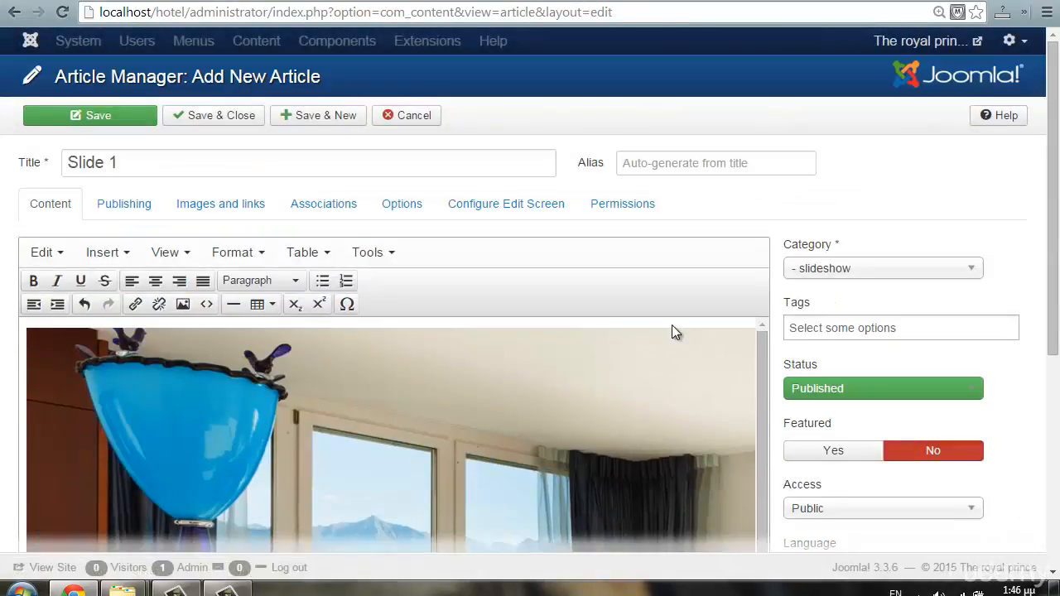
scroll(672, 325, down, 5)
scroll(667, 322, down, 3)
scroll(667, 322, up, 5)
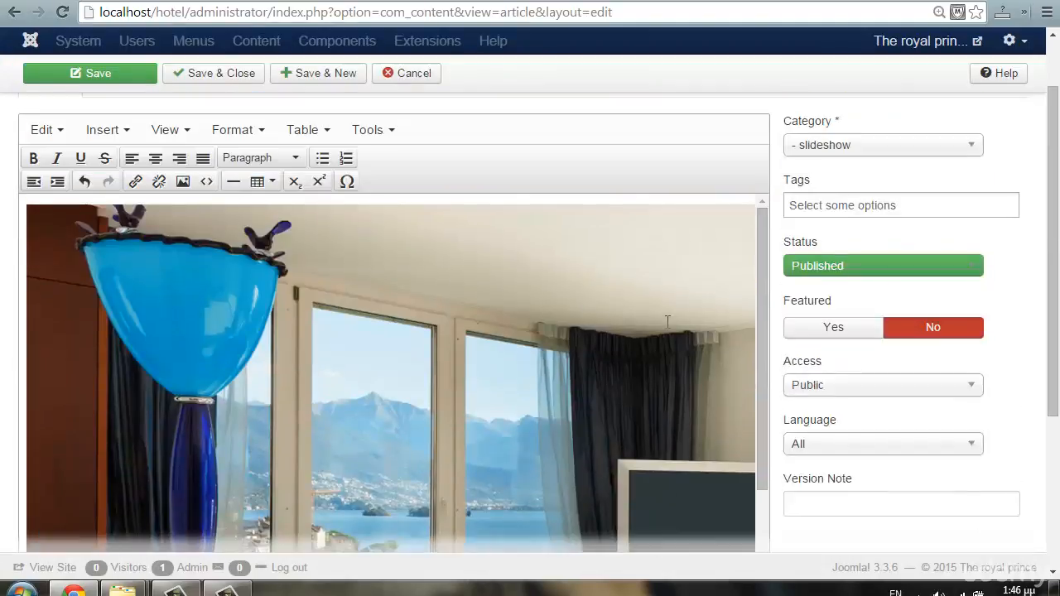
scroll(667, 322, up, 3)
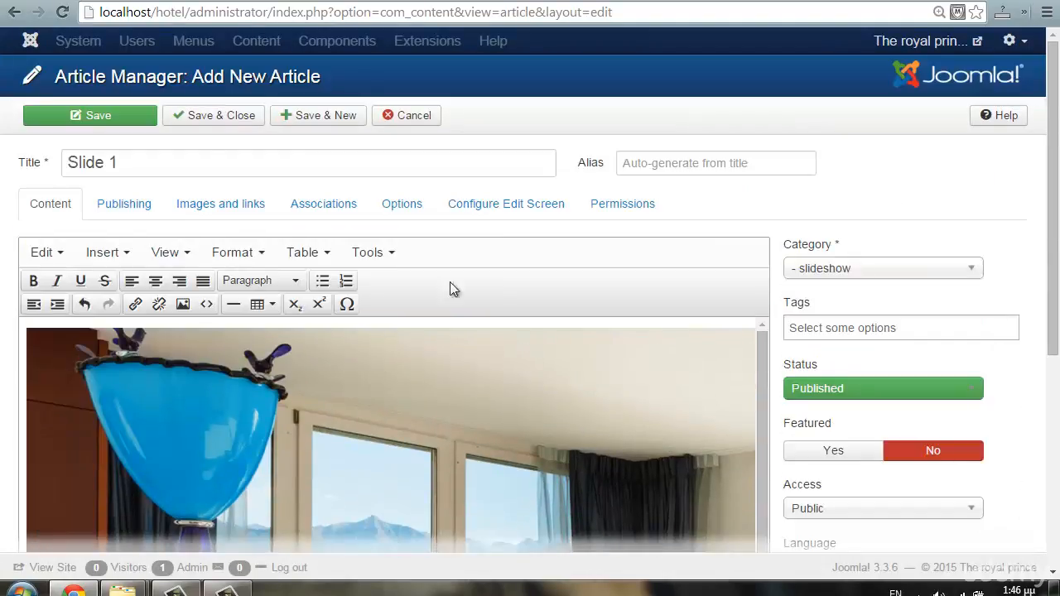
click(332, 117)
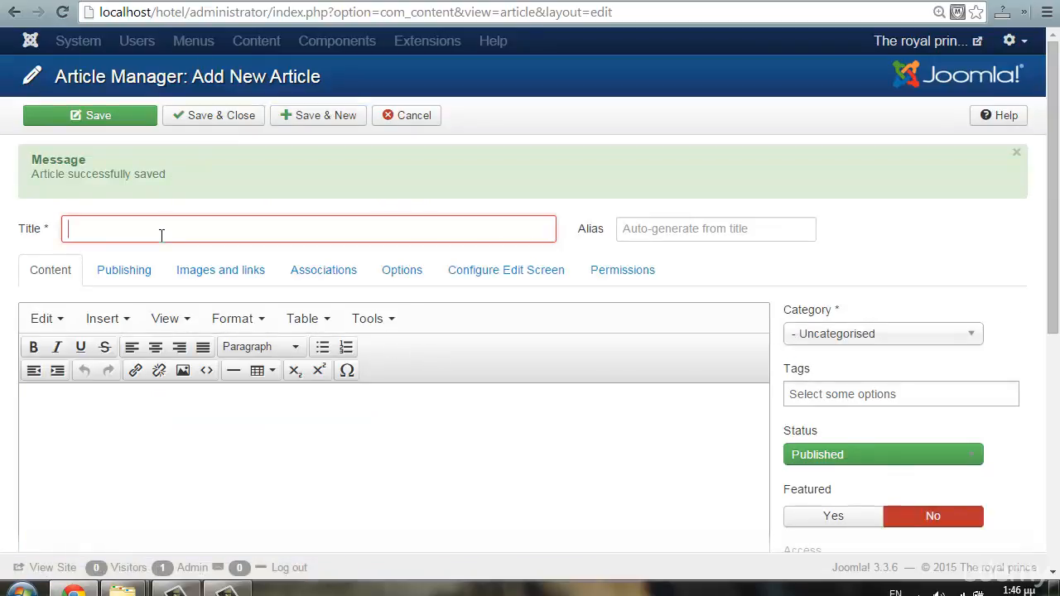
Title the new article "Slide 2" and assign it to the slideshow category
click(161, 235)
text(Slide 2)
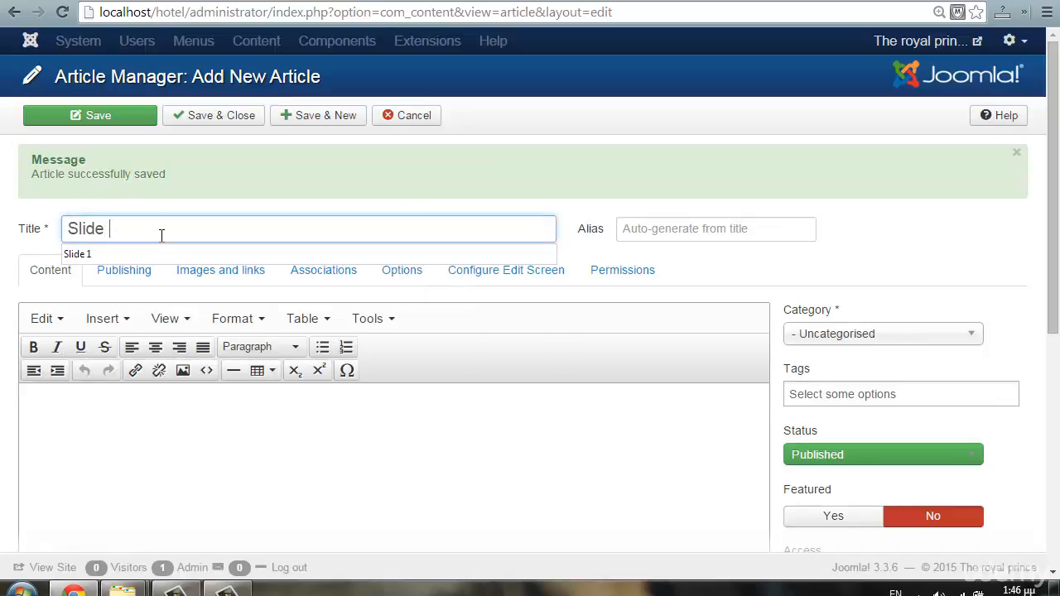
scroll(864, 240, down, 3)
click(879, 207)
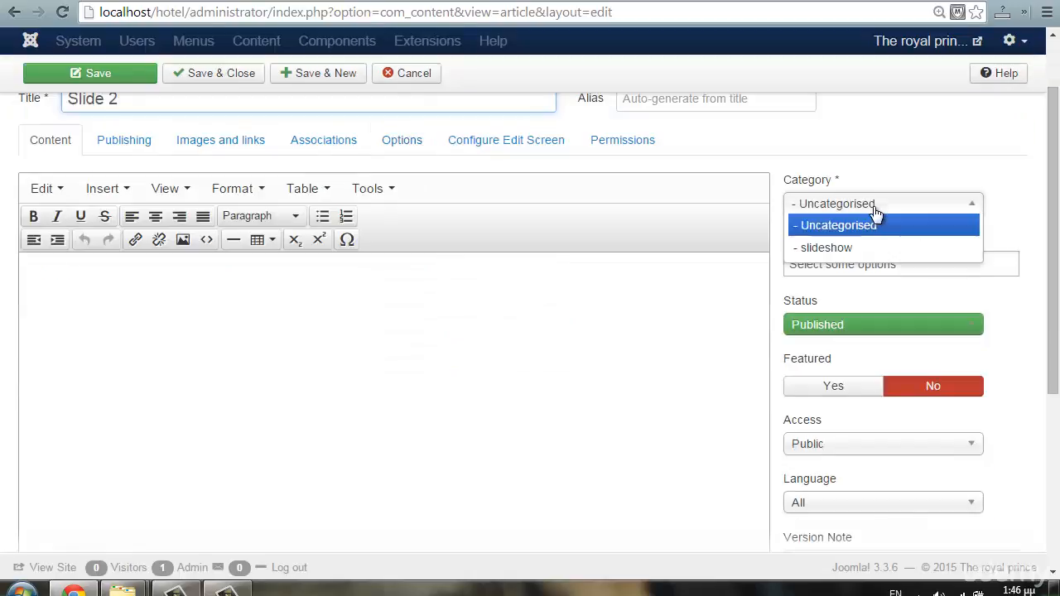
Insert image2.jpg from the slideshow folder into the Slide 2 article body, and save it while starting another new article
click(162, 276)
scroll(248, 335, down, 4)
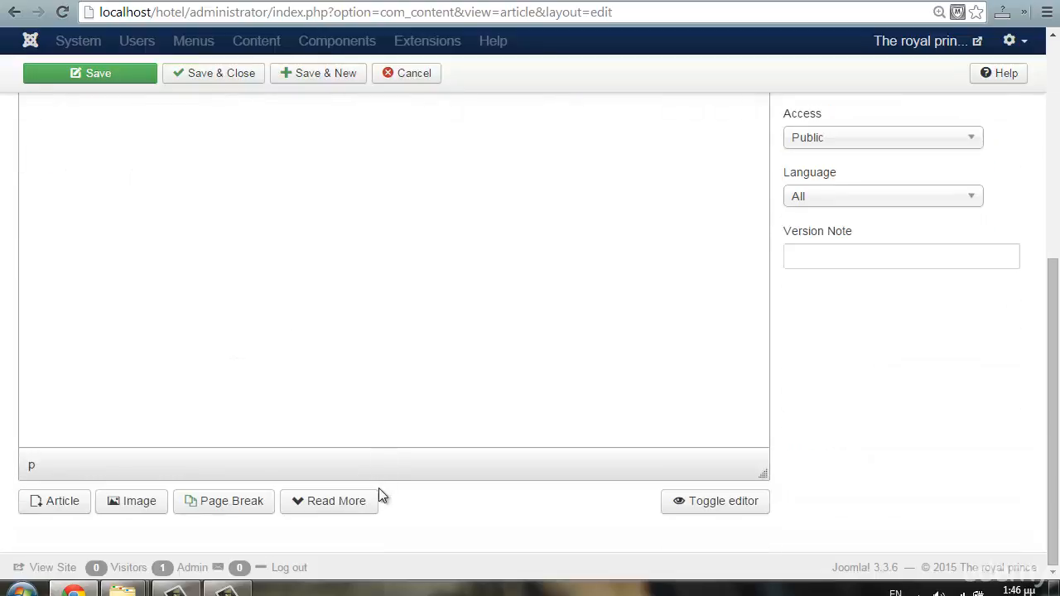
click(151, 504)
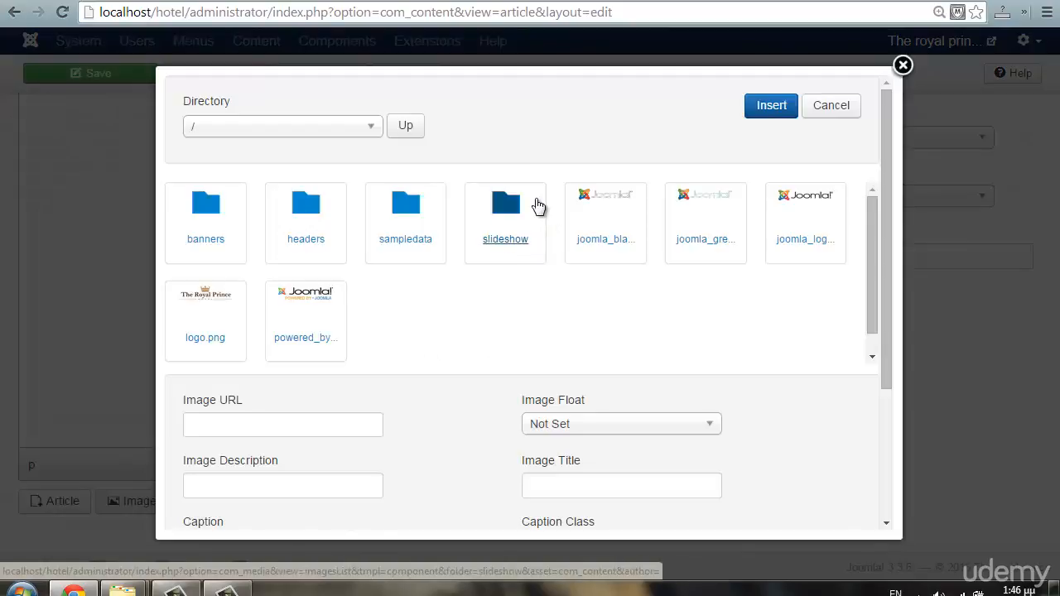
click(503, 207)
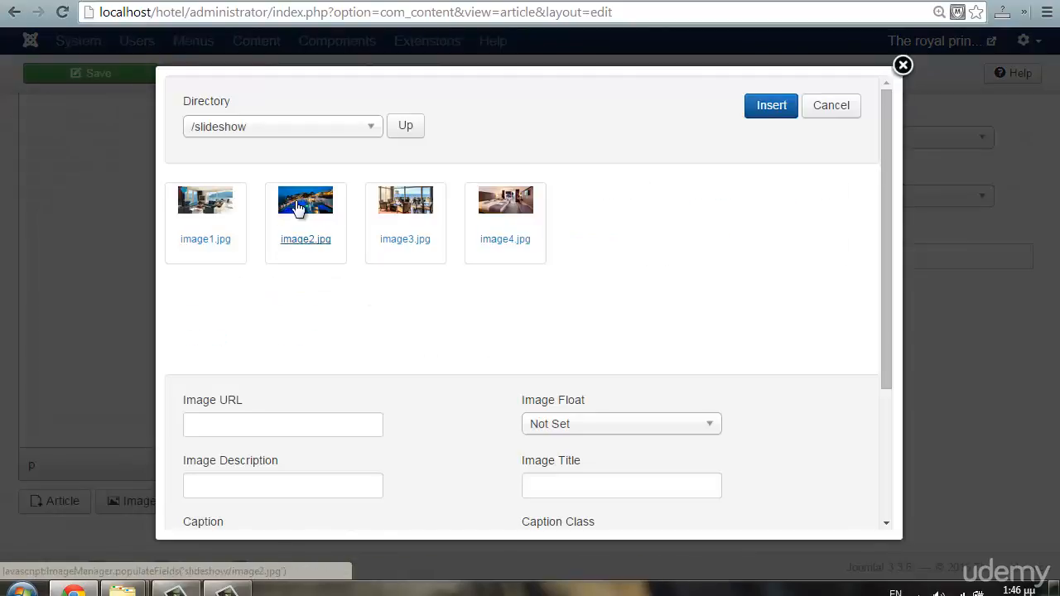
click(300, 207)
click(764, 105)
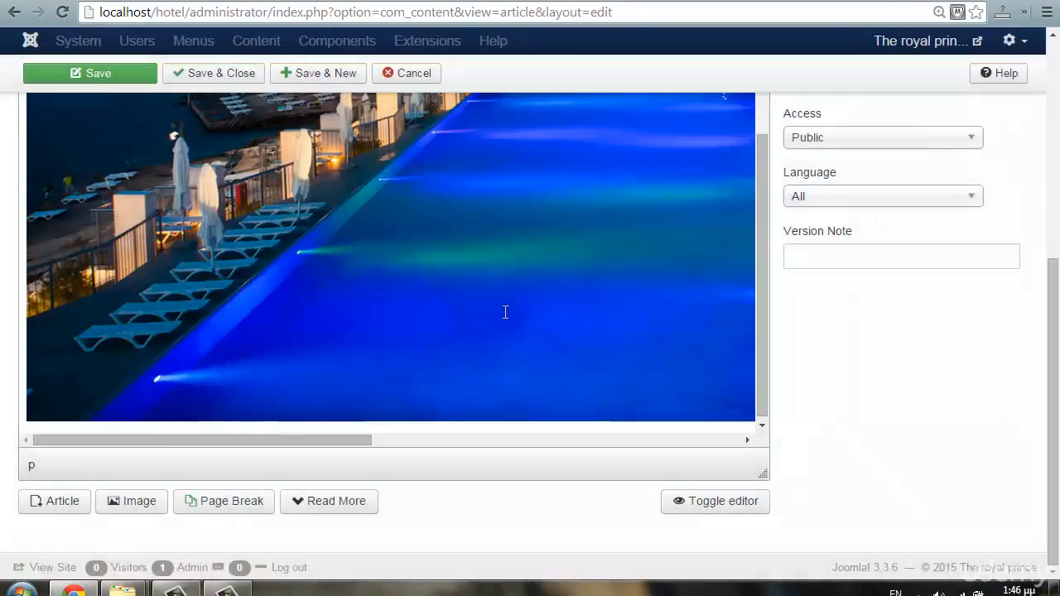
scroll(505, 311, up, 10)
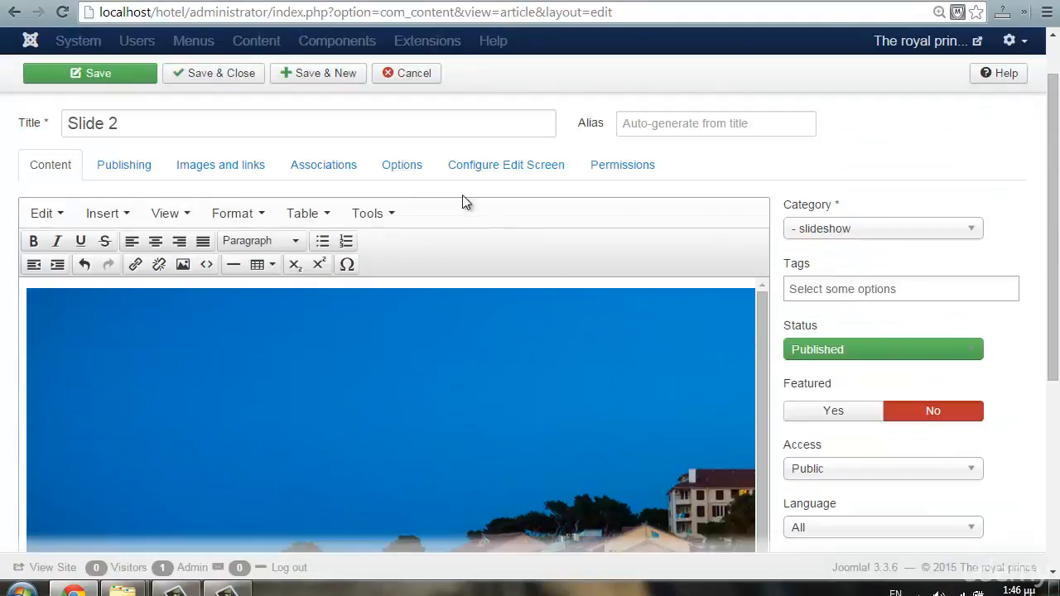
click(327, 80)
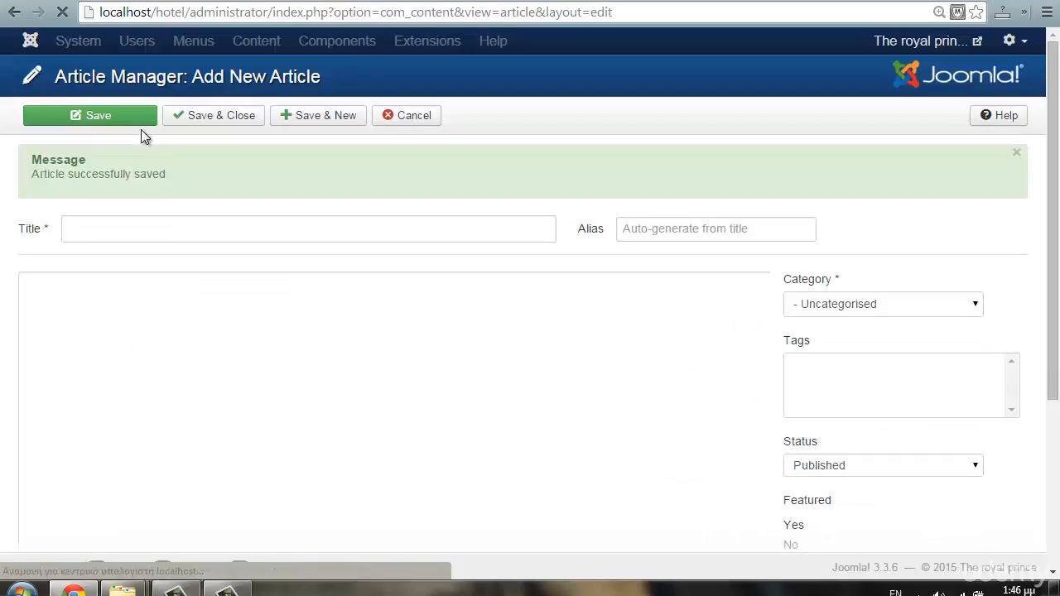
Title the new article "Slide 3" and assign it to the slideshow category
click(105, 232)
text(S)
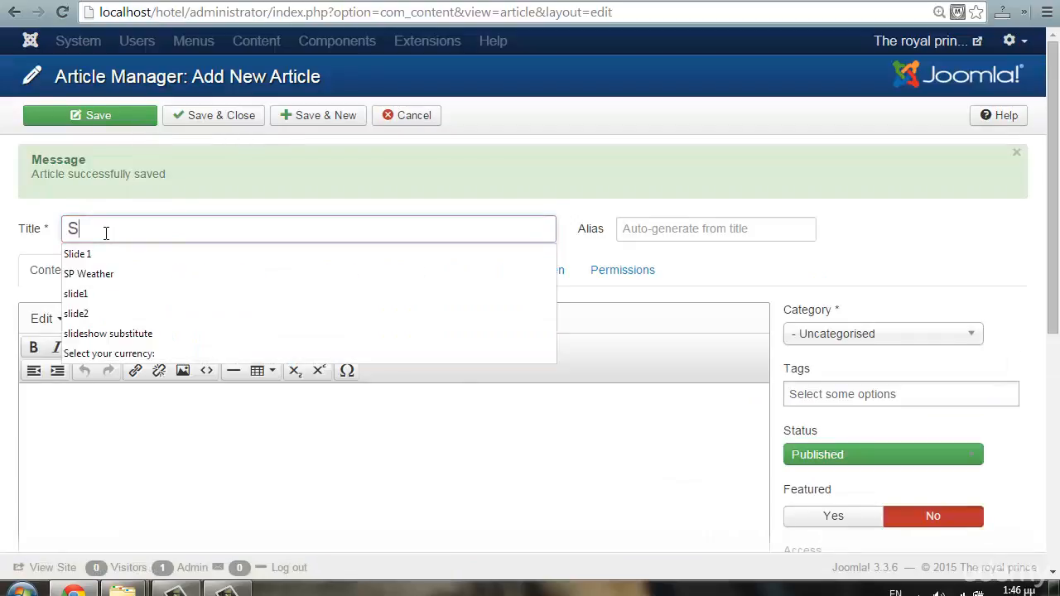
text(lide 3)
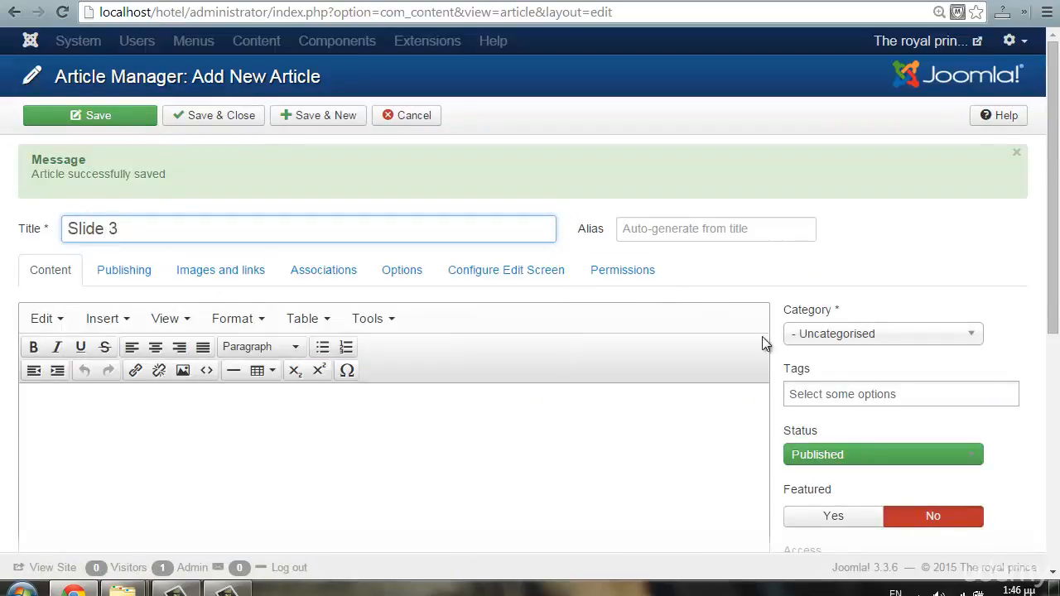
click(819, 335)
click(833, 379)
Insert image3.jpg from the slideshow folder into the Slide 3 article body, and save it while starting another new article
click(544, 403)
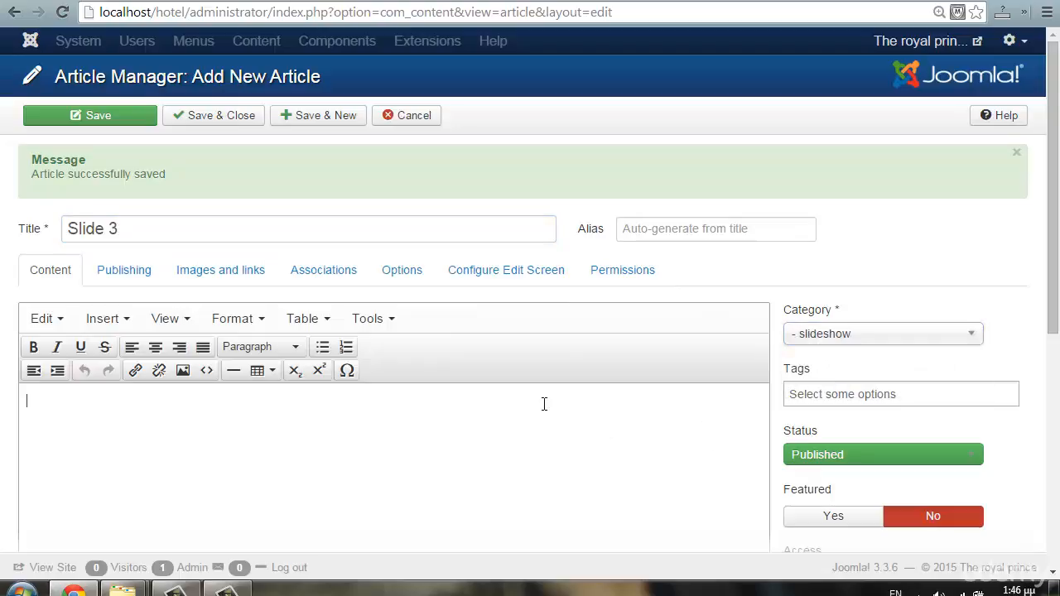
scroll(544, 403, down, 5)
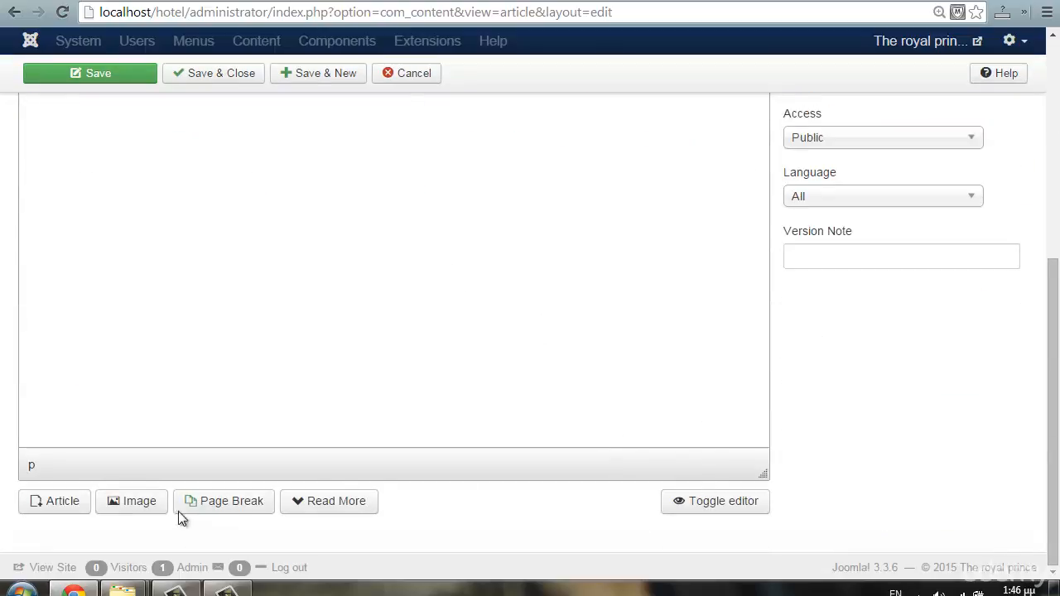
click(123, 507)
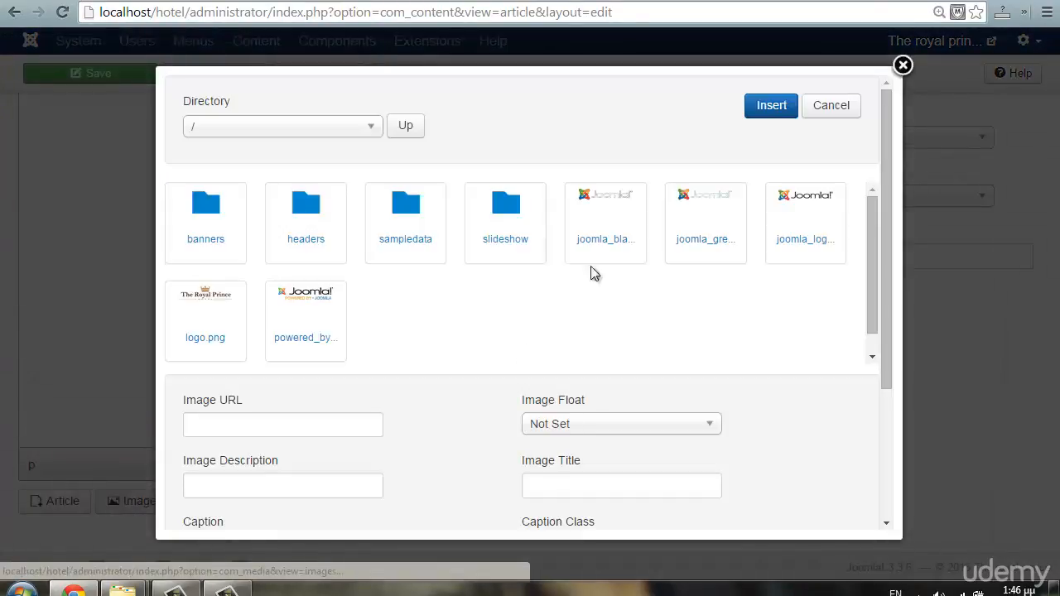
click(506, 206)
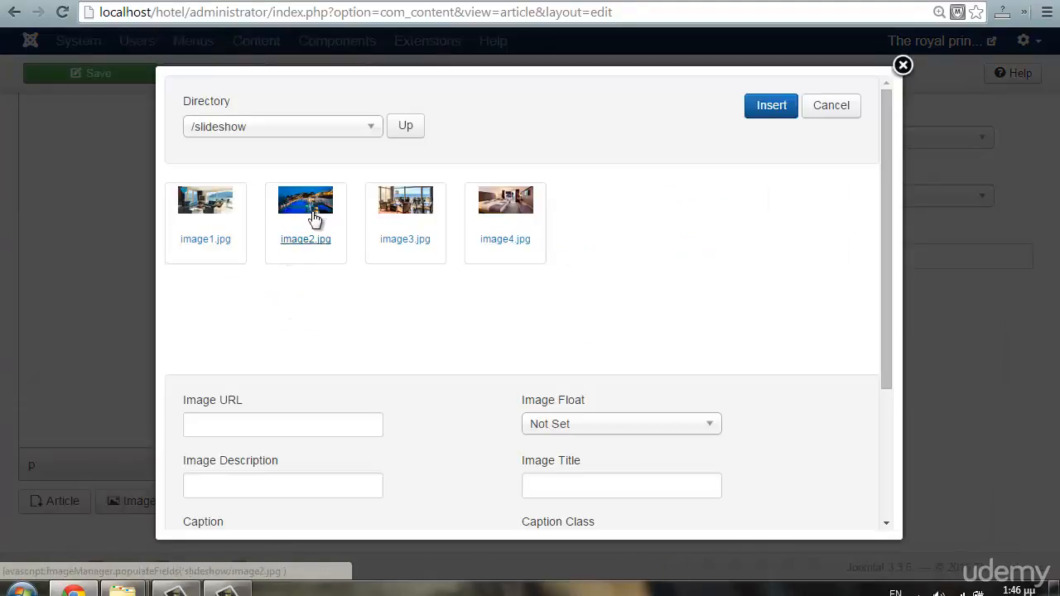
click(316, 211)
click(405, 207)
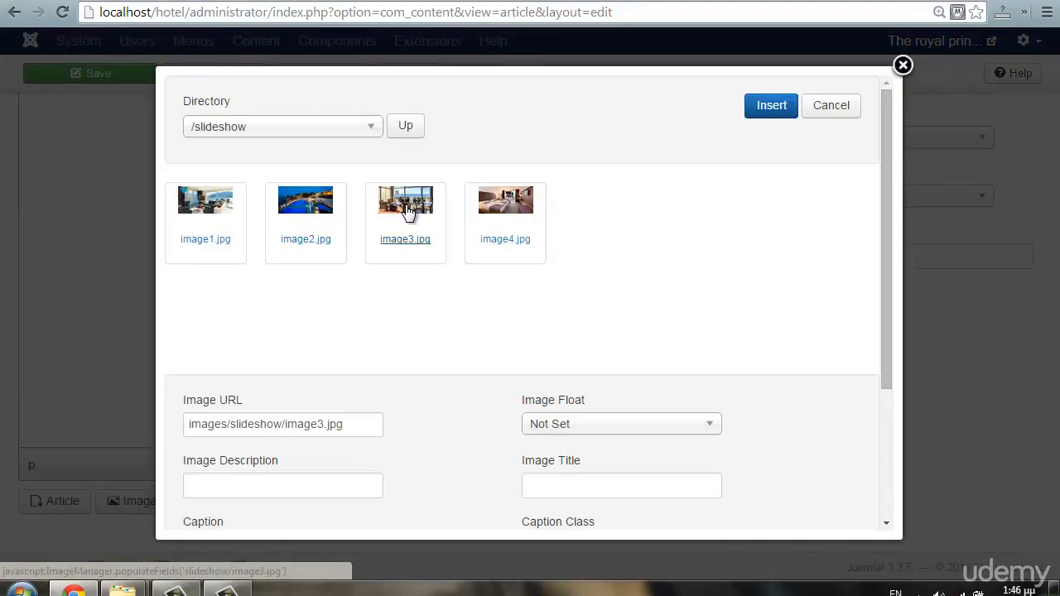
click(770, 106)
scroll(426, 199, up, 8)
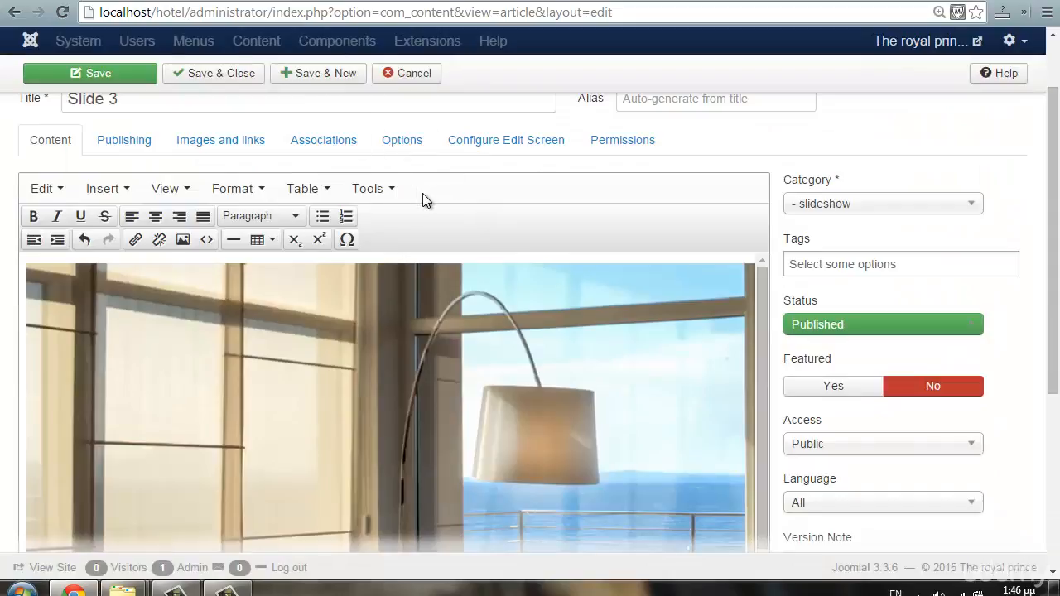
scroll(423, 199, up, 2)
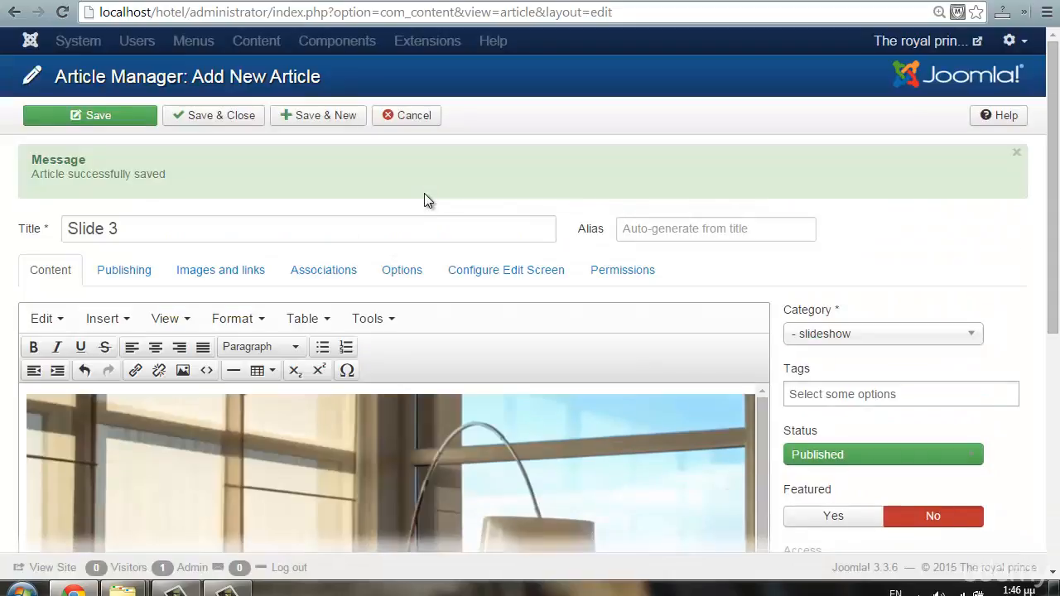
click(323, 123)
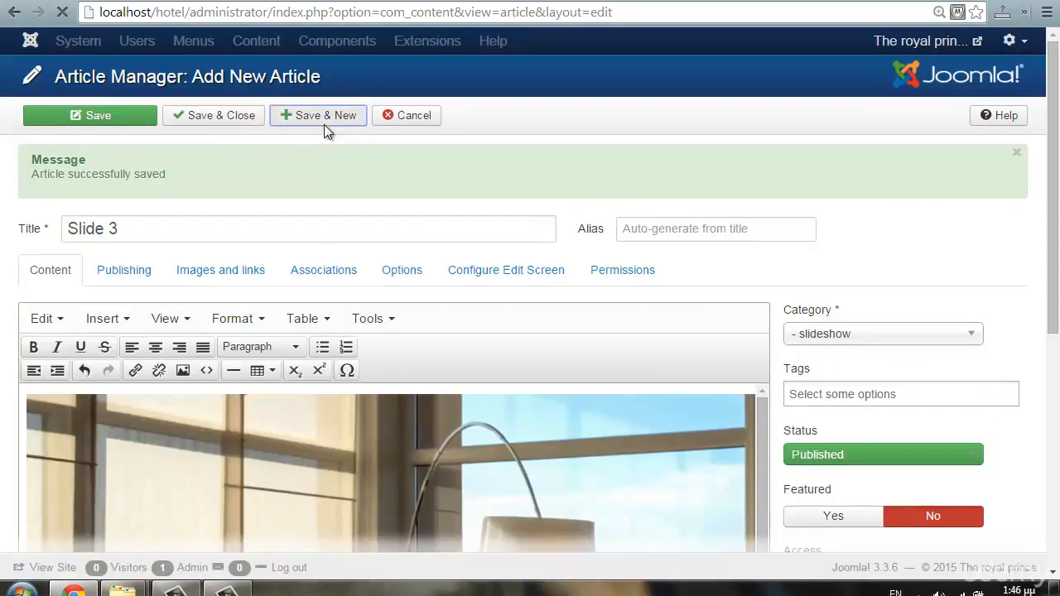
Title the new article "Slide 4" and assign it to the slideshow category
click(140, 231)
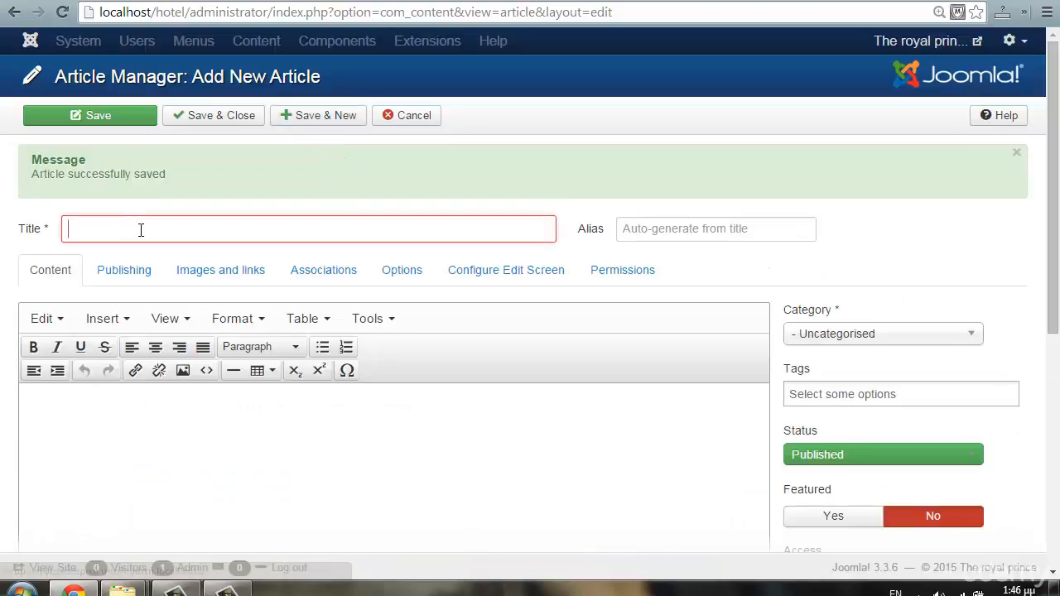
text(Slide)
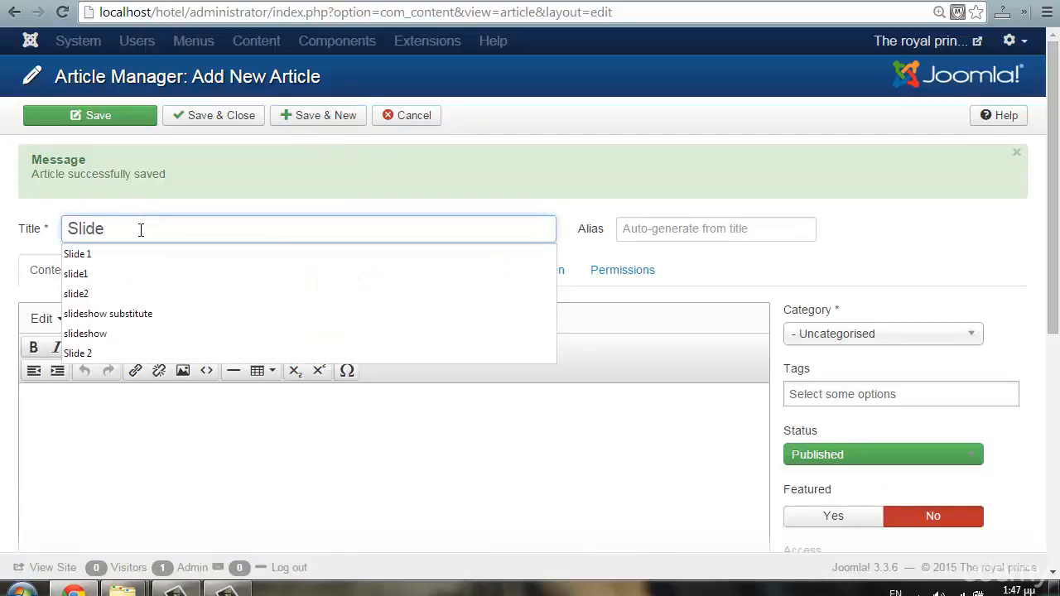
text( 4)
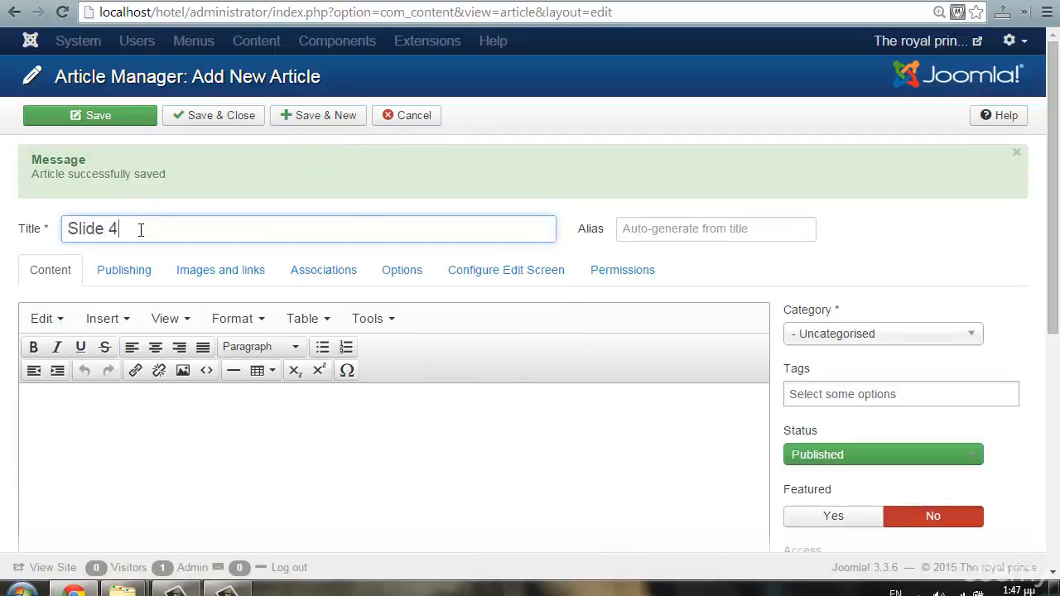
click(848, 337)
click(826, 378)
Try to insert image4.jpg from the slideshow folder into the Slide 4 article body
click(28, 402)
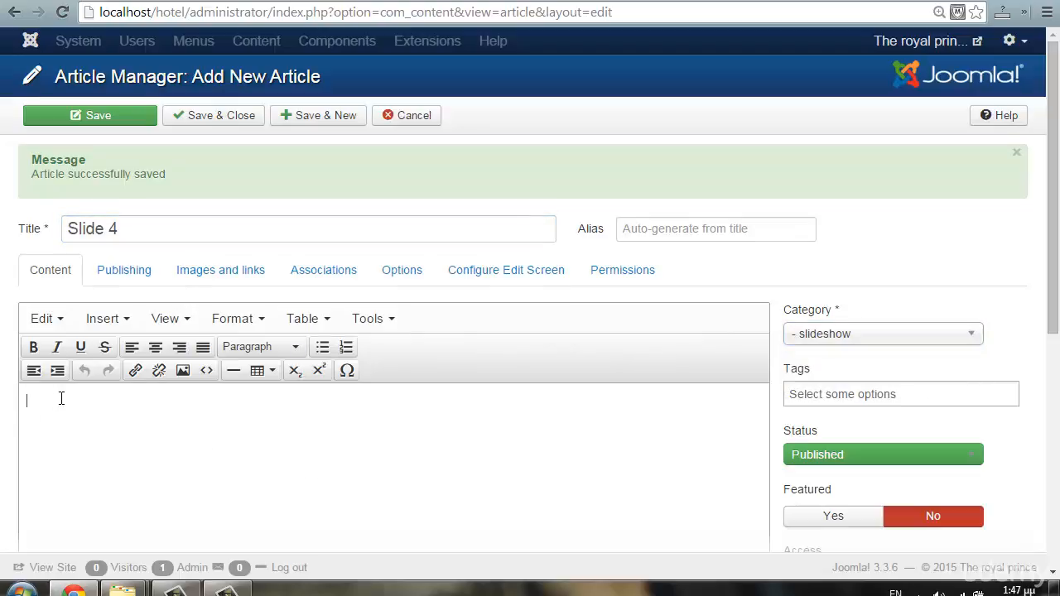
scroll(259, 418, down, 5)
scroll(258, 419, down, 1)
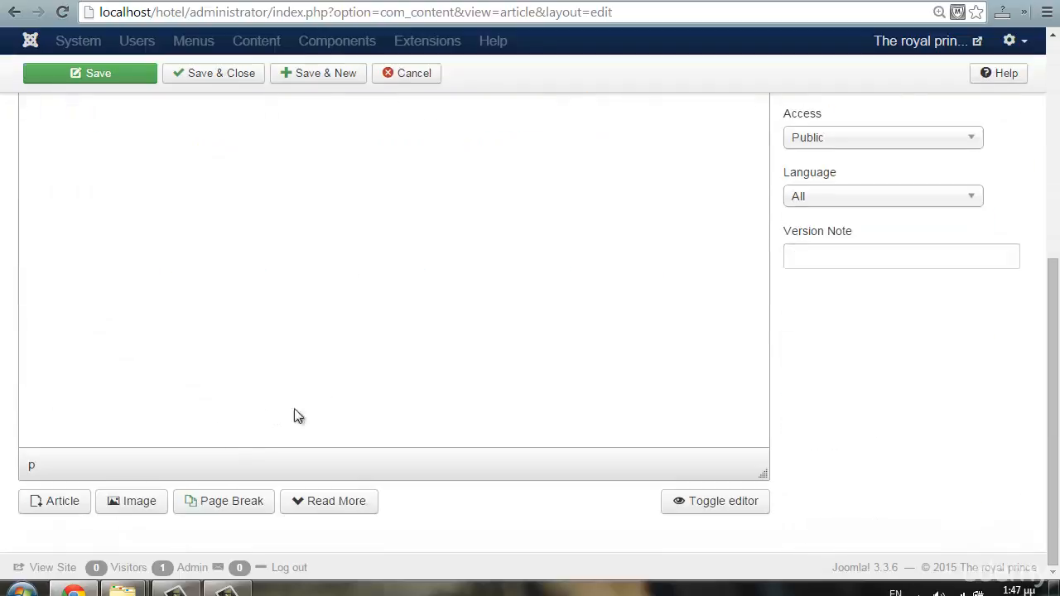
click(139, 503)
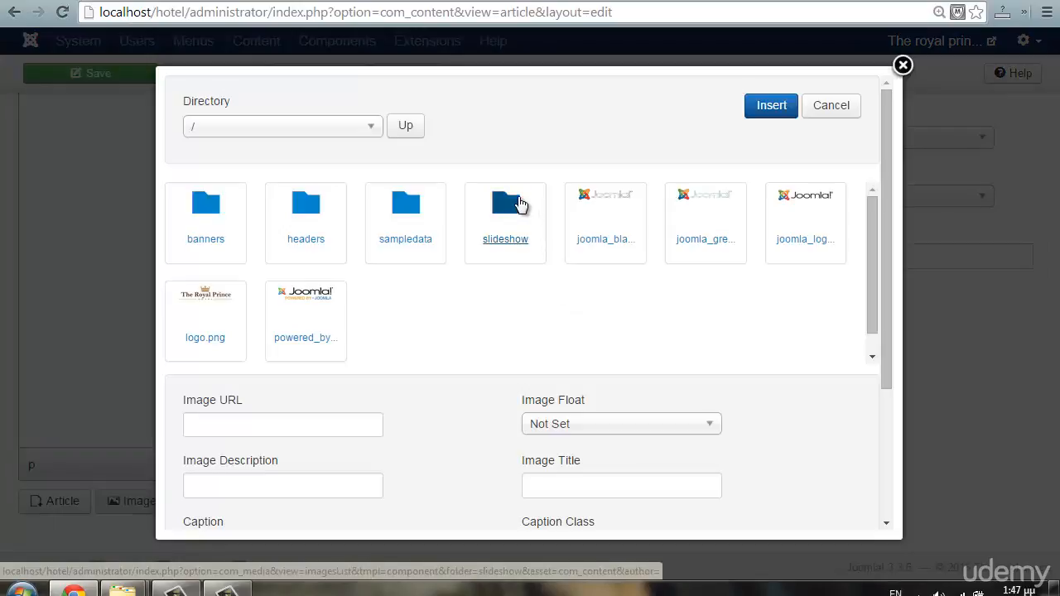
click(521, 207)
click(507, 219)
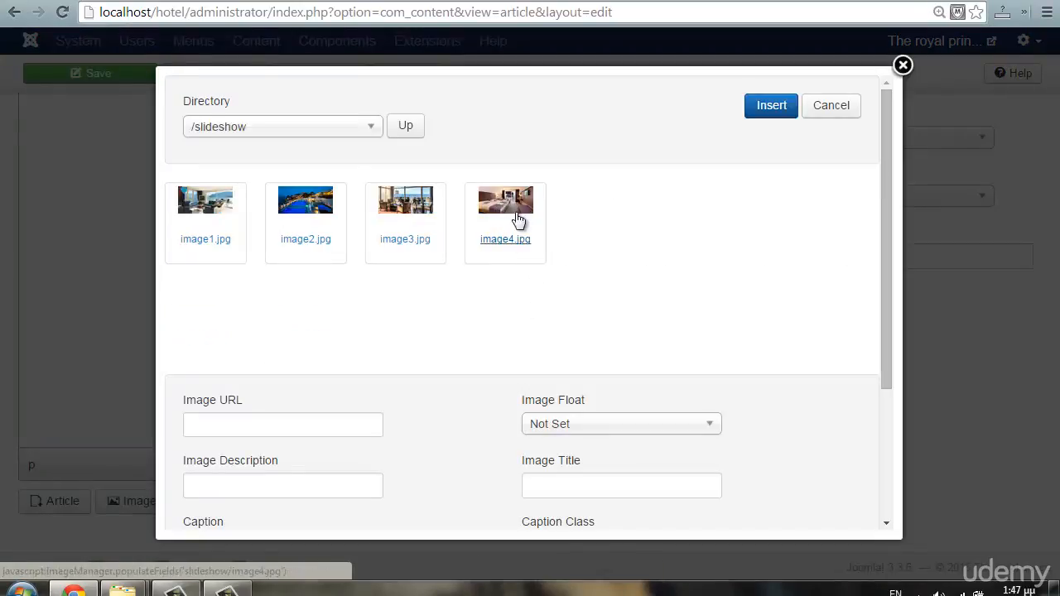
click(755, 111)
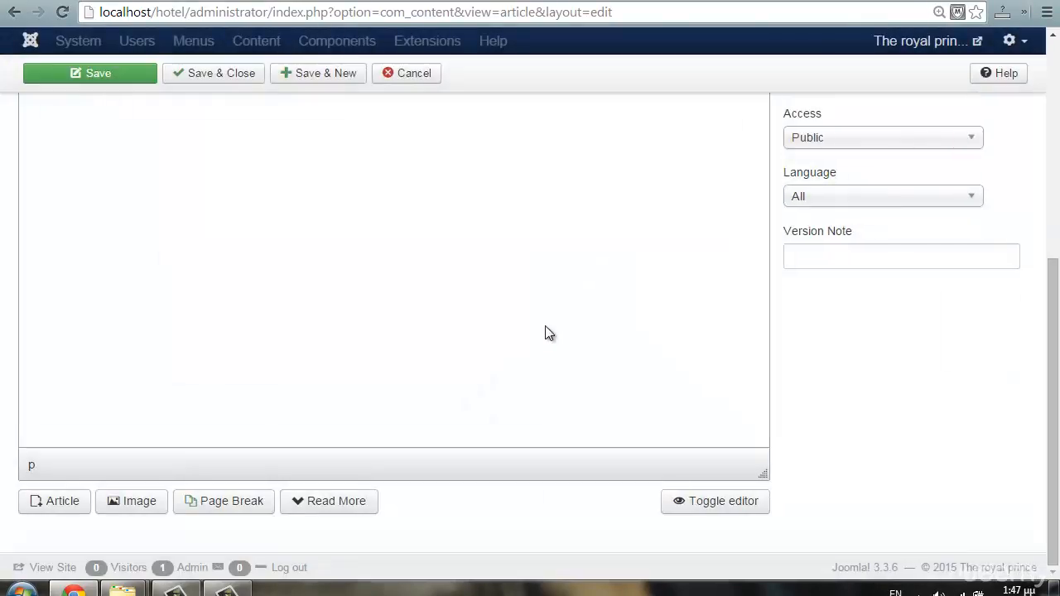
scroll(545, 327, up, 5)
scroll(497, 344, down, 3)
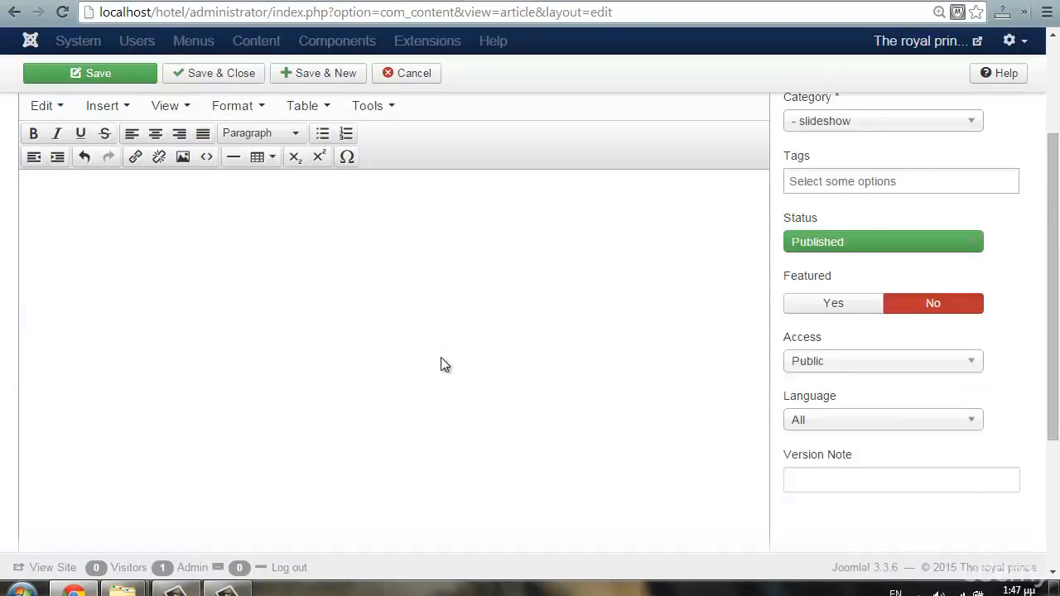
Insert image4.jpg from the slideshow folder into the Slide 4 article body, and save and close the article
scroll(441, 364, down, 3)
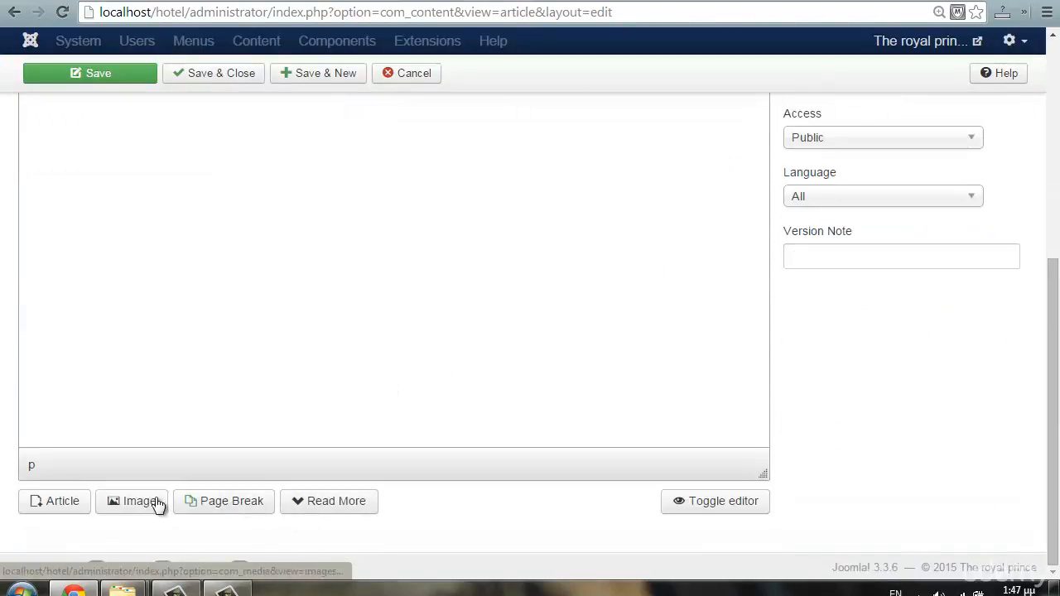
click(141, 501)
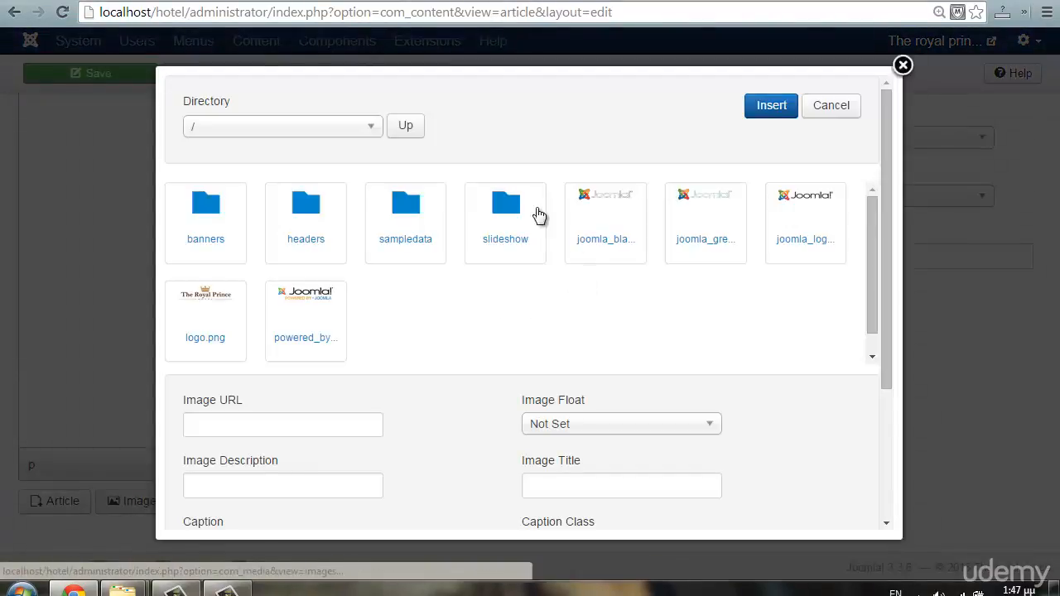
click(524, 208)
click(524, 208)
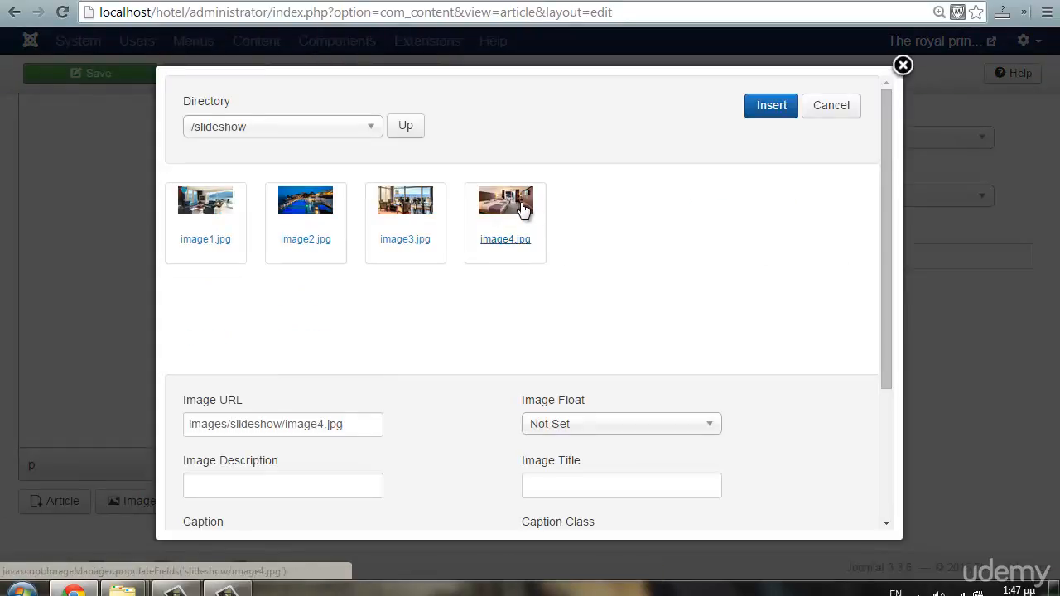
click(758, 113)
scroll(583, 274, up, 3)
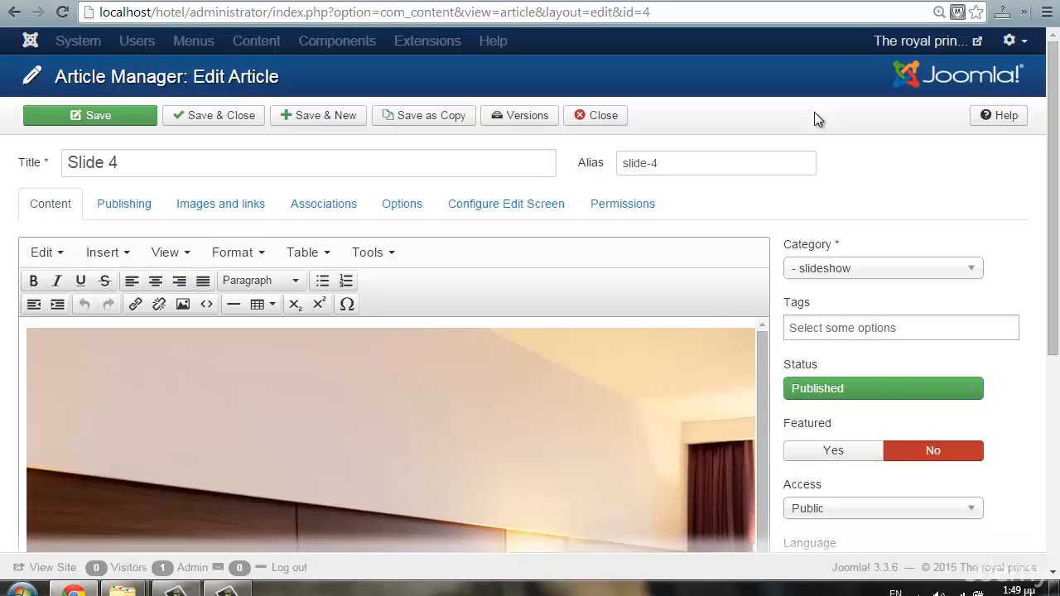
click(597, 117)
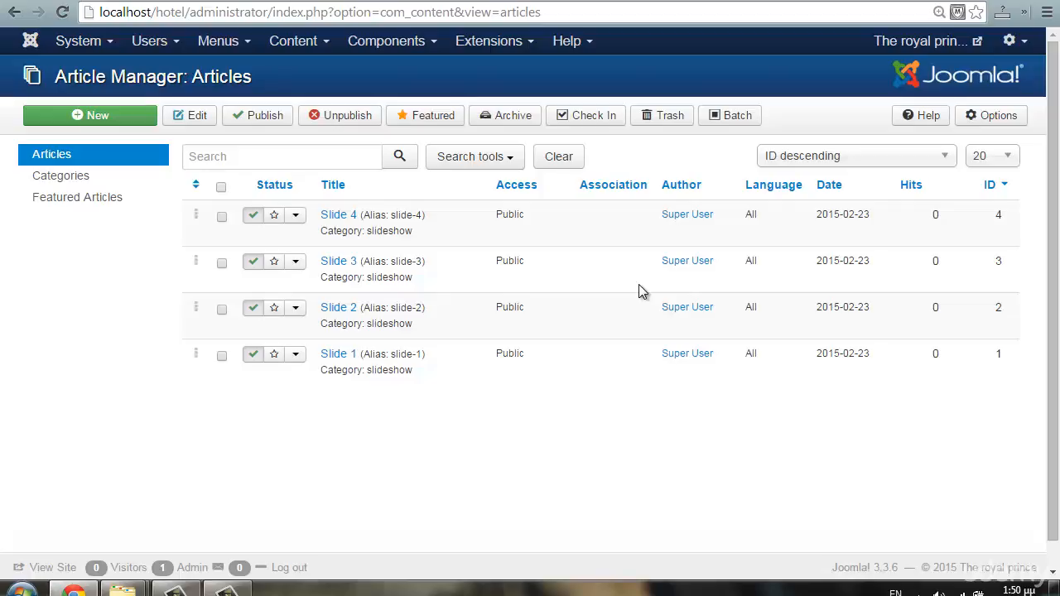
Reload the hotel website's English home page to check for the slideshow, and return to the Article Manager
click(421, 1)
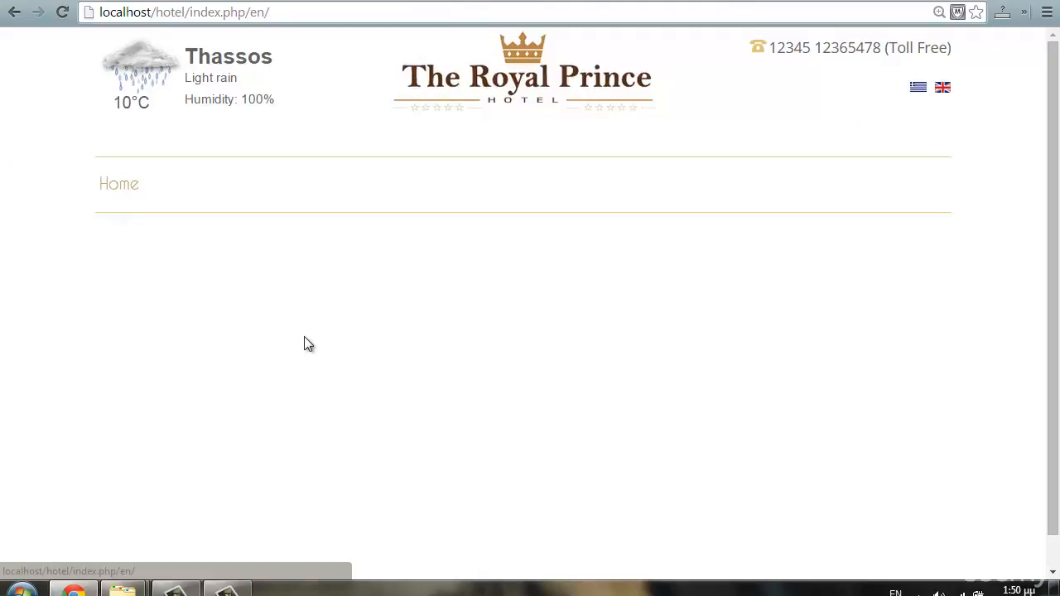
key(F5)
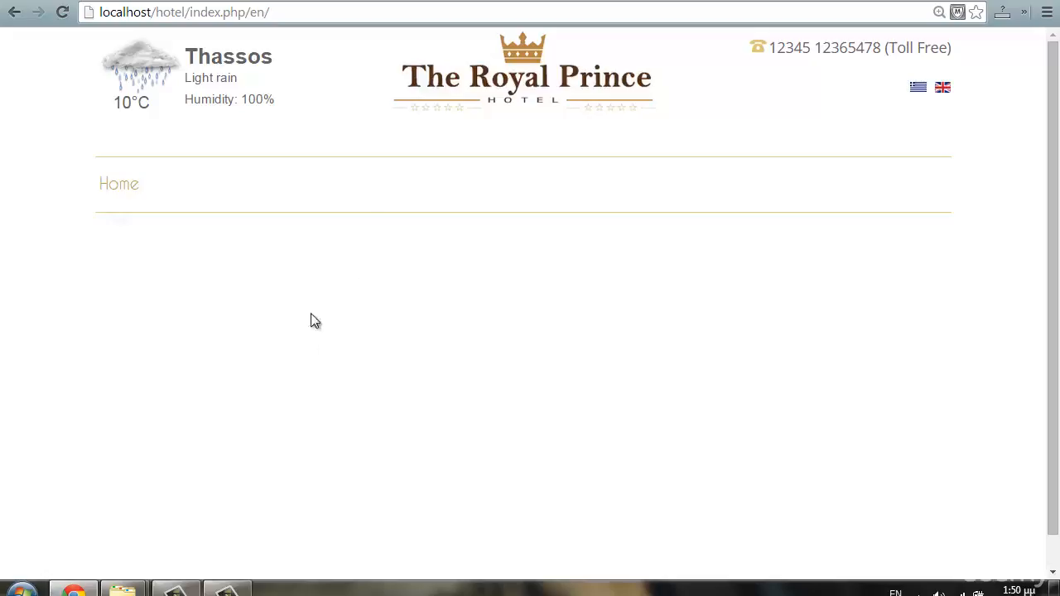
click(545, 0)
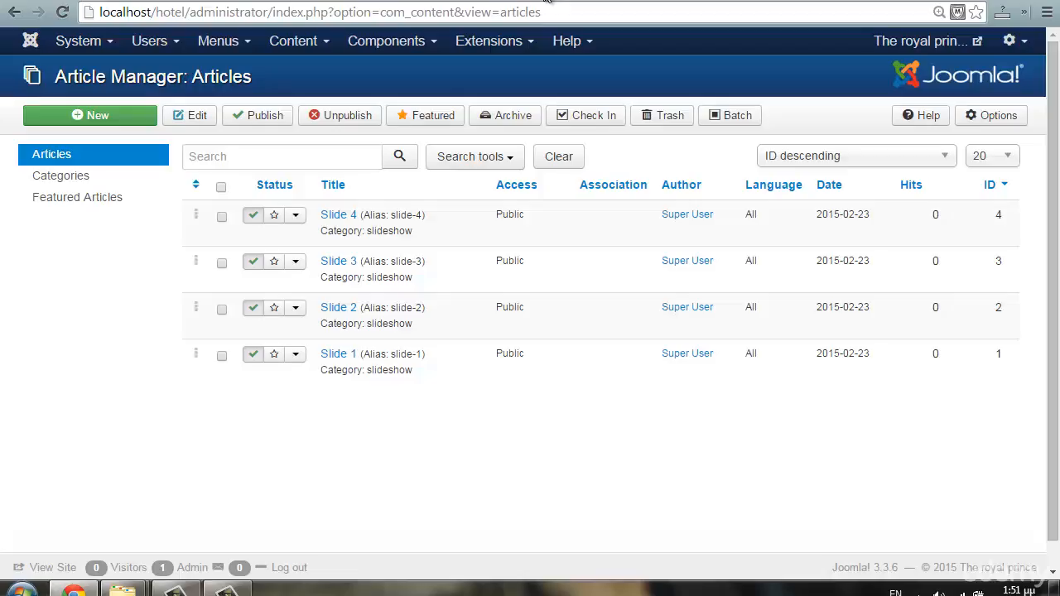
Open the IceSlideShow Module for editing from the Module Manager
click(505, 45)
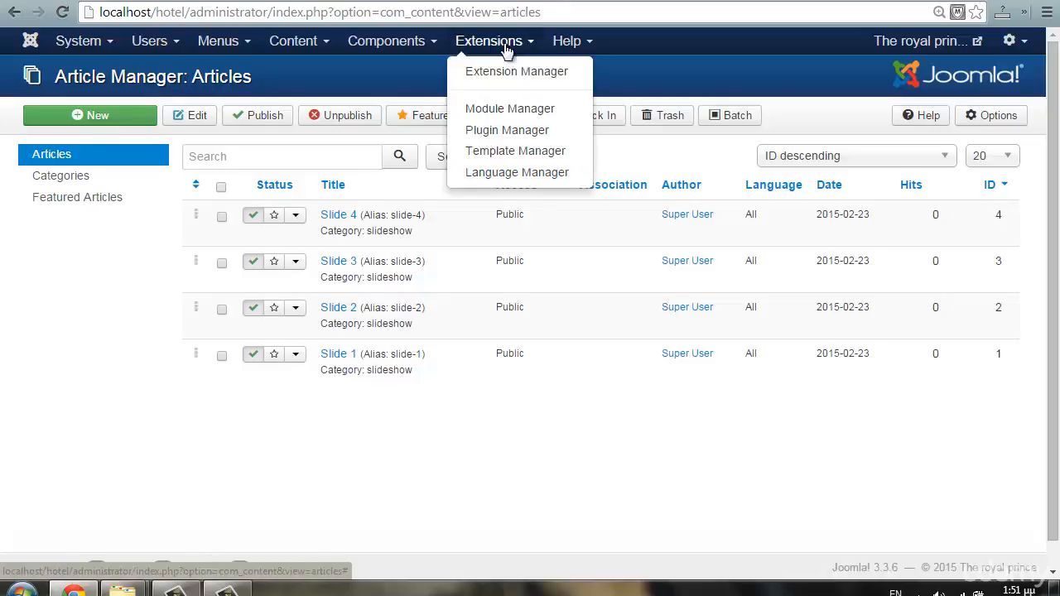
click(510, 109)
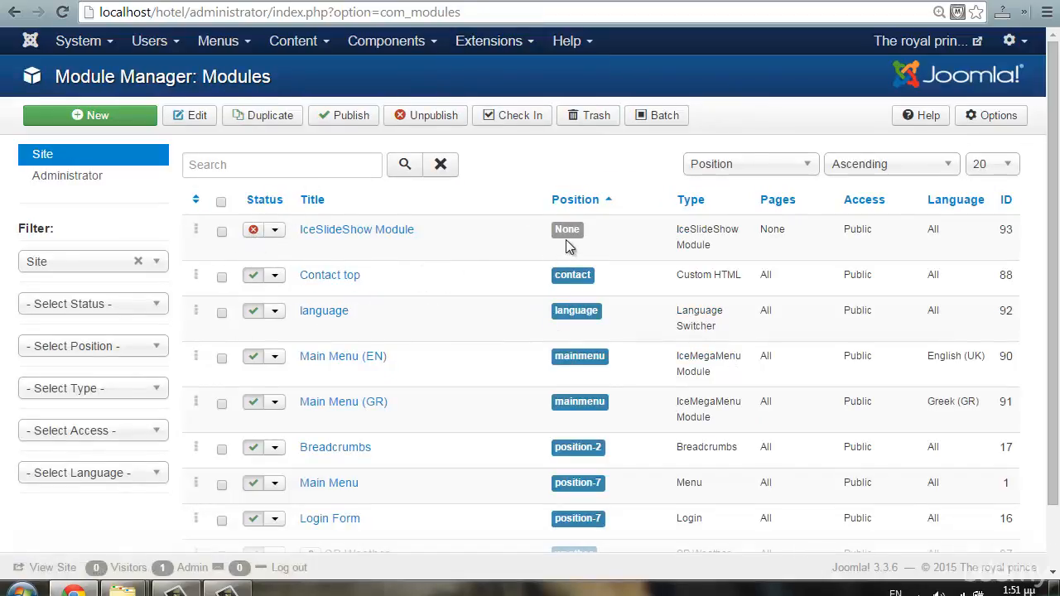
double_click(772, 231)
click(385, 233)
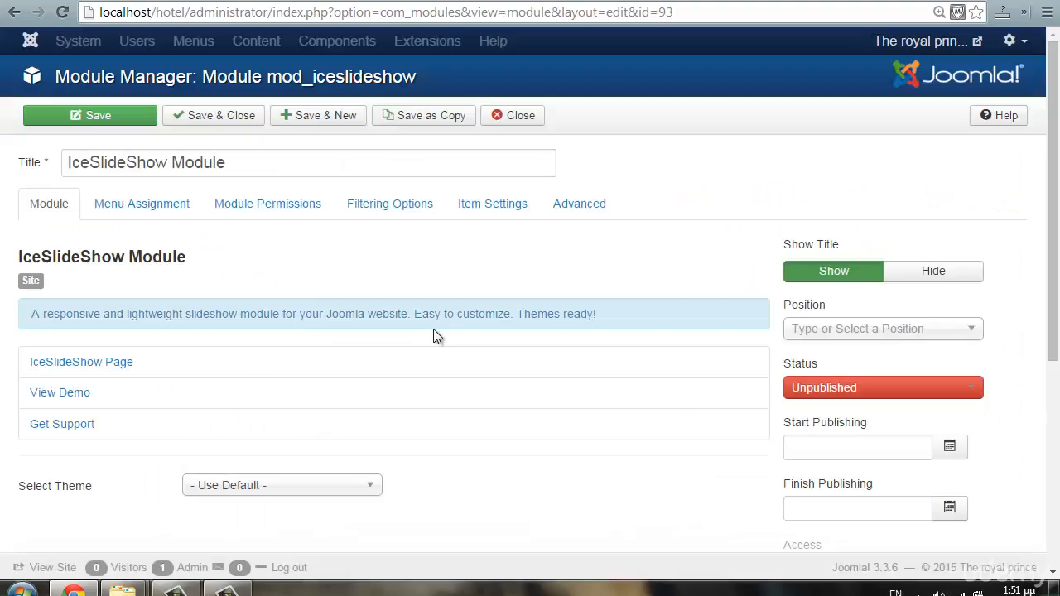
Assign the module to the lt_thelodge3 template's Iceslideshow position and set its status to Published
click(895, 334)
scroll(880, 414, down, 4)
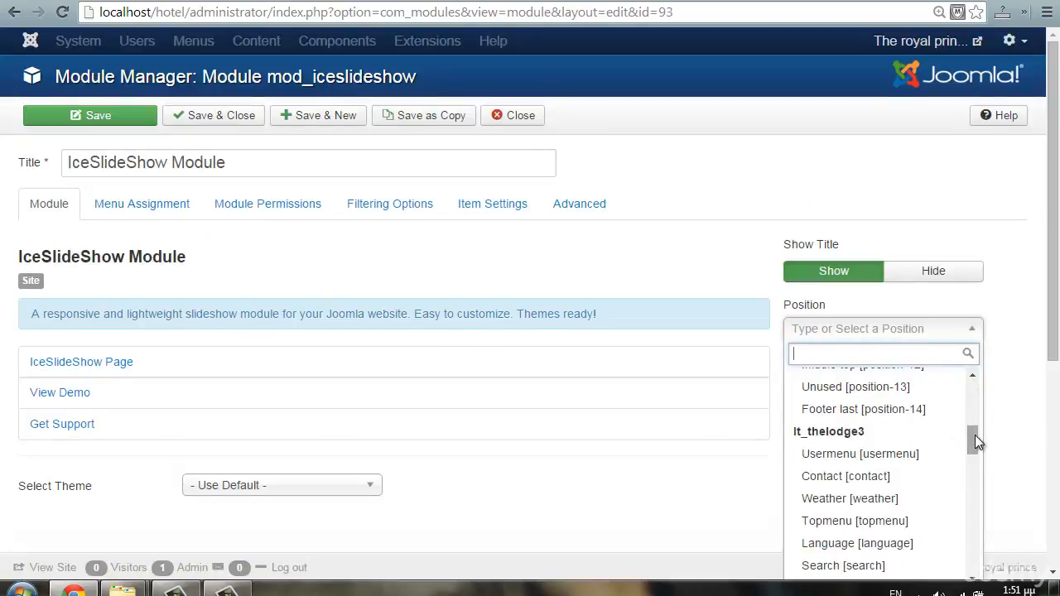
drag(973, 435, 974, 452)
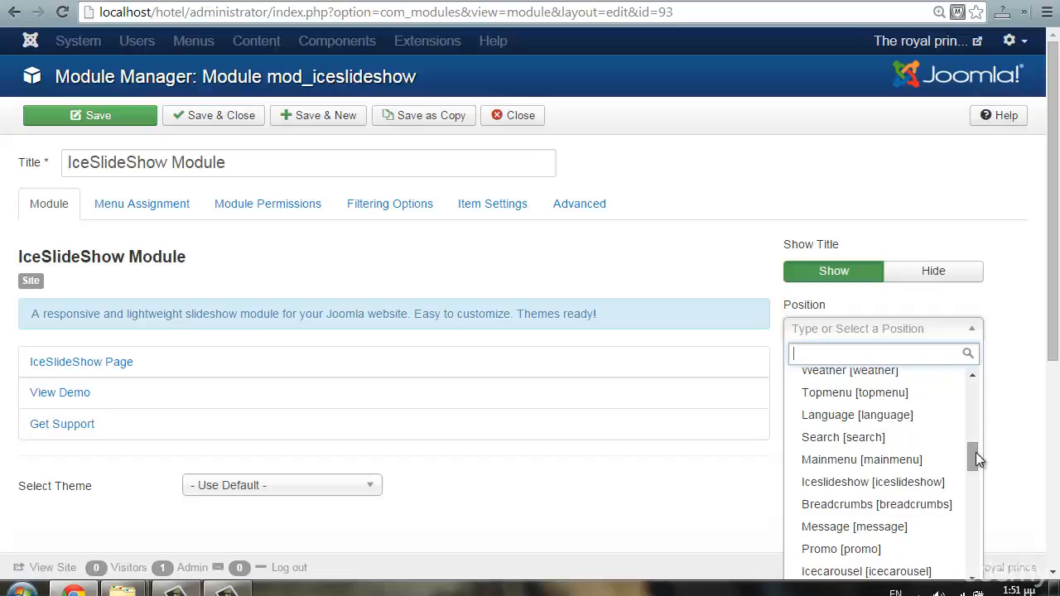
drag(970, 452, 861, 443)
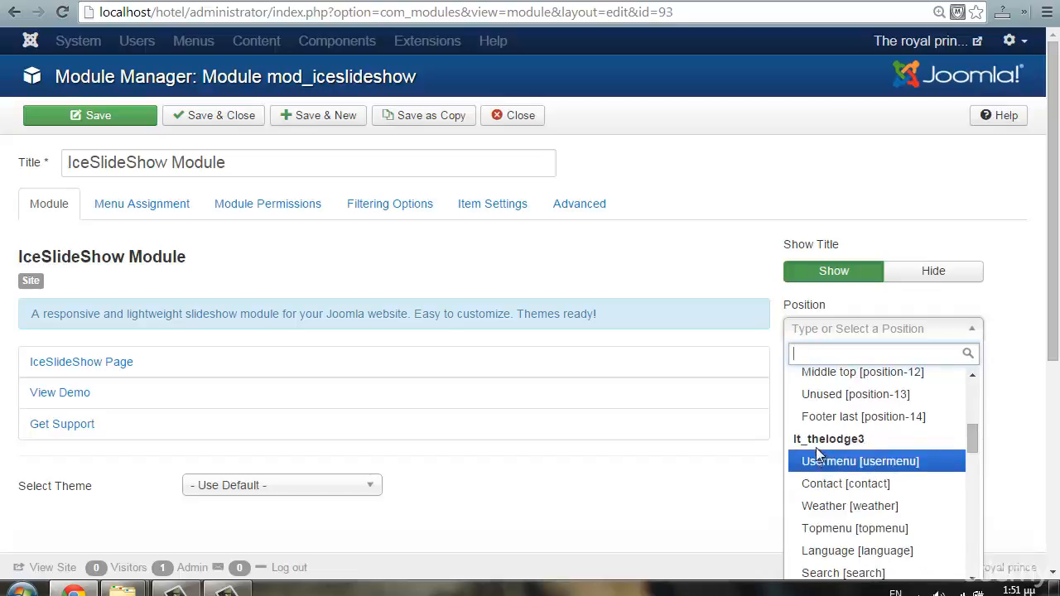
drag(975, 445, 882, 490)
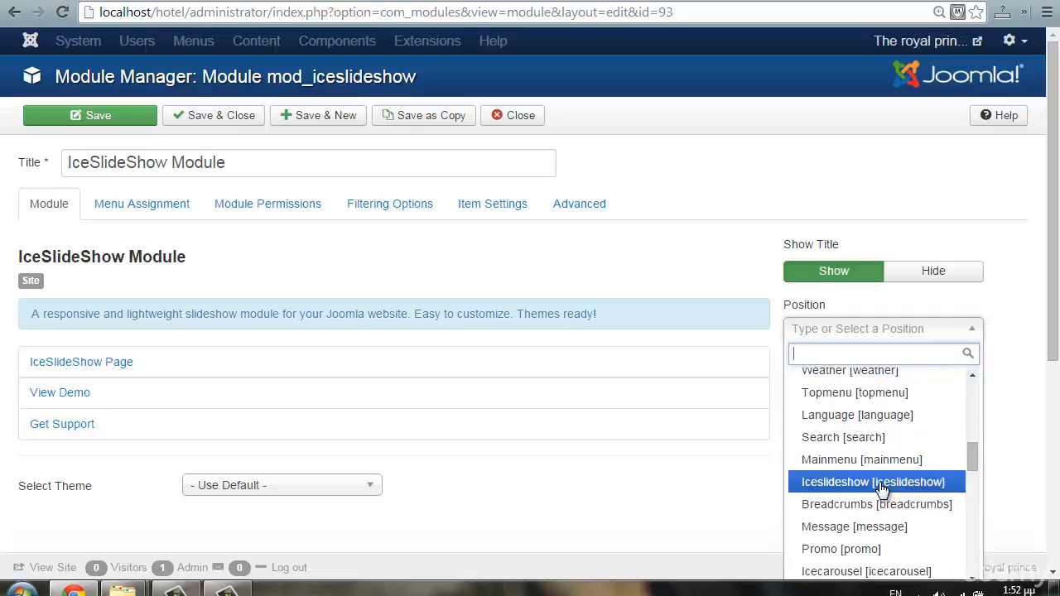
click(880, 485)
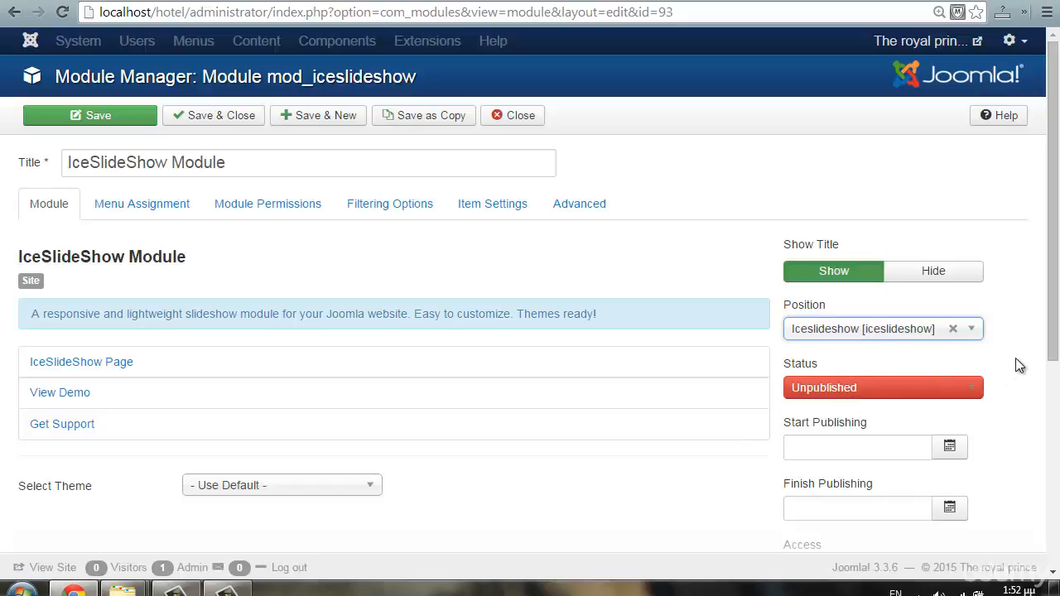
click(945, 396)
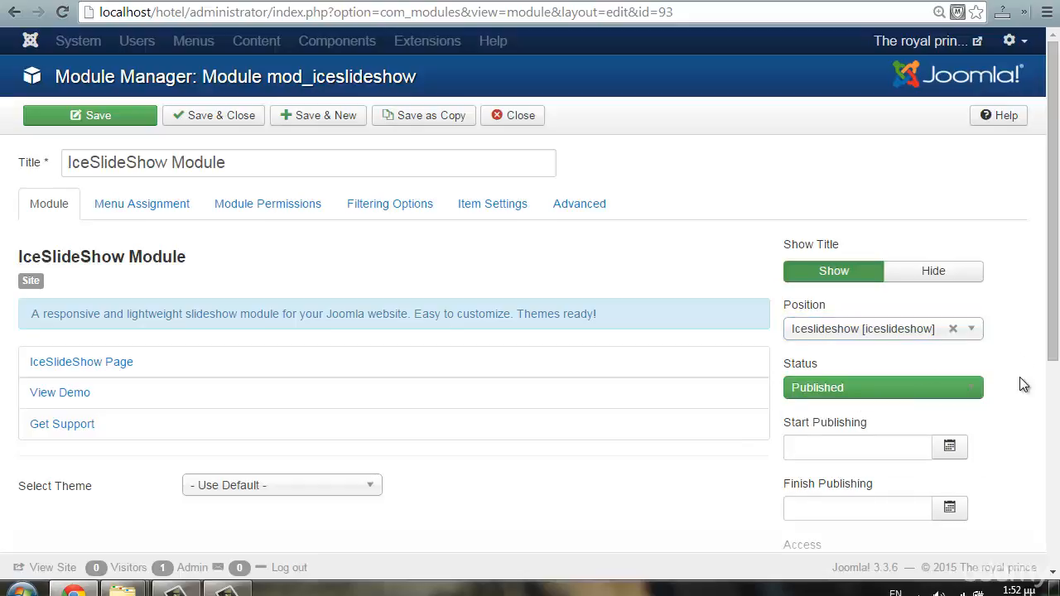
Set the module's menu assignment to "Only on the pages selected", with the home items of all three menus included
click(118, 207)
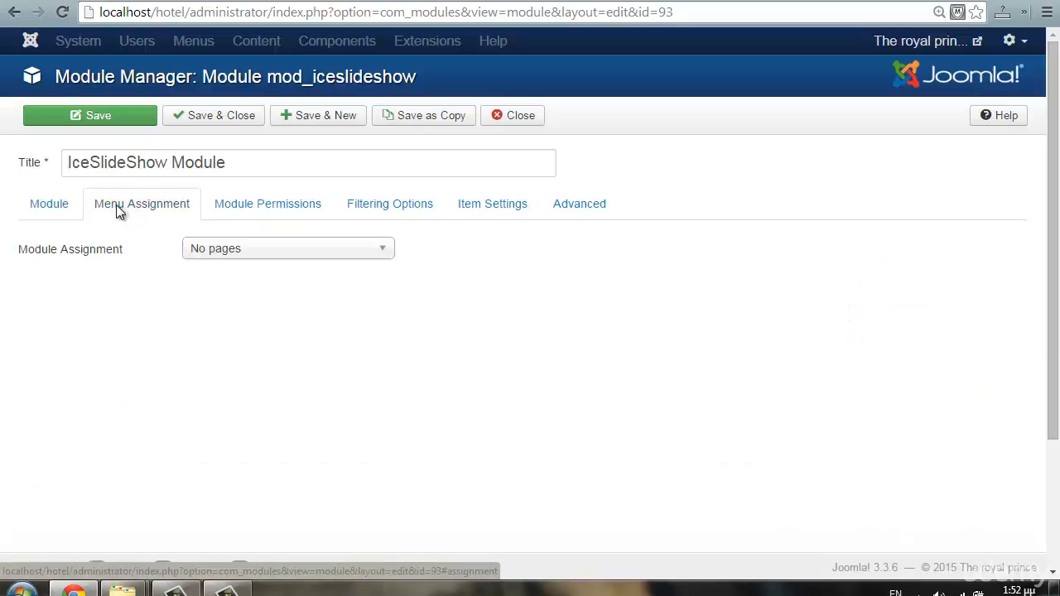
click(249, 263)
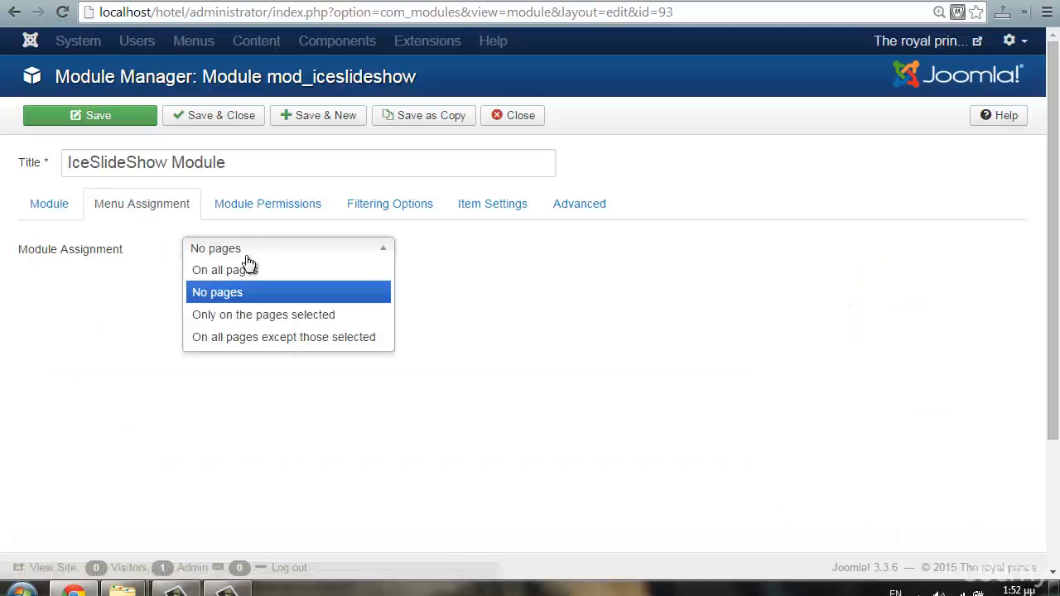
click(297, 318)
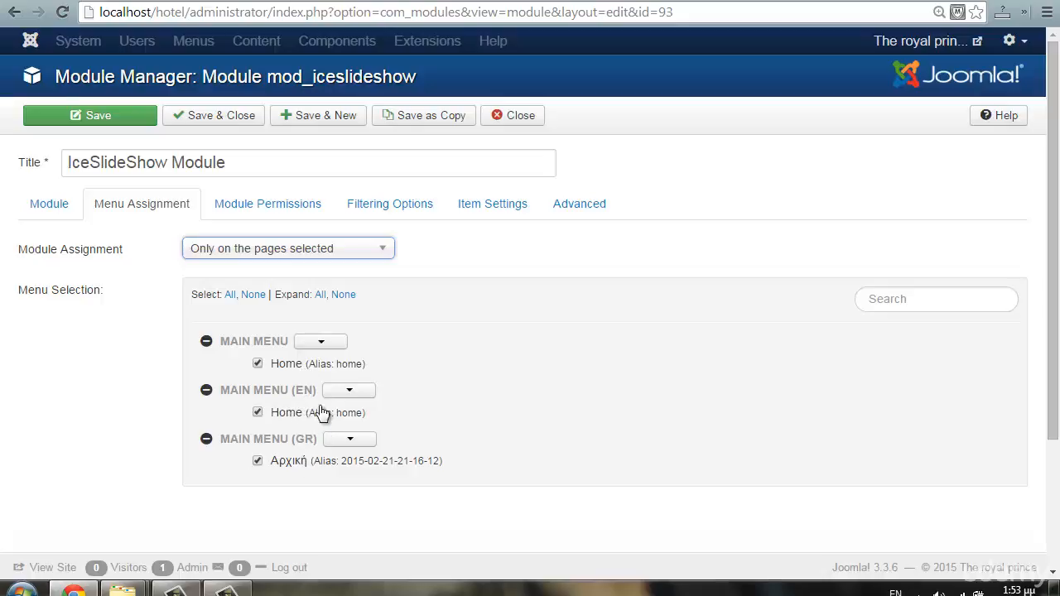
click(256, 462)
click(257, 462)
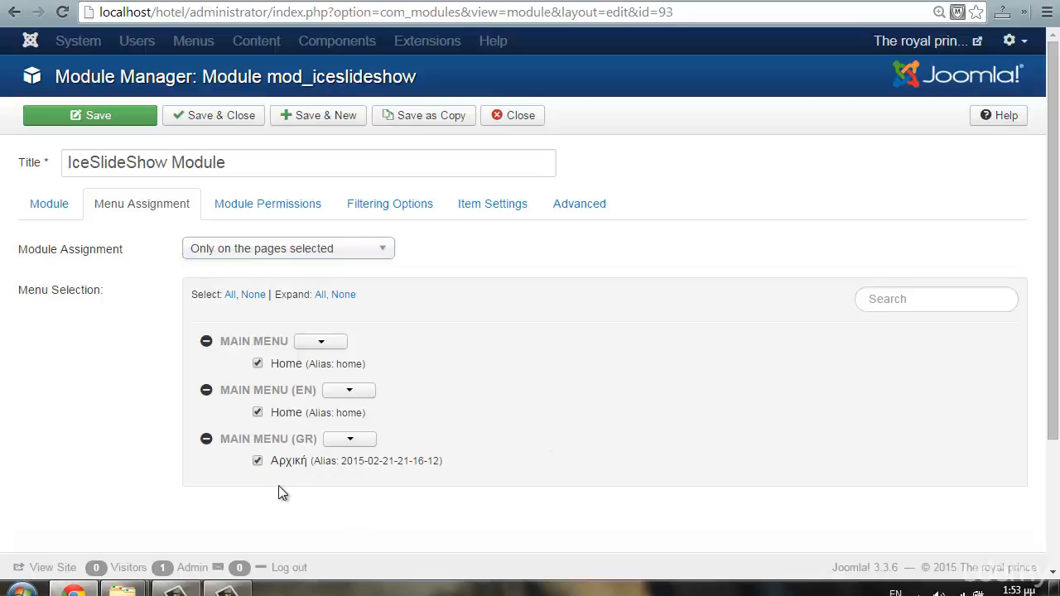
click(258, 461)
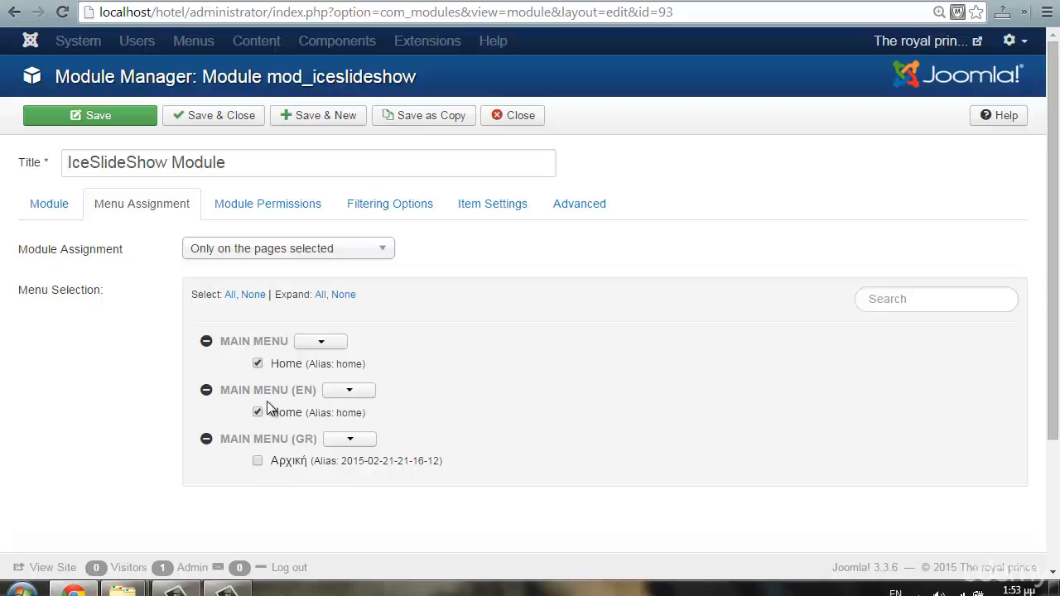
click(257, 461)
In the module's filtering options, replace All the Categories with the slideshow category as the article source, and save the module
click(409, 211)
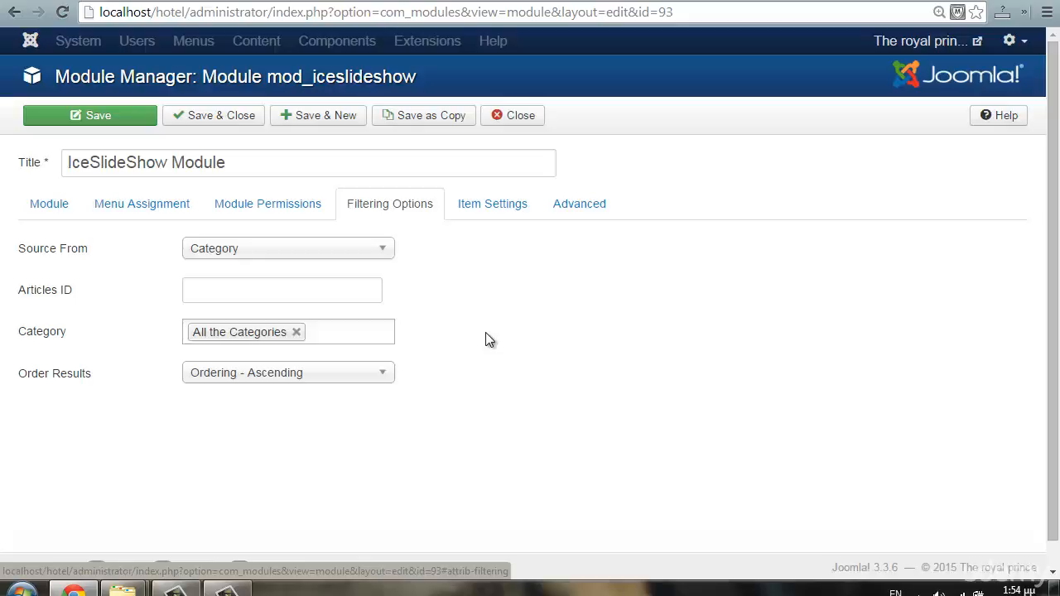
click(373, 247)
click(374, 250)
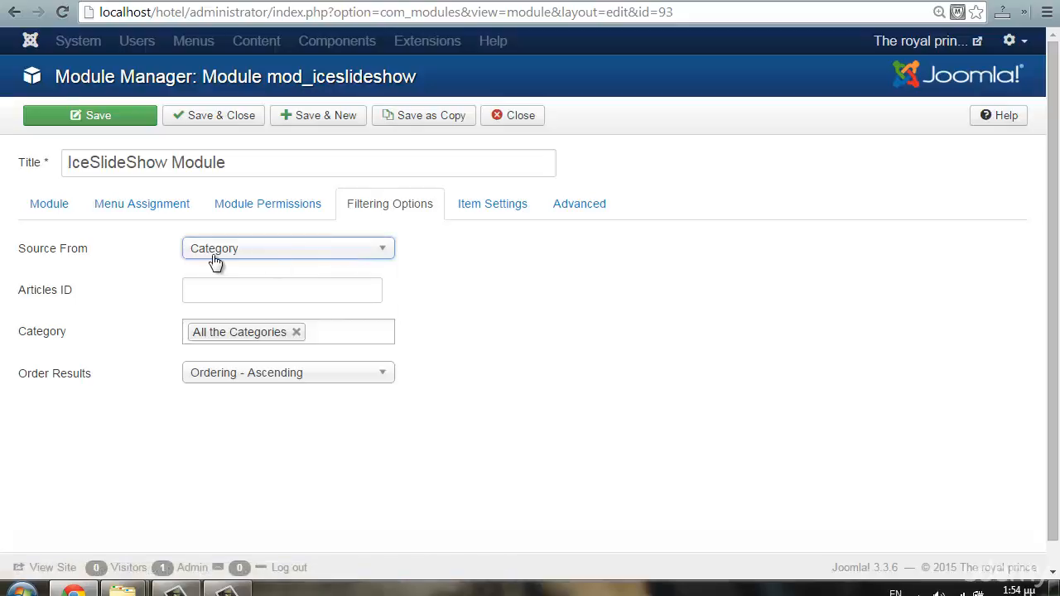
click(296, 332)
mouse_move(49, 333)
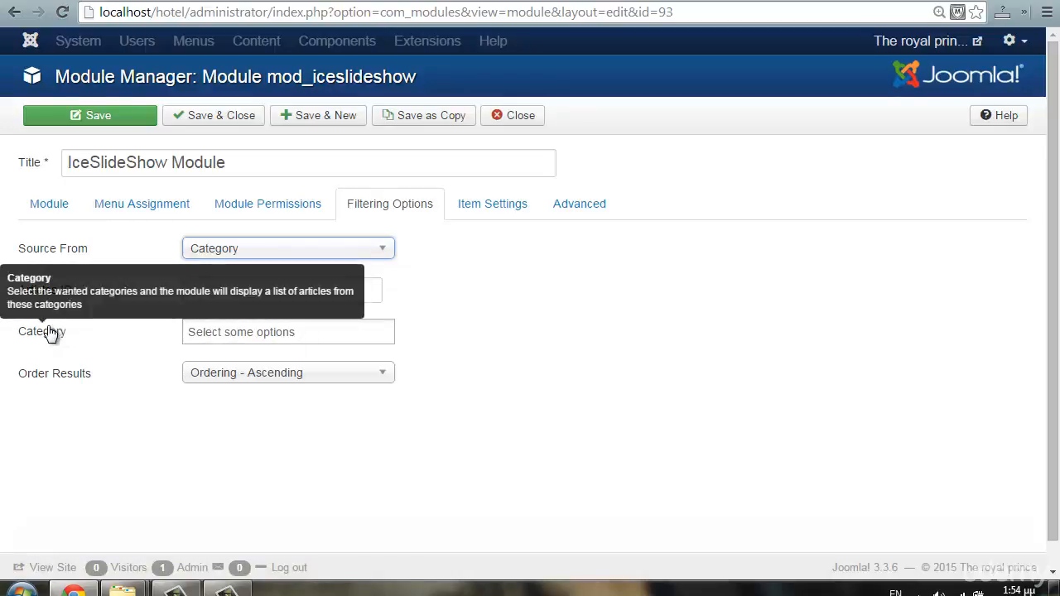
click(235, 336)
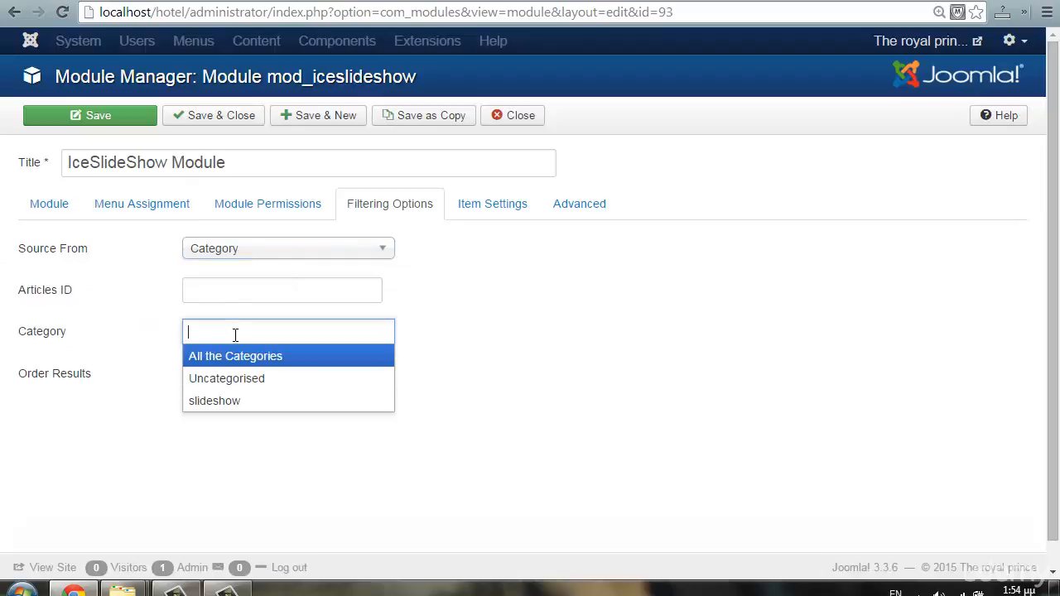
click(212, 401)
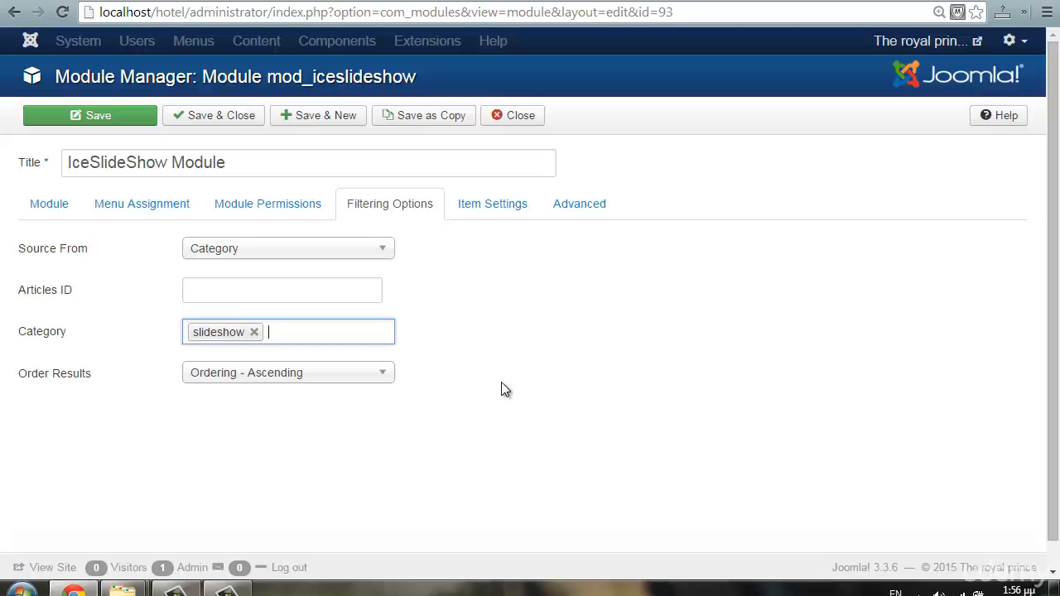
click(110, 120)
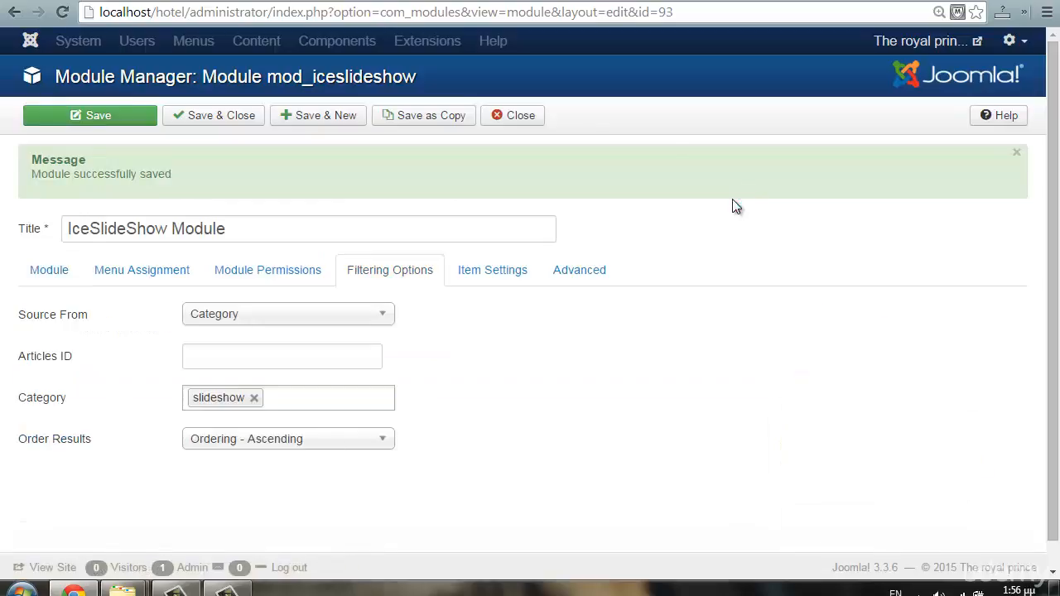
Reload the hotel website's English home page and look over the slideshow's placement on the page
click(416, 2)
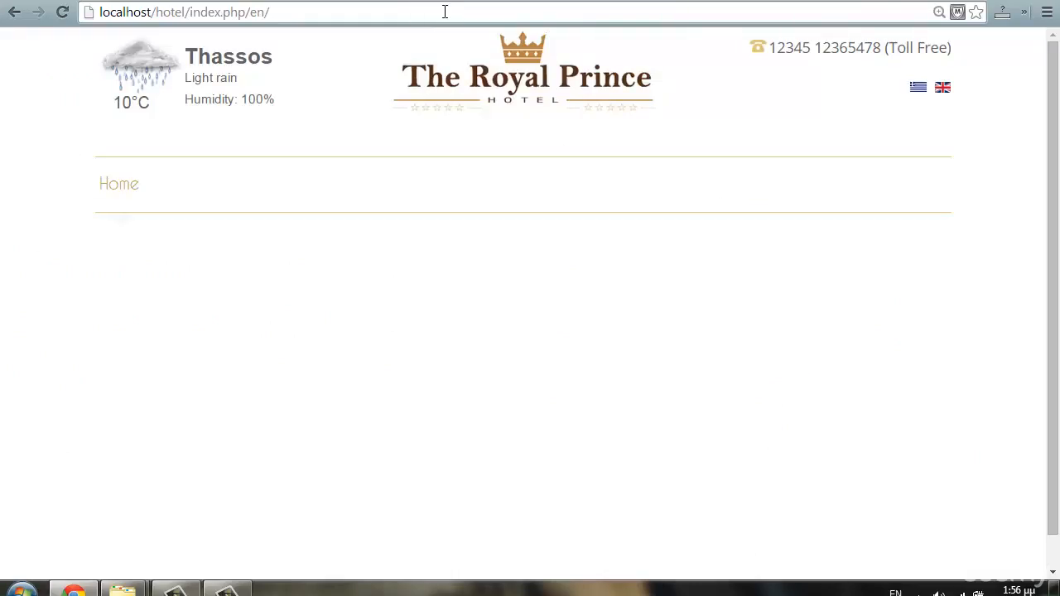
key(F5)
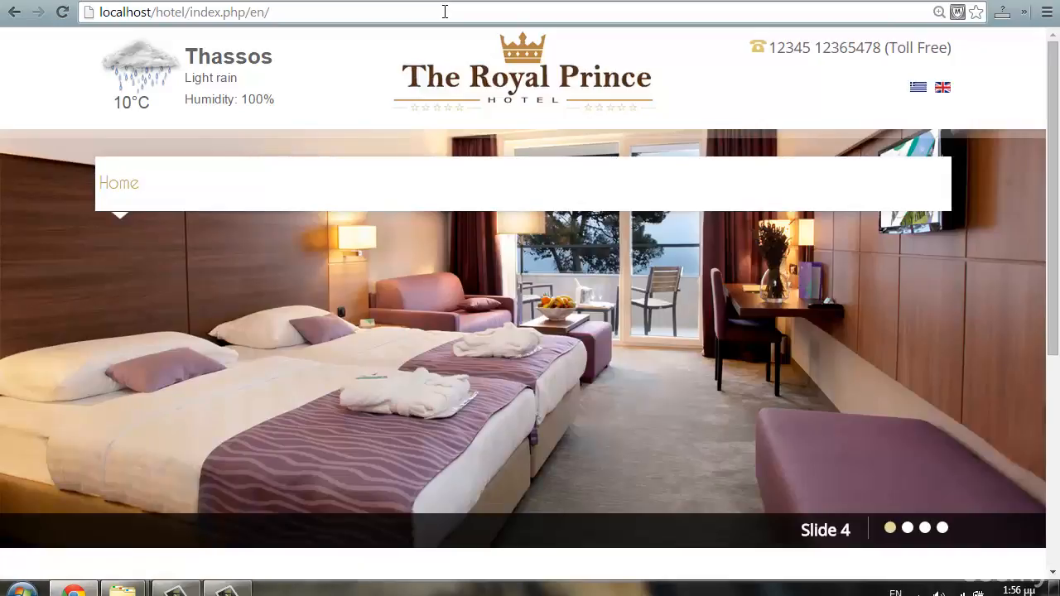
scroll(769, 284, down, 5)
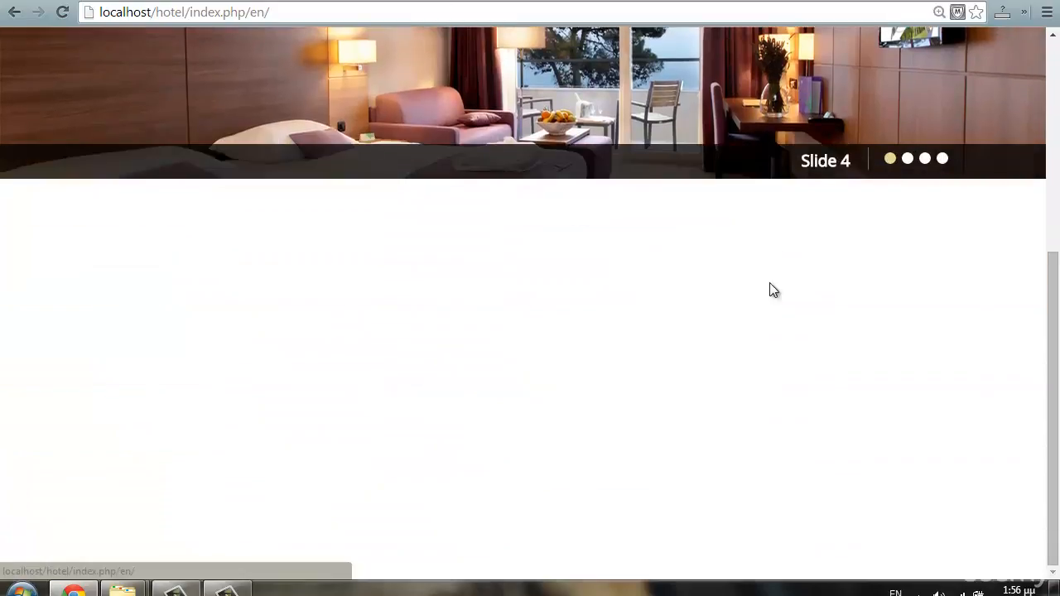
scroll(770, 286, up, 5)
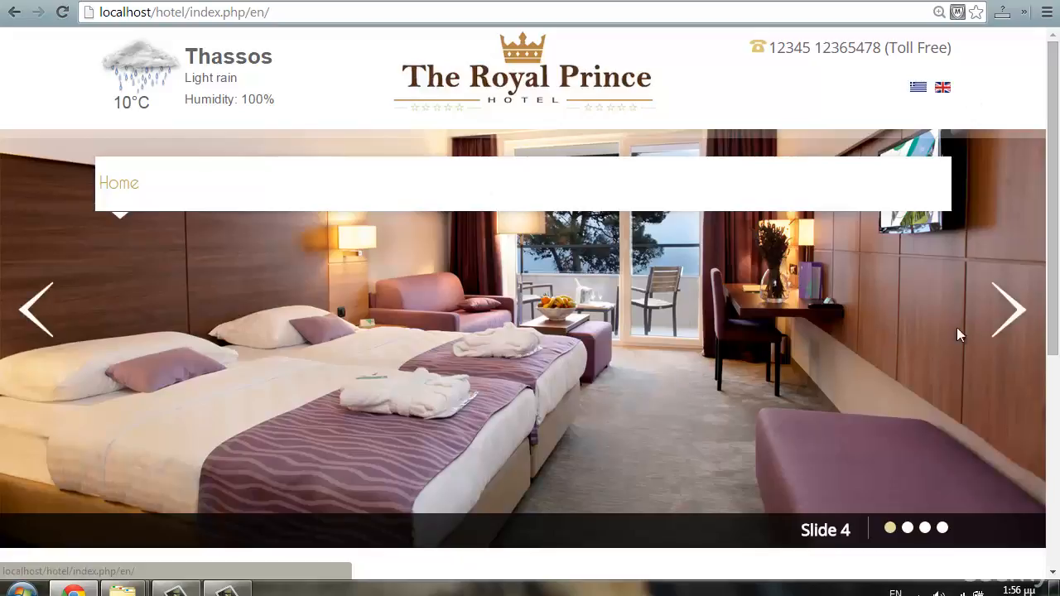
Advance through all the slides of the home page slideshow and check the slide title in the caption bar
click(1012, 319)
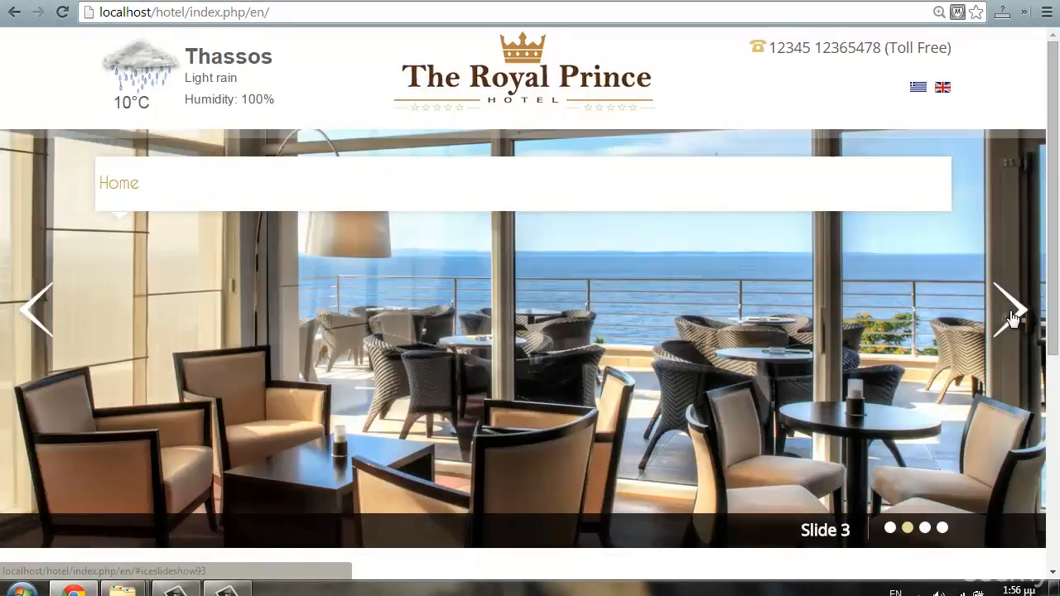
click(1011, 319)
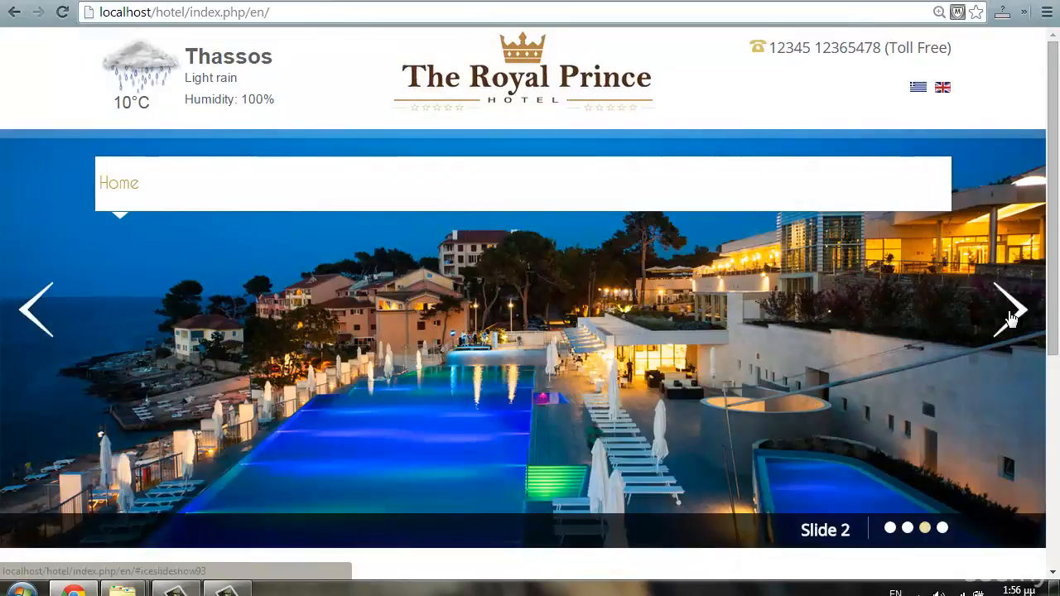
click(1012, 319)
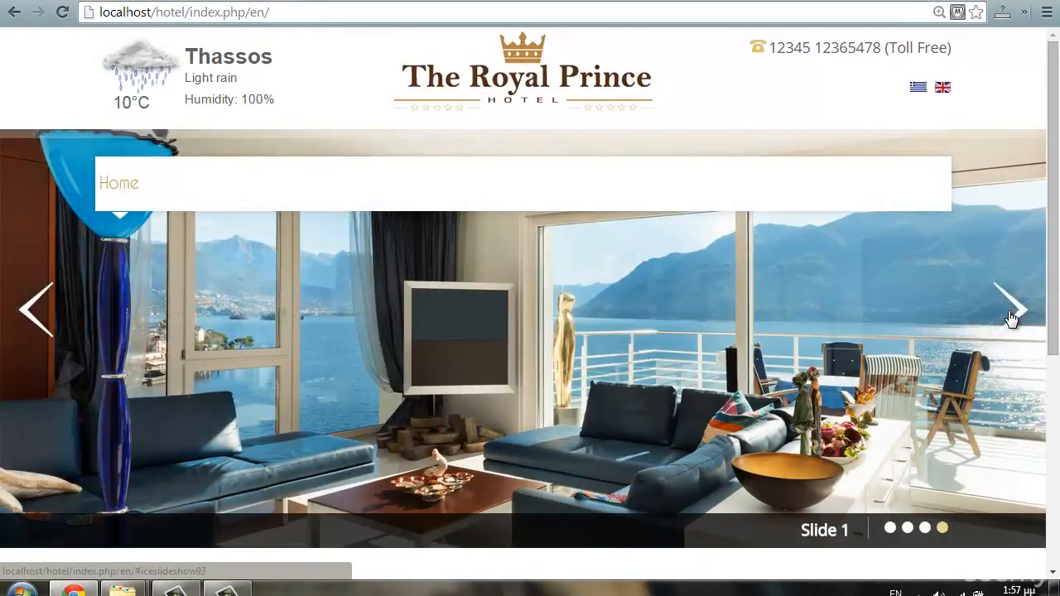
click(1012, 319)
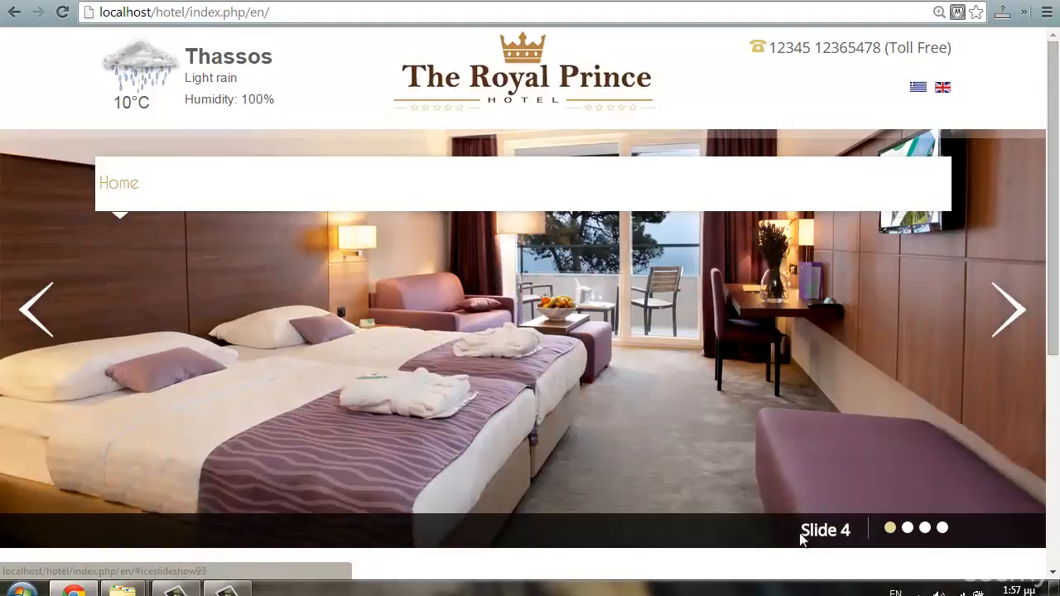
drag(800, 534, 861, 542)
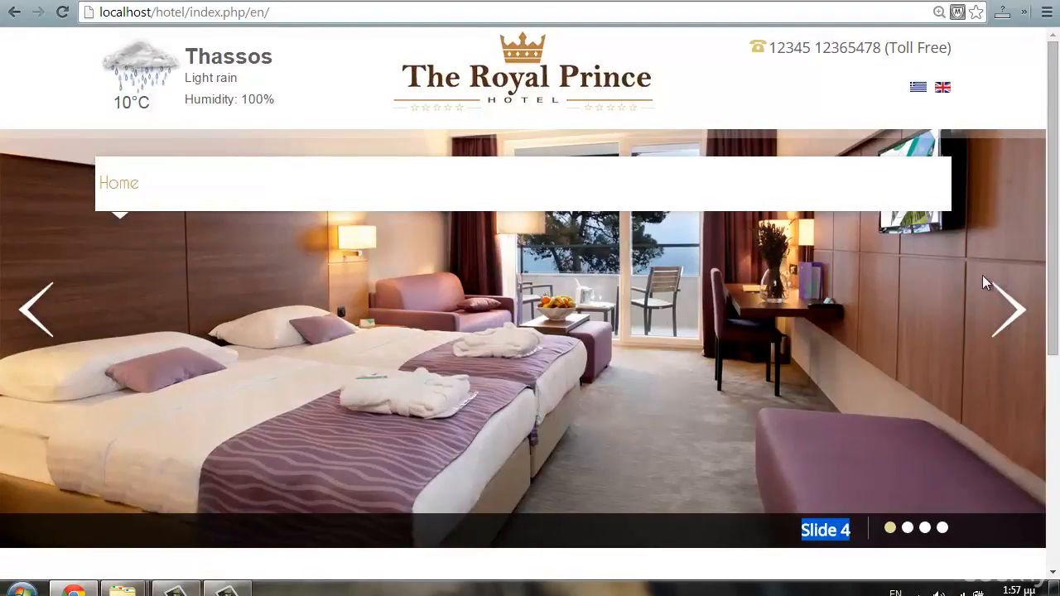
click(725, 280)
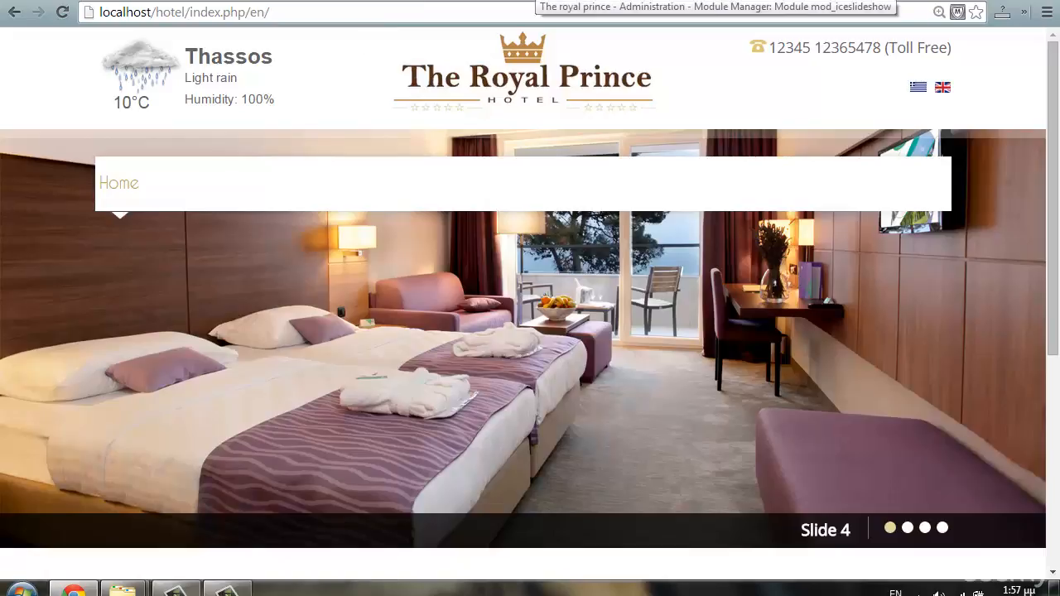
Return to the IceSlideShow module's general settings and examine the image size, thumbnail rendering, image quality and data source options
click(535, 1)
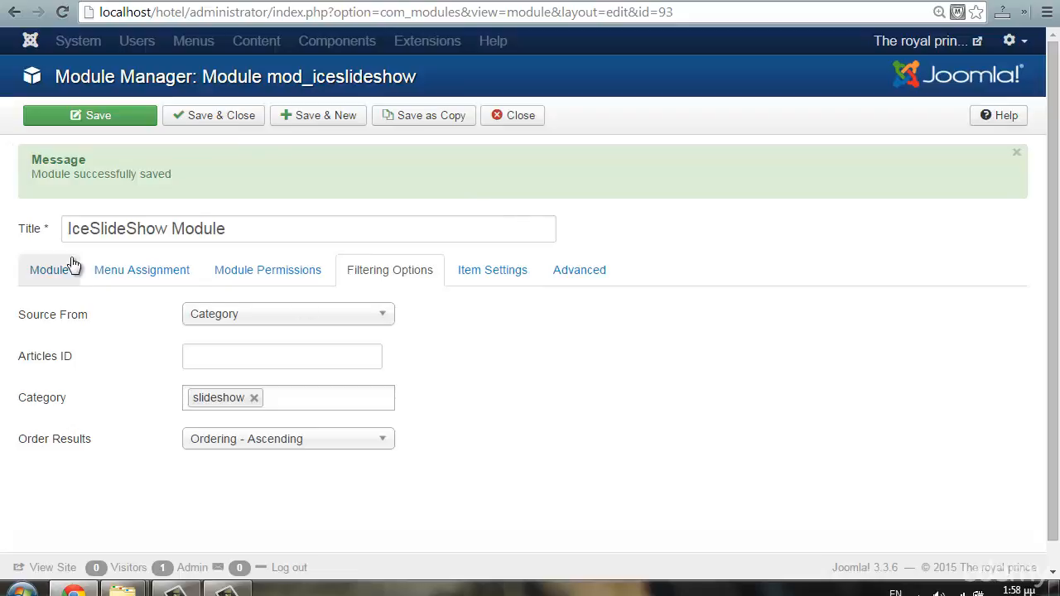
click(37, 272)
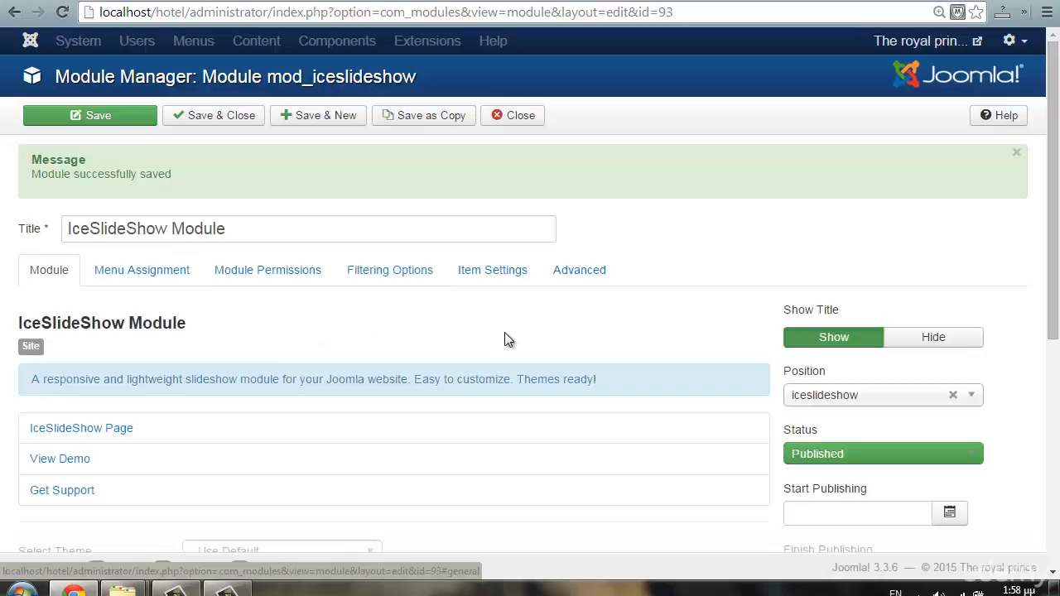
scroll(507, 339, down, 5)
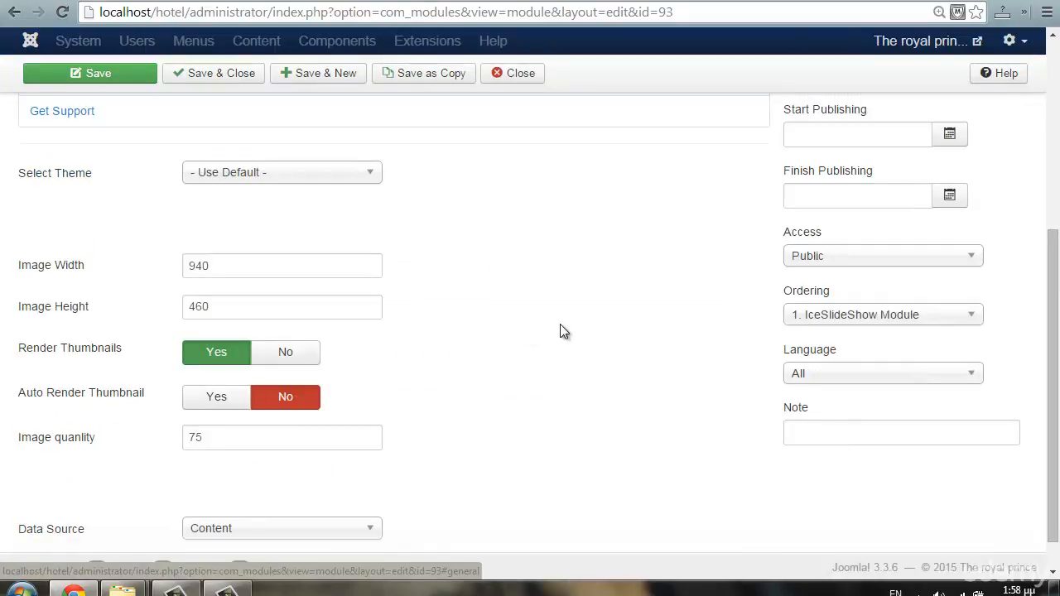
scroll(478, 358, up, 1)
scroll(477, 358, down, 1)
scroll(496, 288, down, 1)
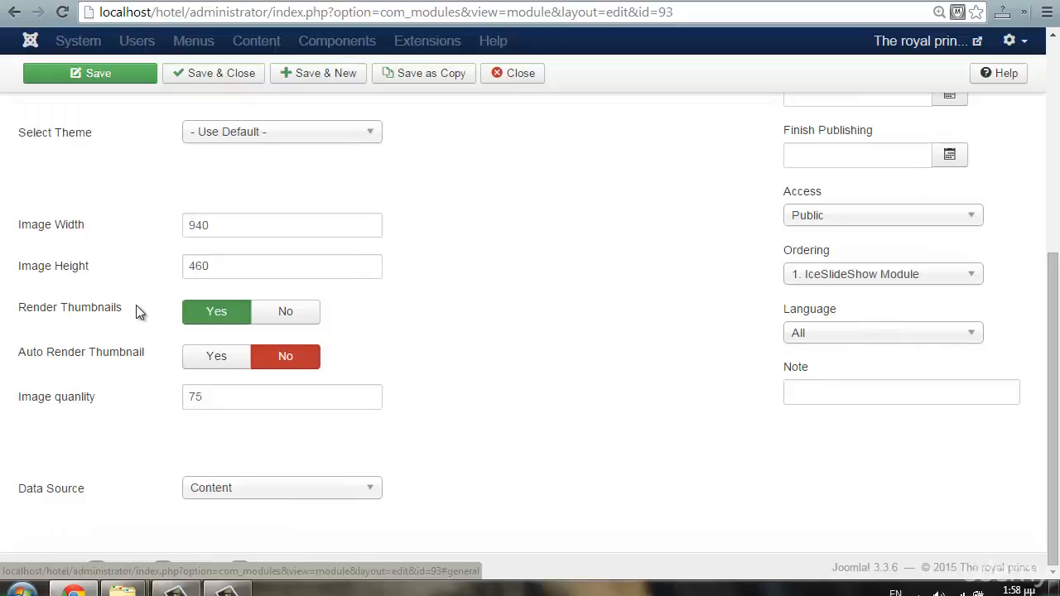
mouse_move(123, 313)
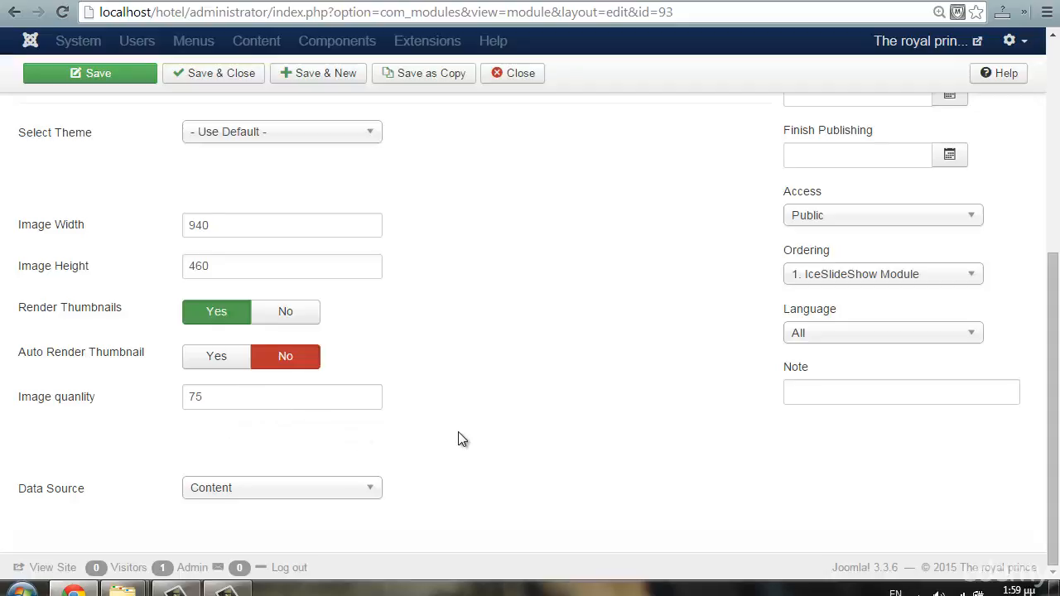
Examine the slideshow module's item settings, from the arrow and caption display through the title and description options to the interval, effect and autoplay
scroll(462, 439, up, 2)
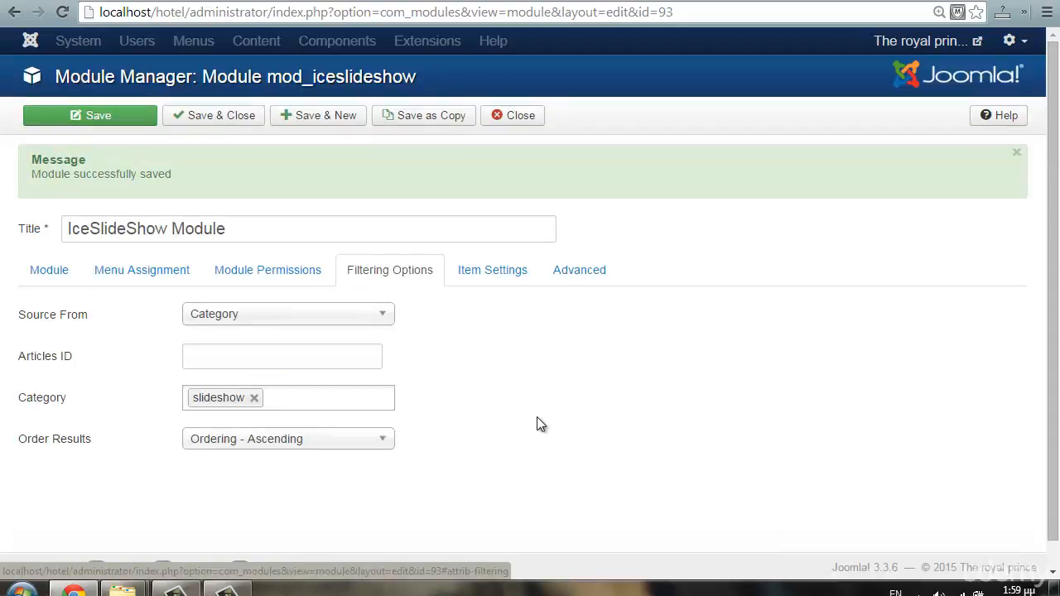
click(487, 278)
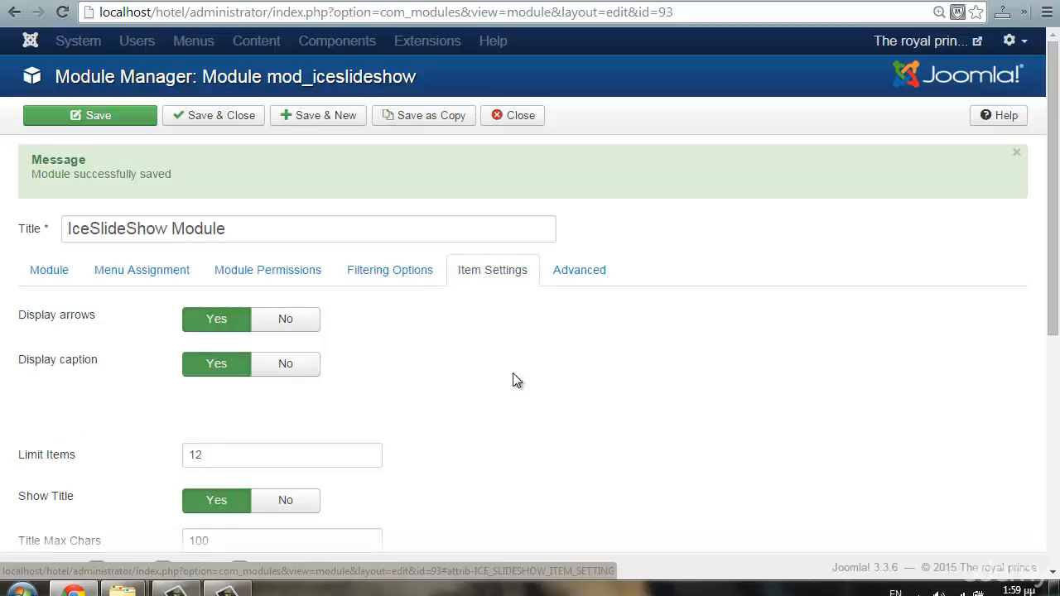
scroll(520, 361, down, 2)
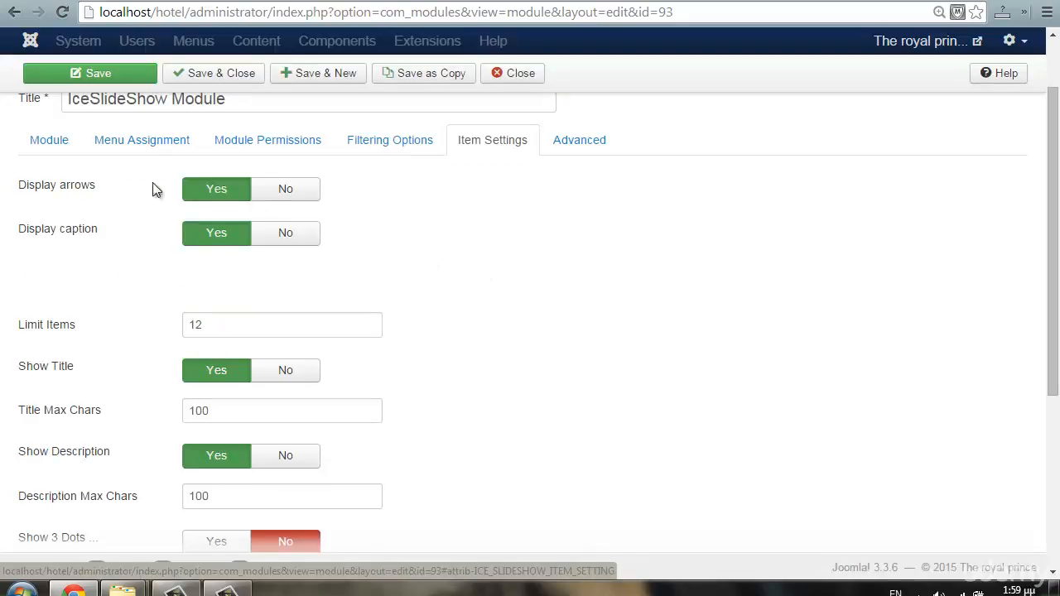
mouse_move(83, 189)
mouse_move(95, 239)
mouse_move(60, 328)
mouse_move(73, 373)
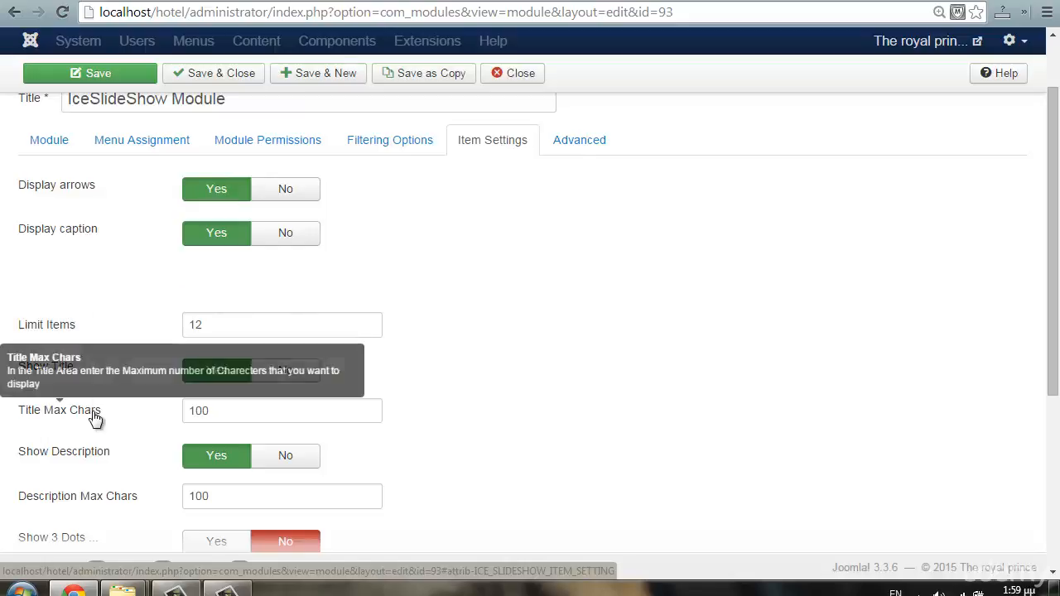
scroll(526, 409, down, 1)
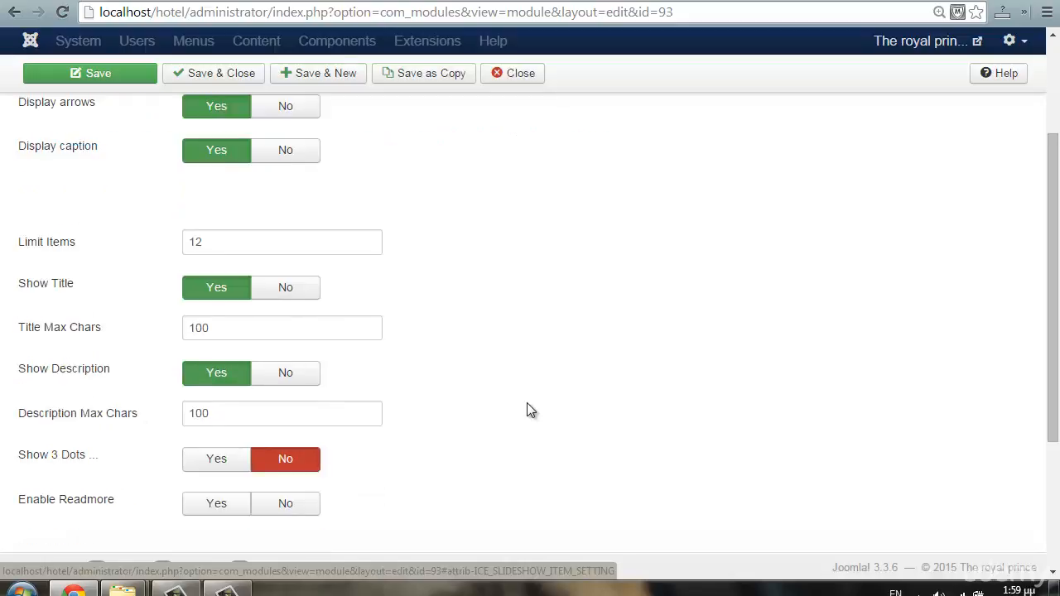
scroll(531, 406, down, 1)
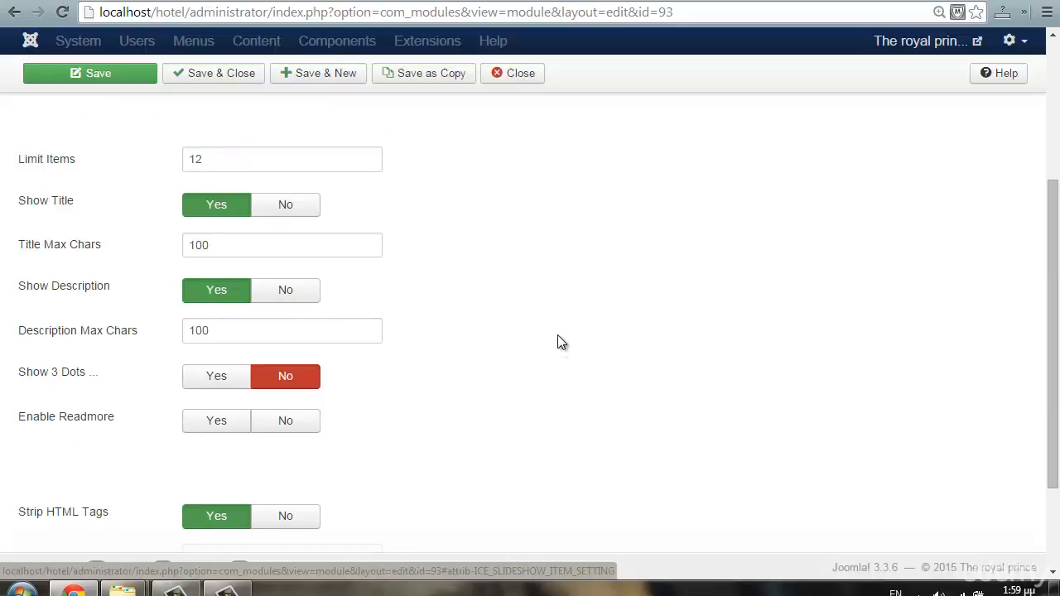
scroll(560, 342, down, 1)
scroll(561, 341, down, 1)
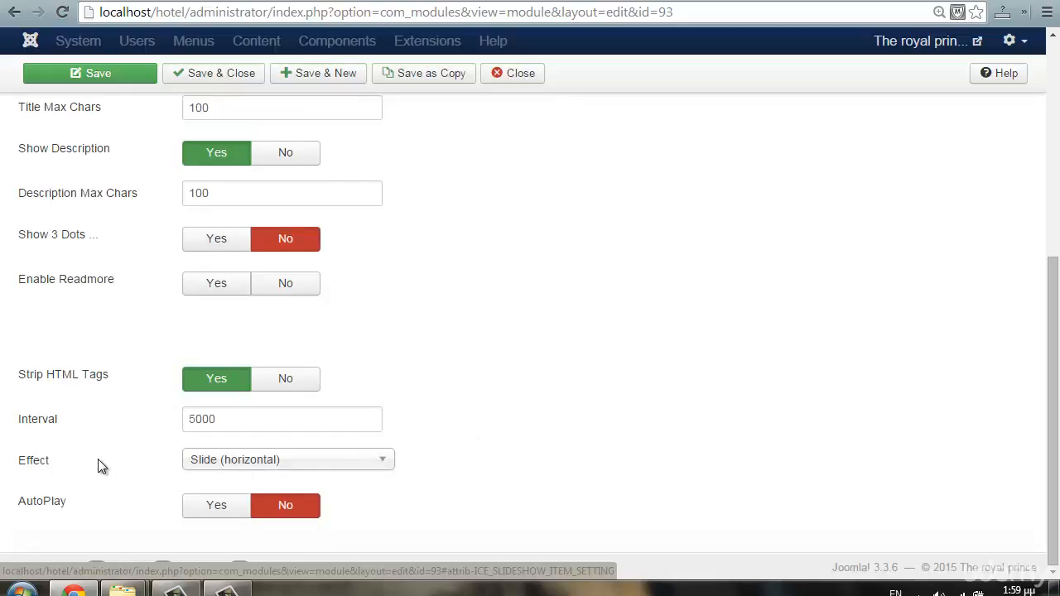
Enable AutoPlay for the slideshow in the item settings and set its interval to 3000
click(220, 505)
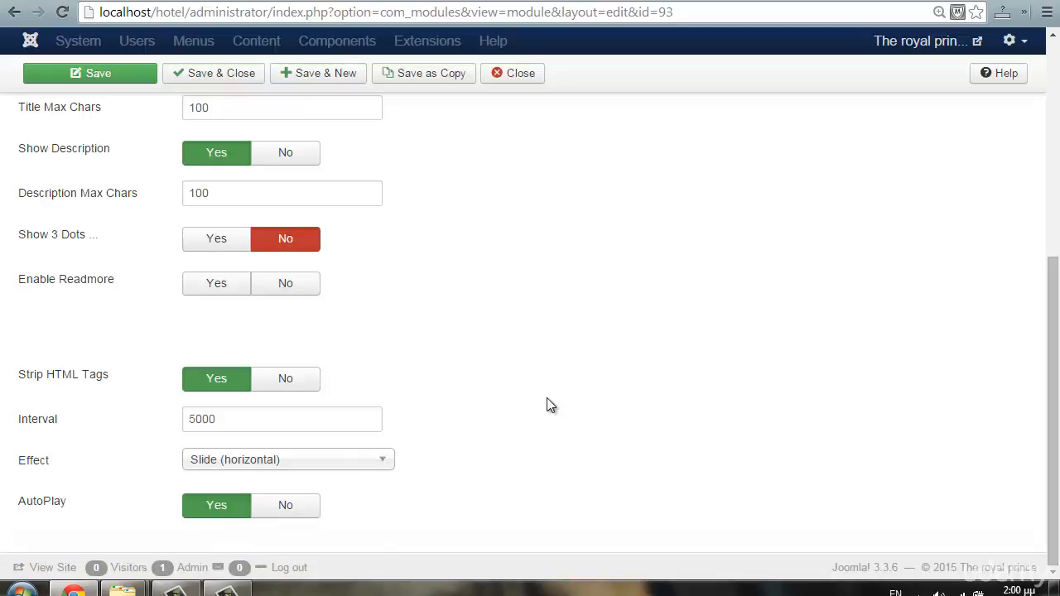
click(63, 421)
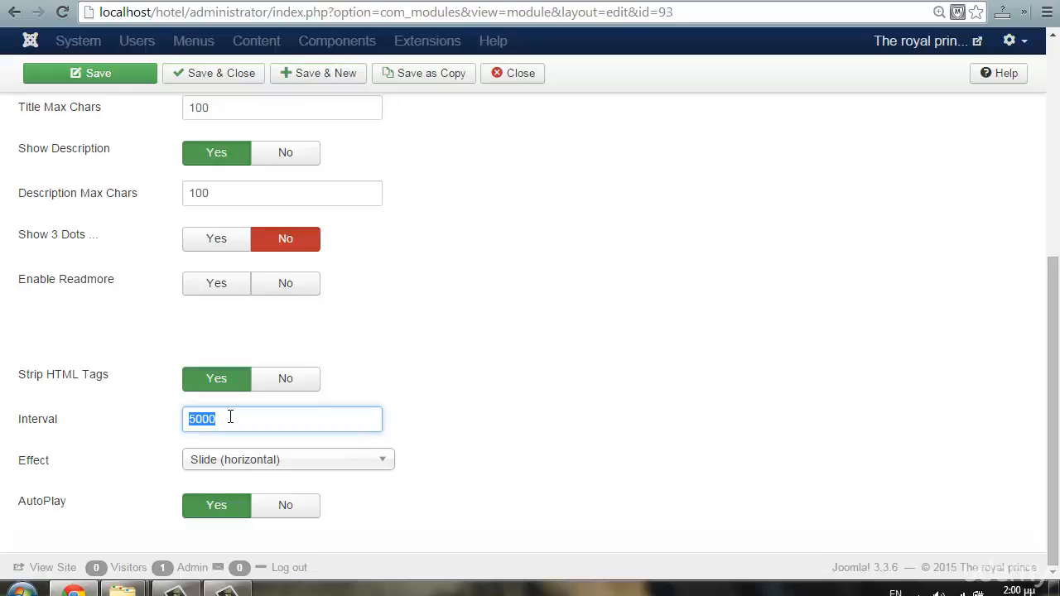
text(3000)
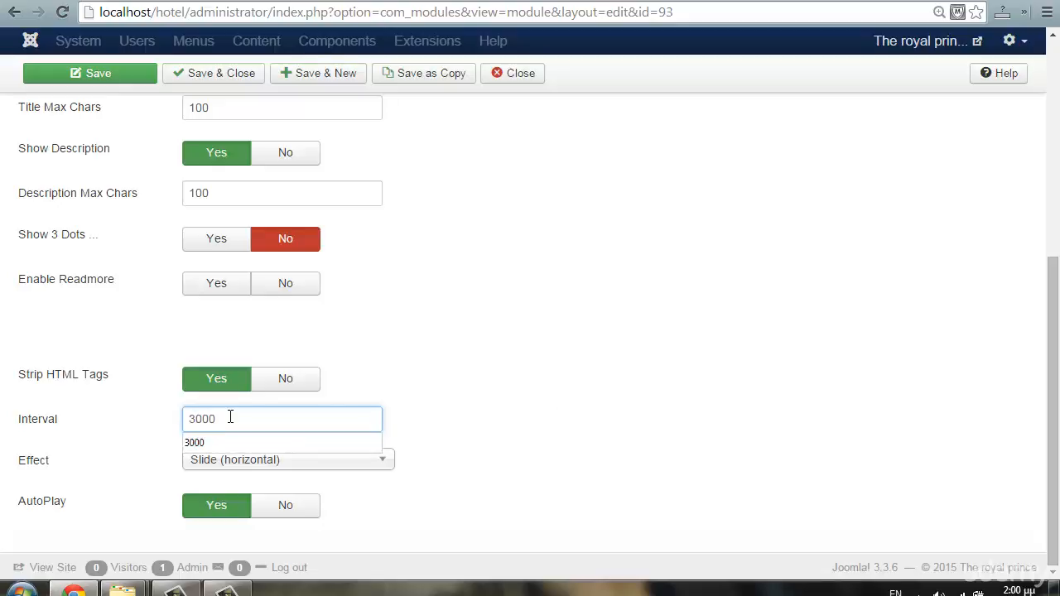
click(470, 430)
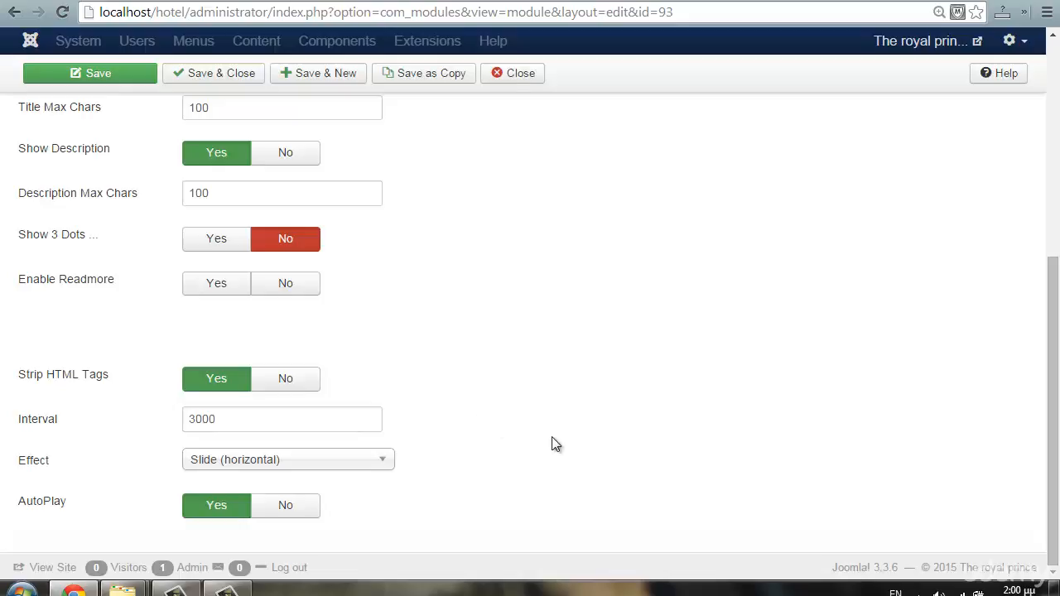
Set the result order in the module's filtering options to Date - Ascending and save the module
scroll(565, 447, up, 5)
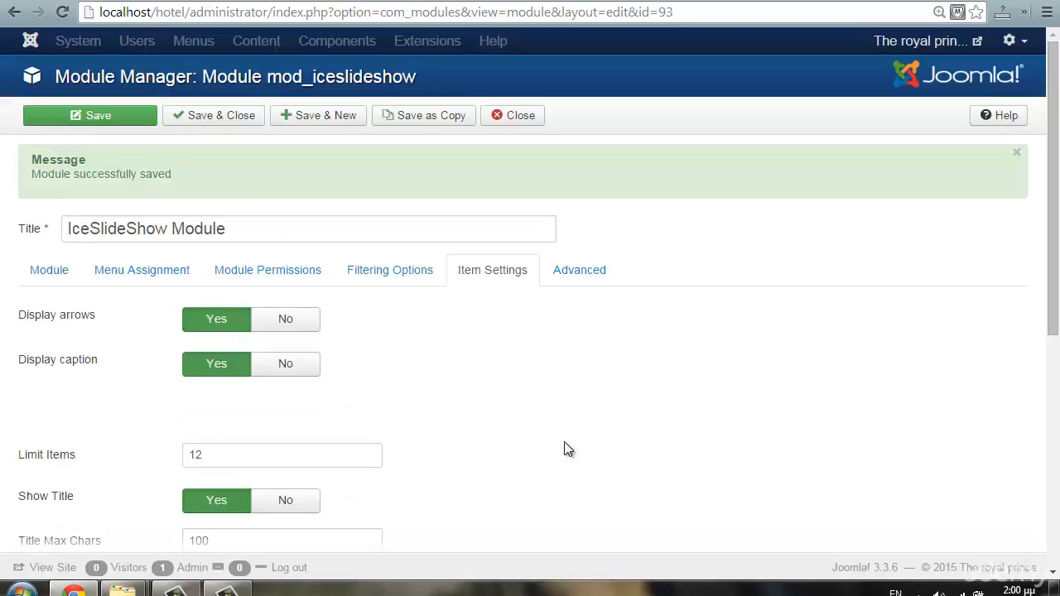
click(404, 270)
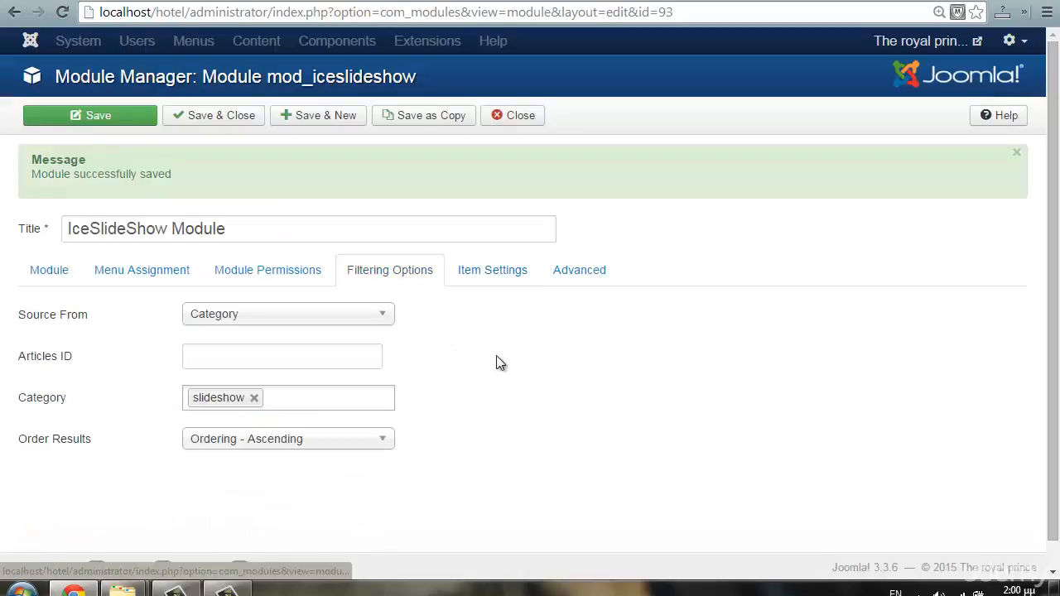
click(469, 271)
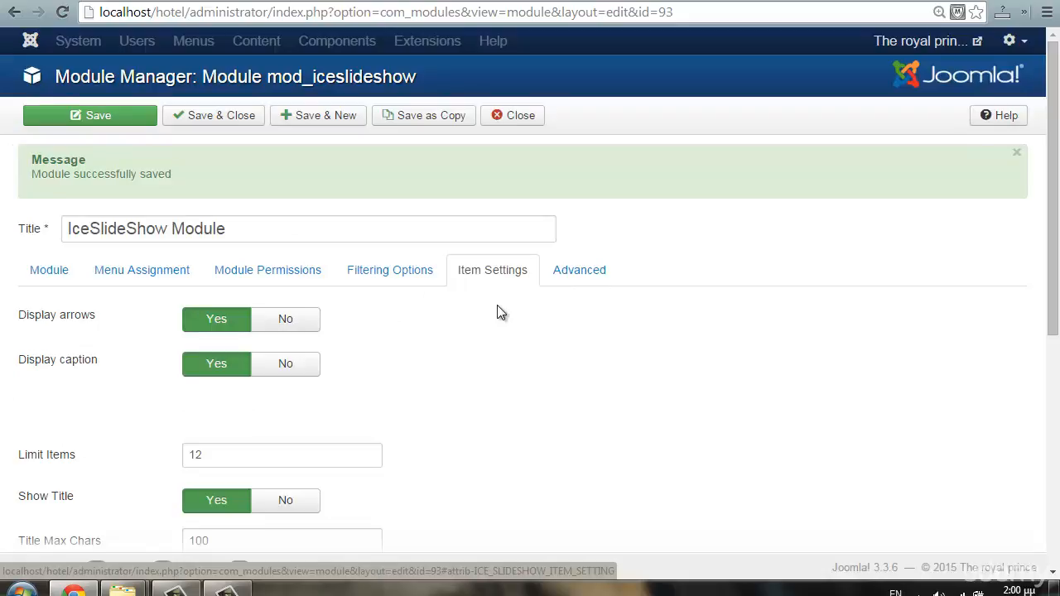
click(419, 282)
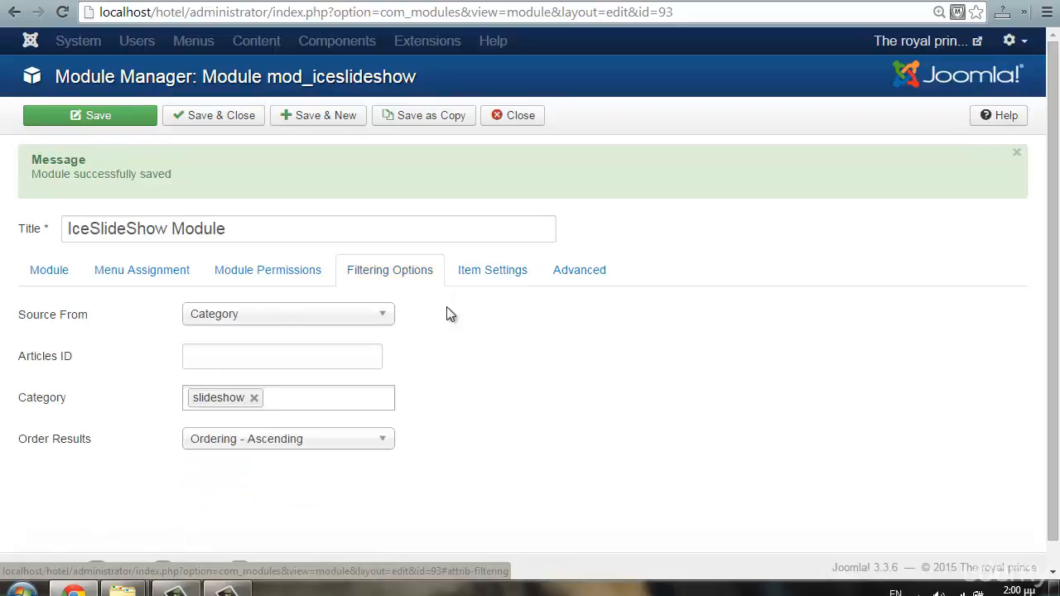
click(318, 439)
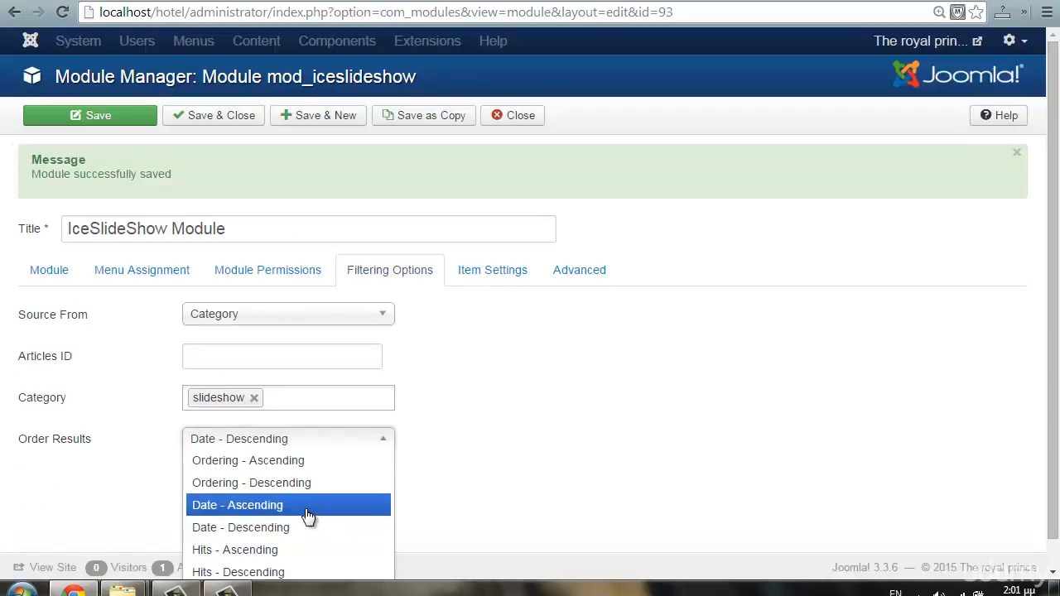
click(265, 508)
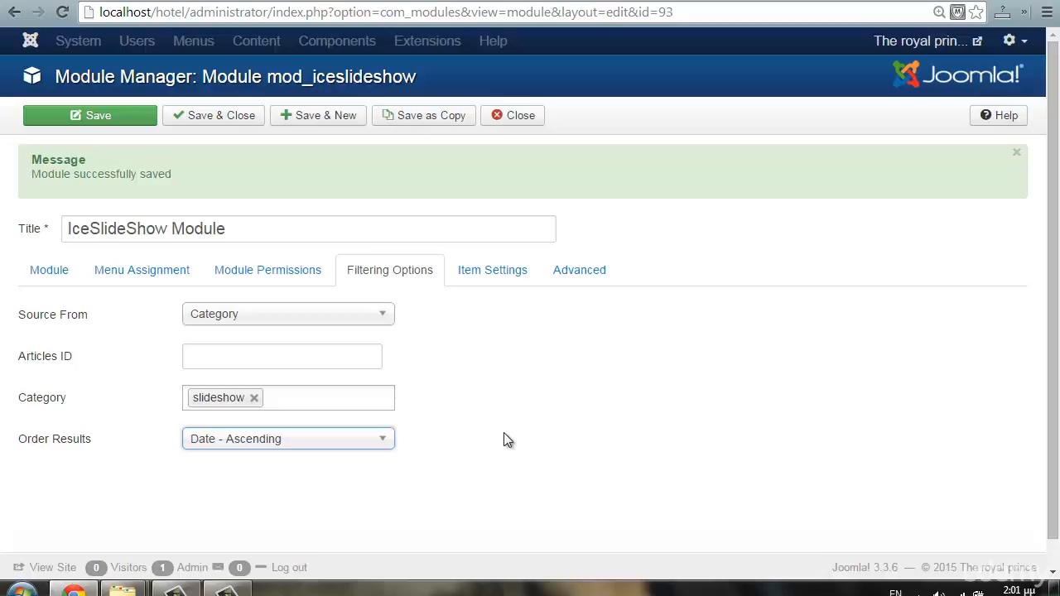
click(135, 123)
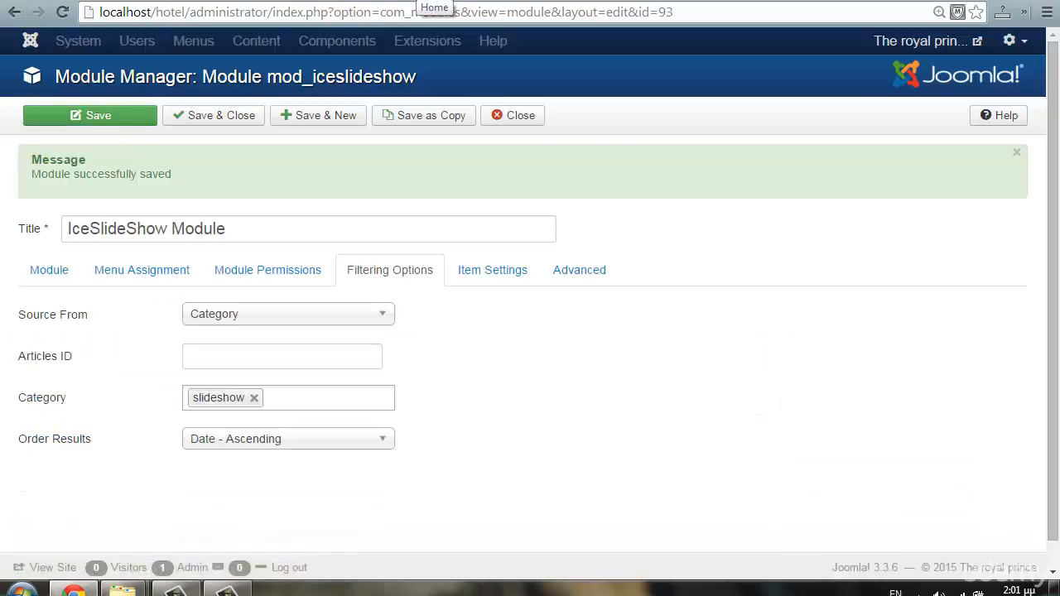
Reload the hotel website's English home page and check the order and automatic playback of the slides
click(415, 0)
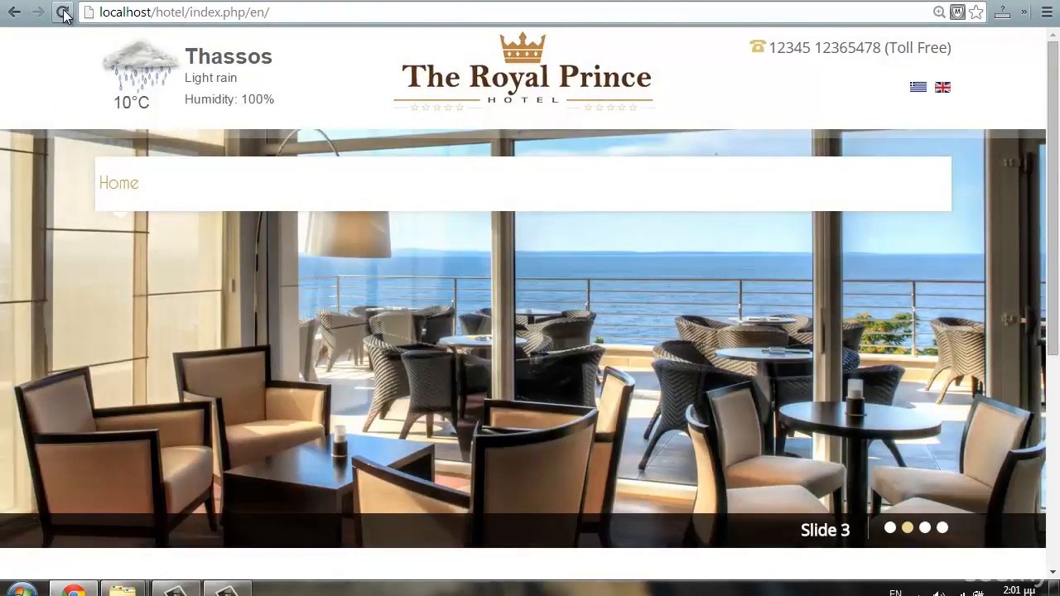
click(63, 14)
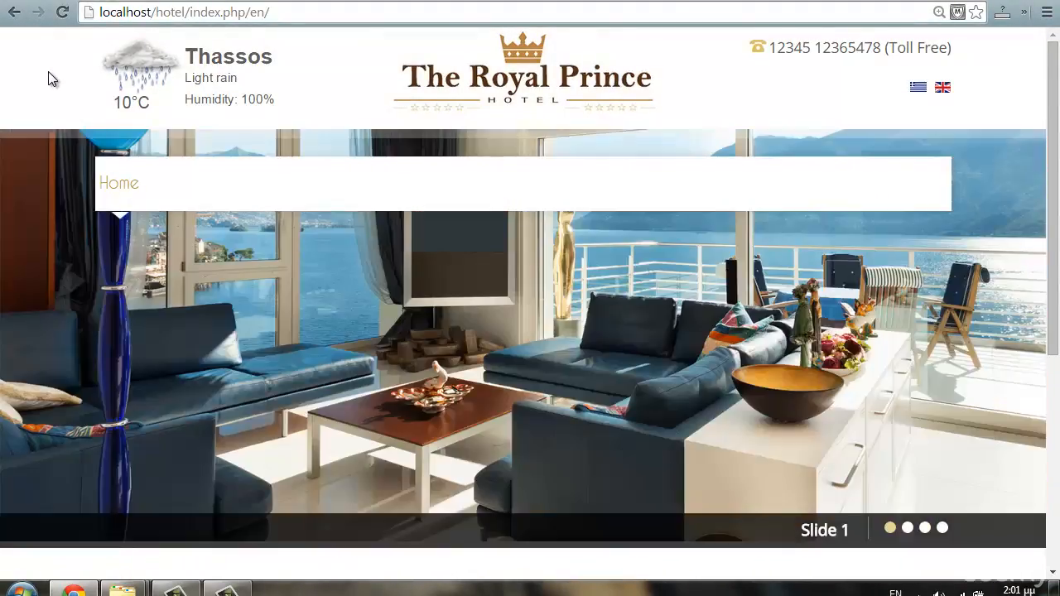
scroll(1056, 65, down, 4)
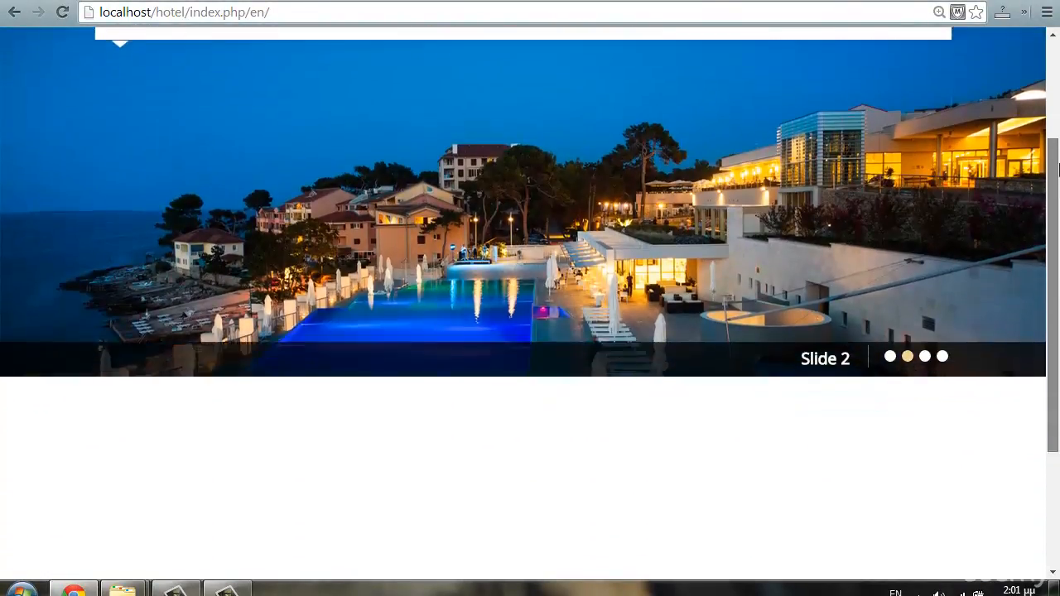
scroll(1043, 51, up, 4)
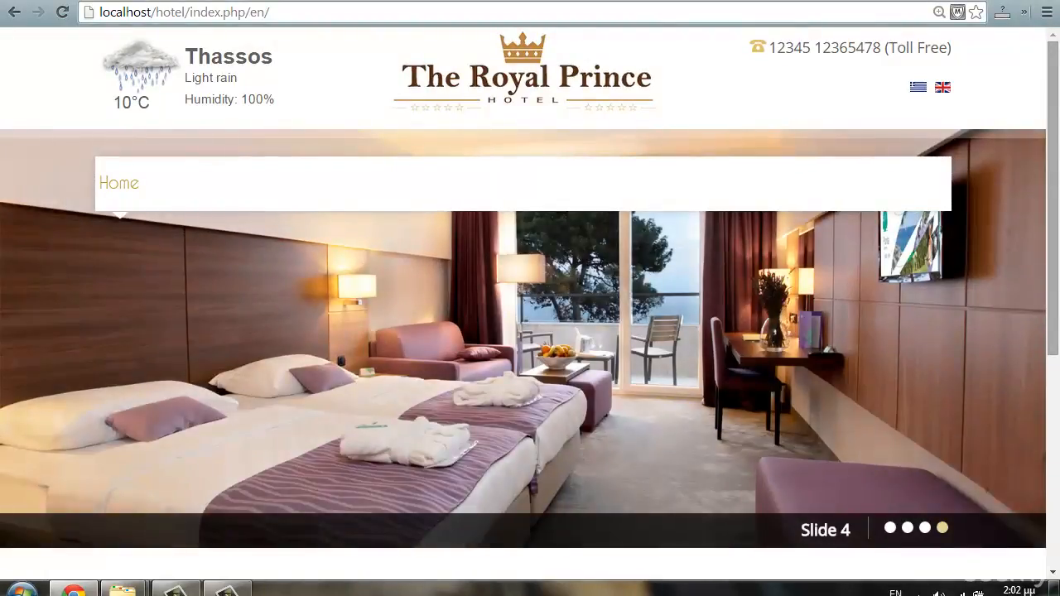
mouse_move(1056, 81)
mouse_down()
mouse_move(1057, 193)
mouse_move(1057, 63)
mouse_up()
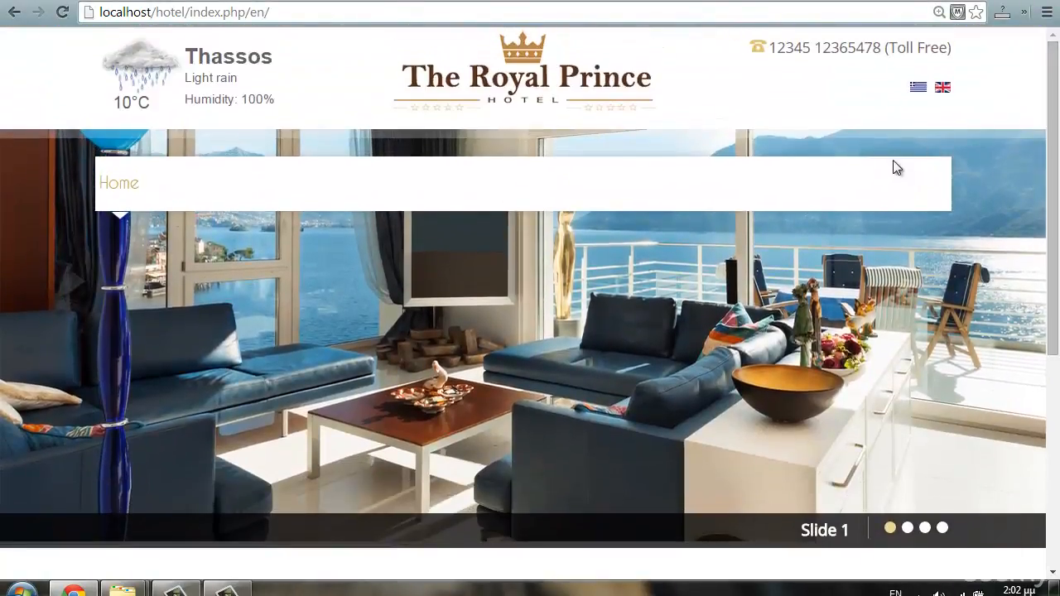
drag(1059, 189, 1058, 118)
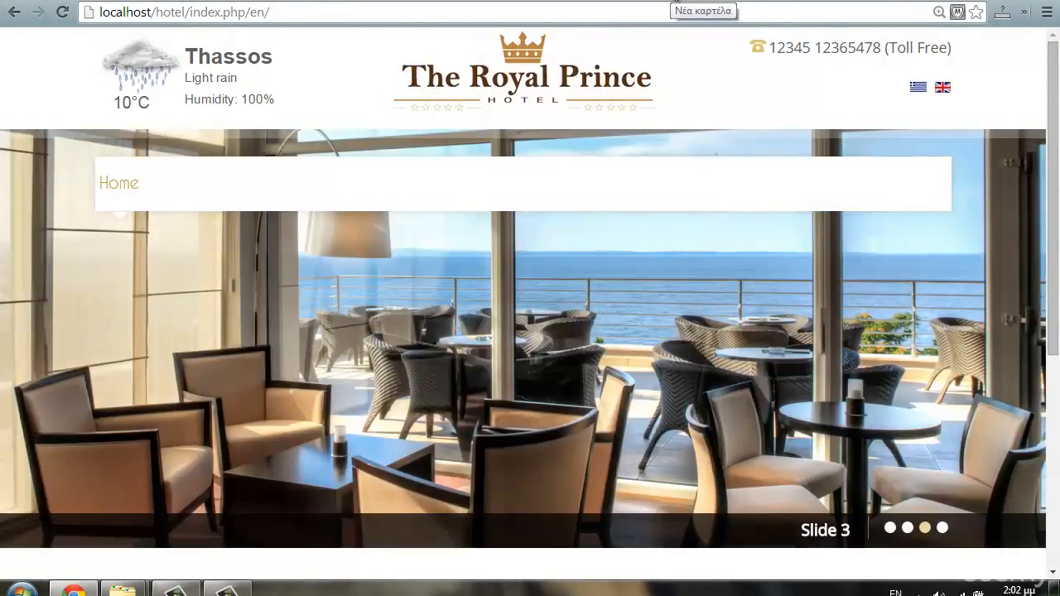
Open the Joomla! Extensions Directory at extensions.joomla.org in a new browser tab
click(675, 3)
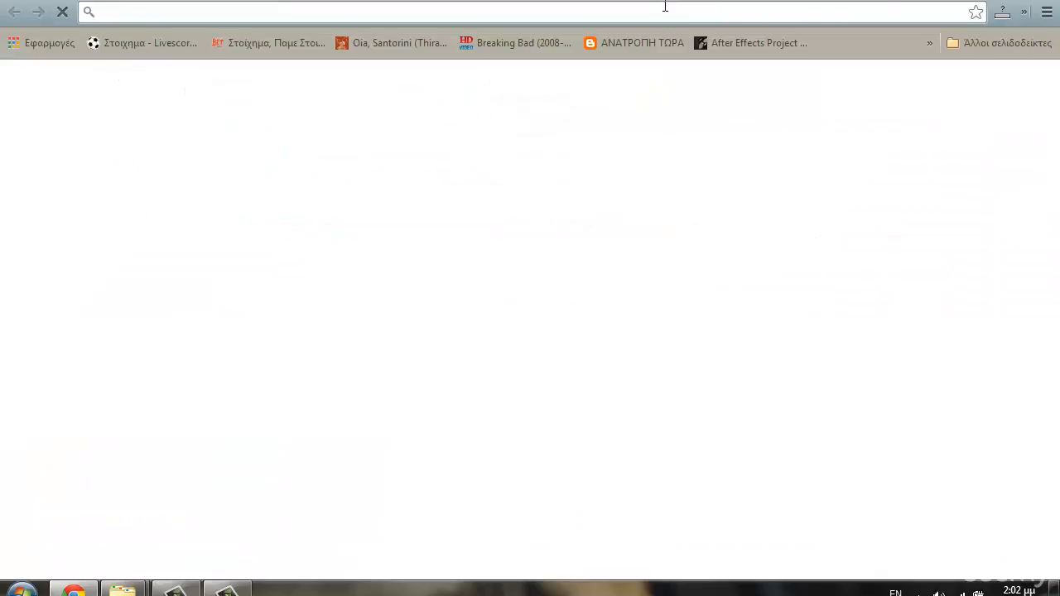
text(ext)
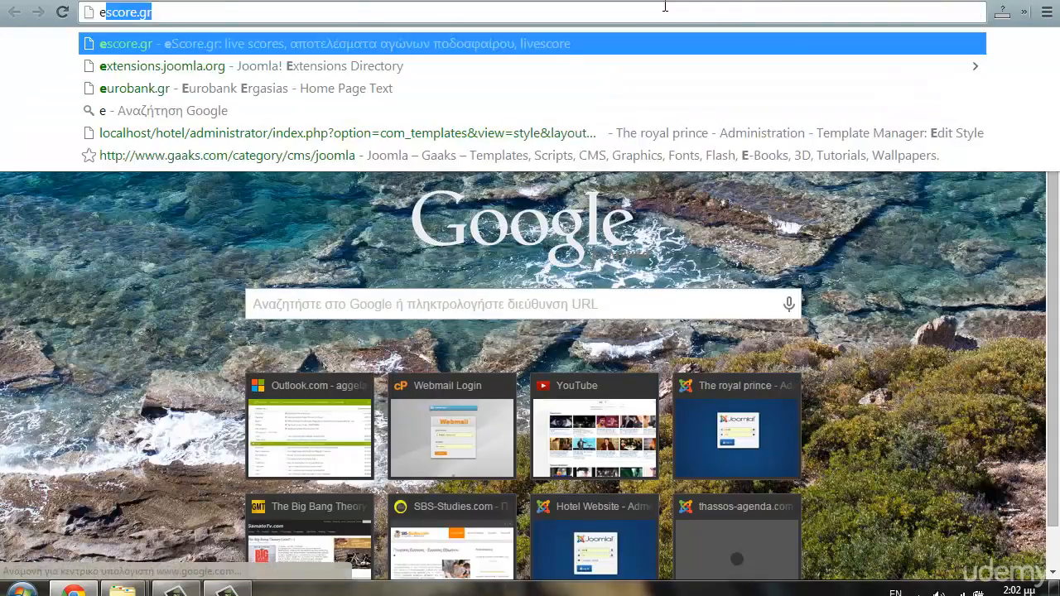
text(e)
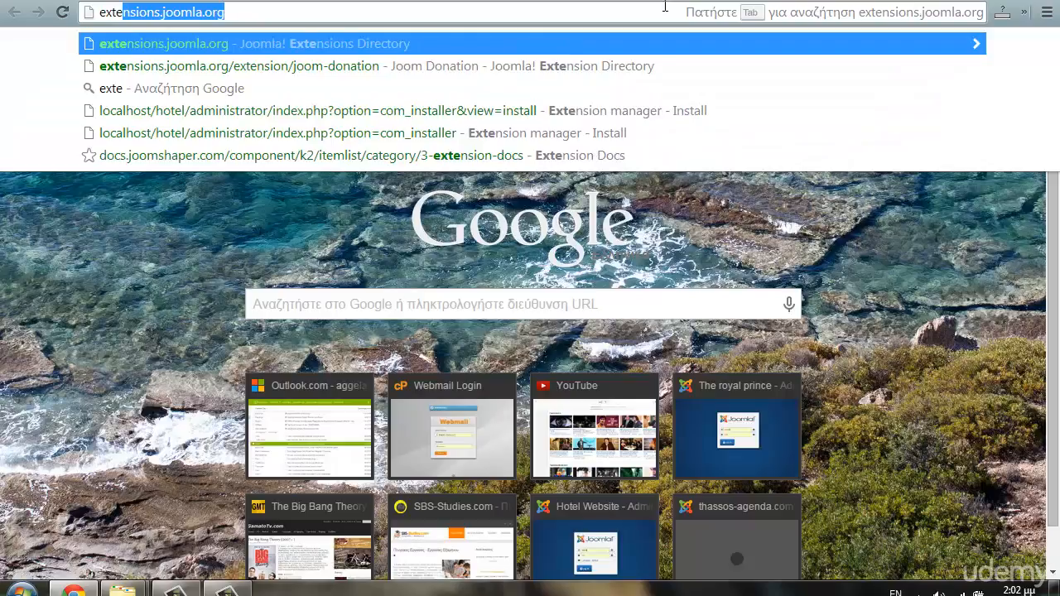
key(Right)
key(Return)
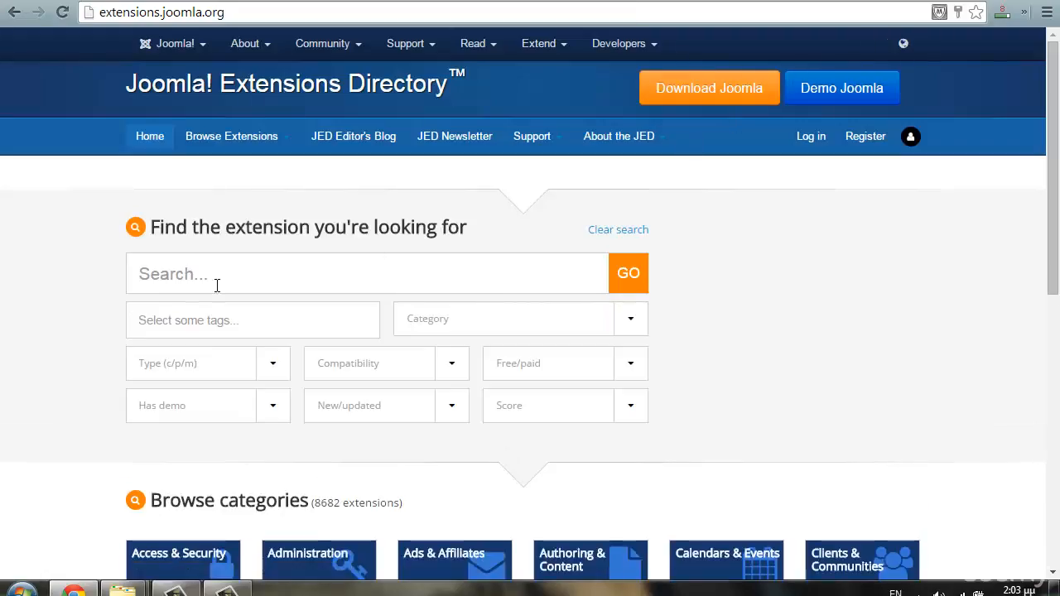
Search the extensions directory for "slideshow" and look over the listed extensions
text(slideshow)
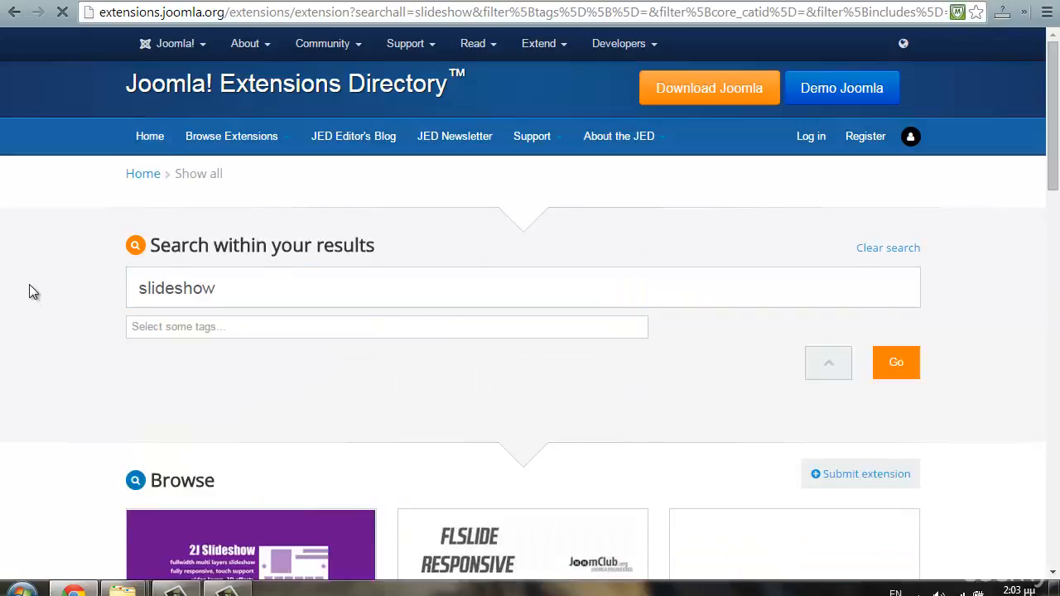
scroll(29, 291, down, 4)
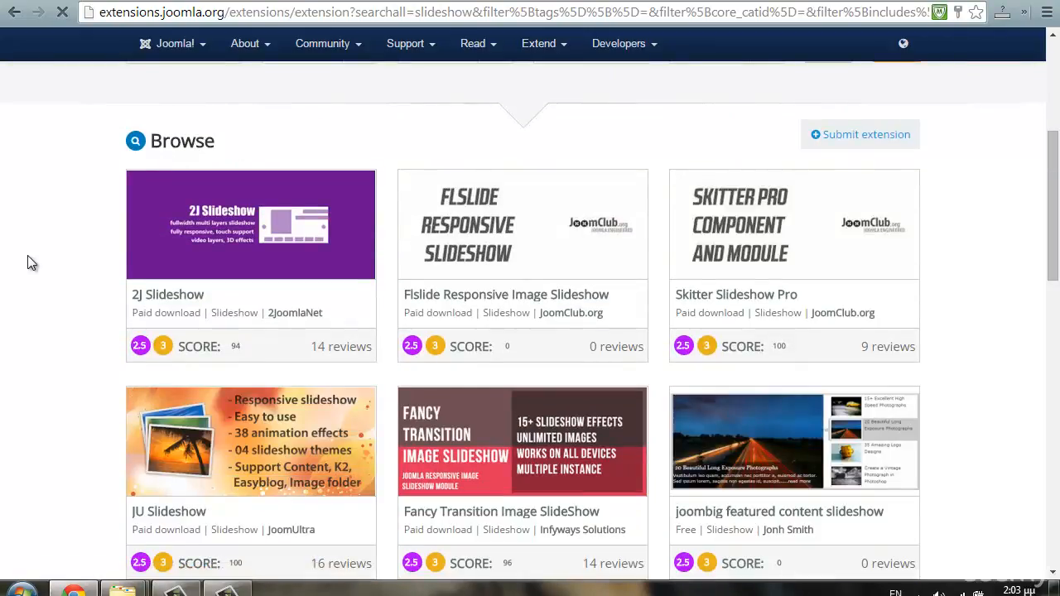
scroll(522, 315, up, 3)
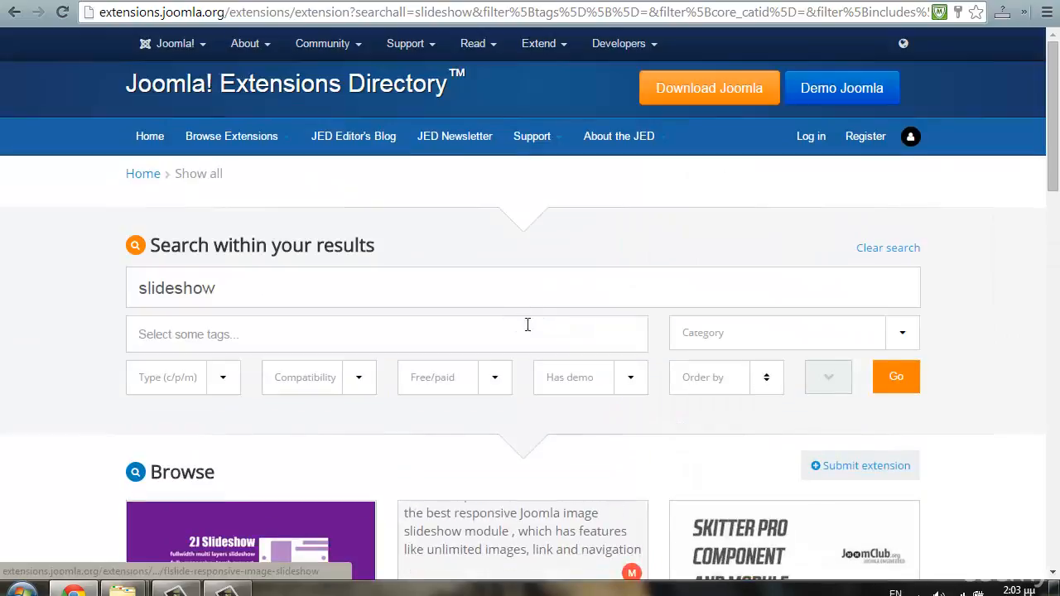
scroll(528, 323, down, 1)
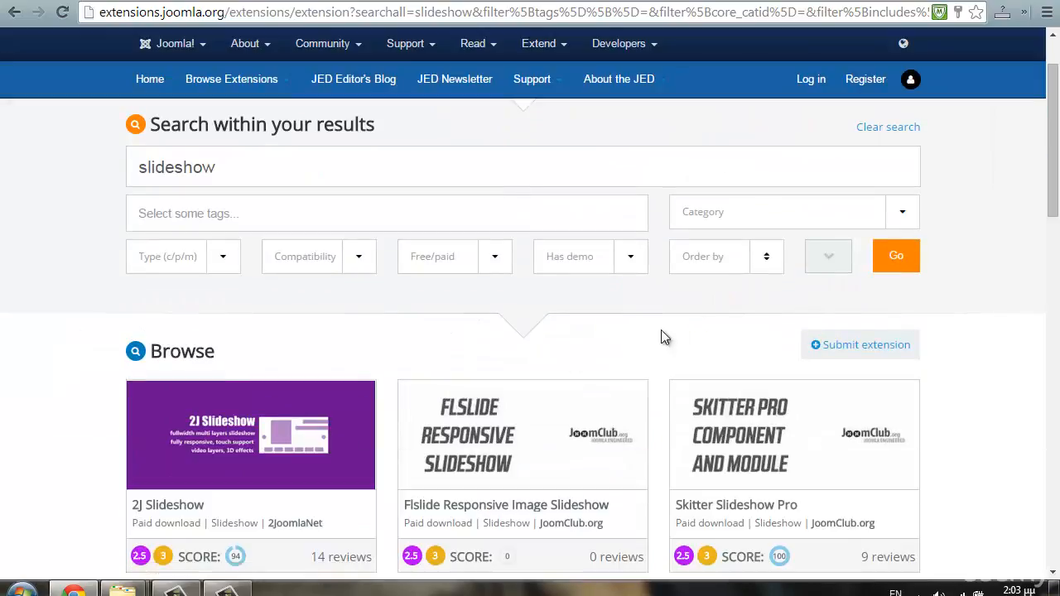
Restrict the slideshow search to free downloads and browse the matching extensions
click(505, 264)
click(446, 286)
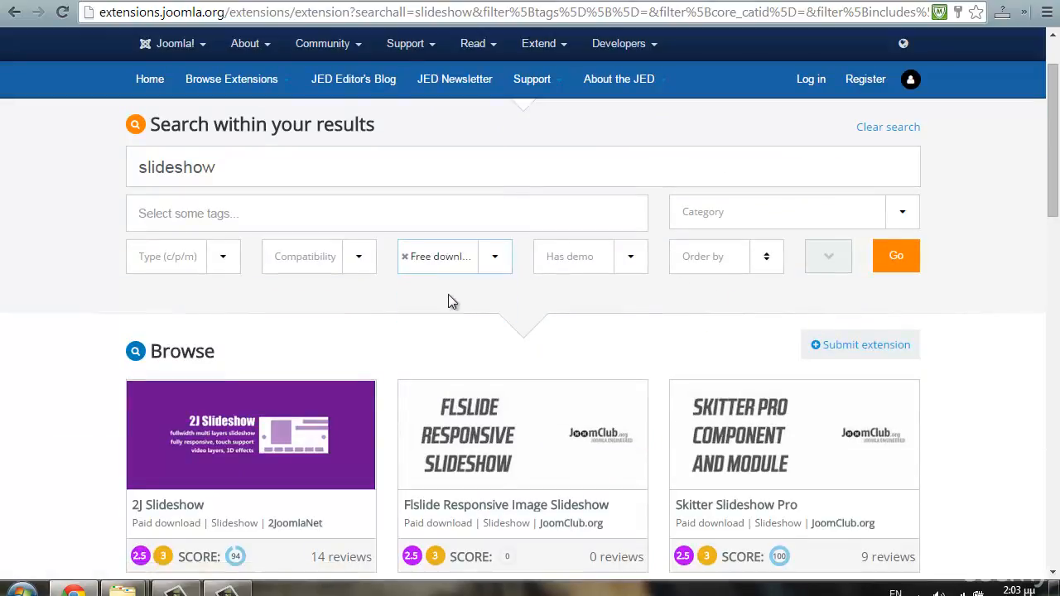
click(895, 258)
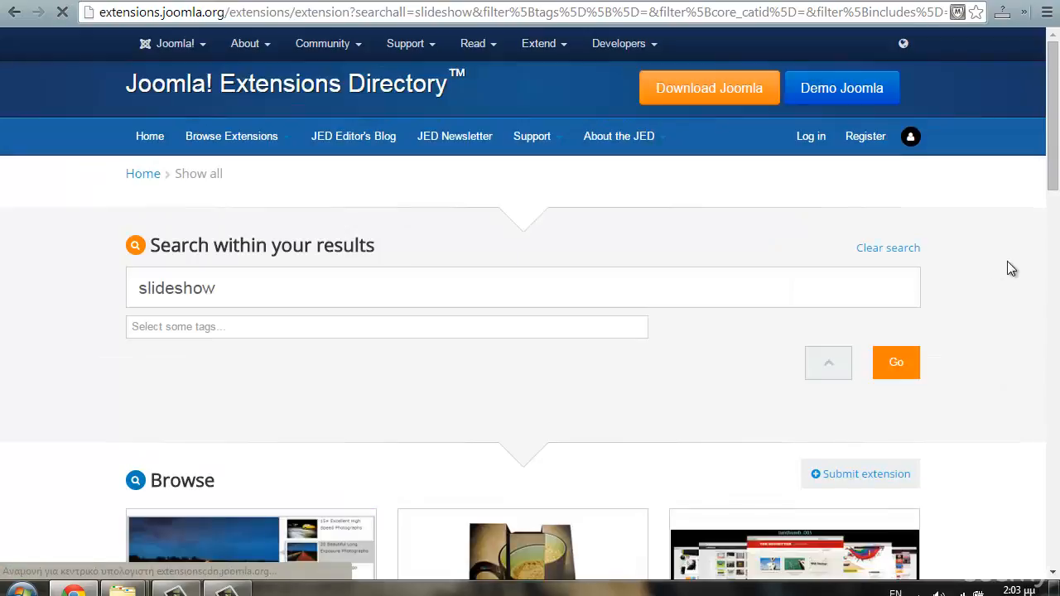
scroll(1006, 261, down, 3)
scroll(1007, 261, down, 2)
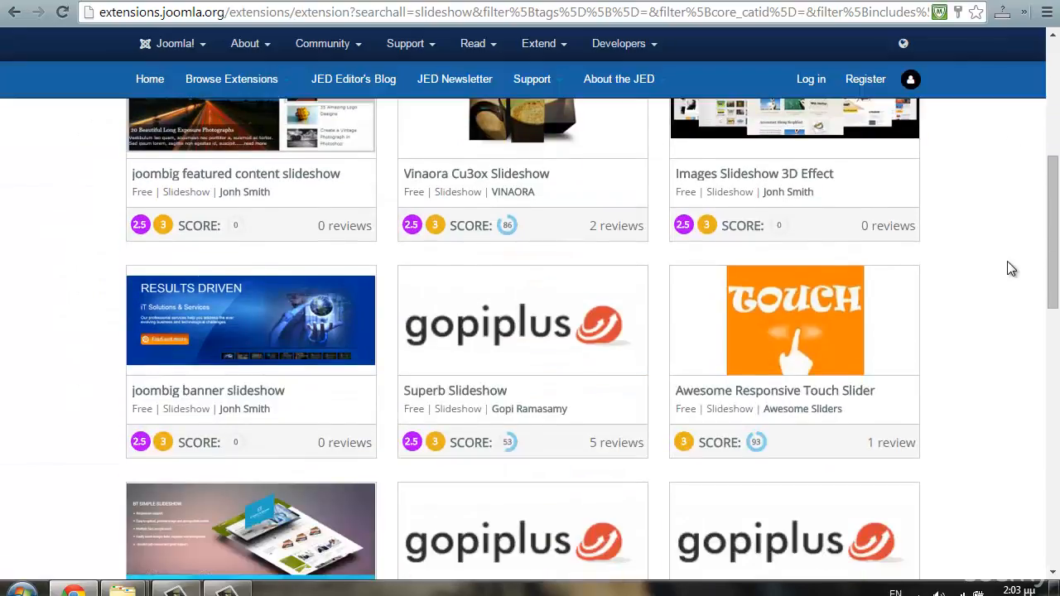
Look through the remaining free slideshow extensions on the first results page and return to the search filters
scroll(1006, 262, down, 5)
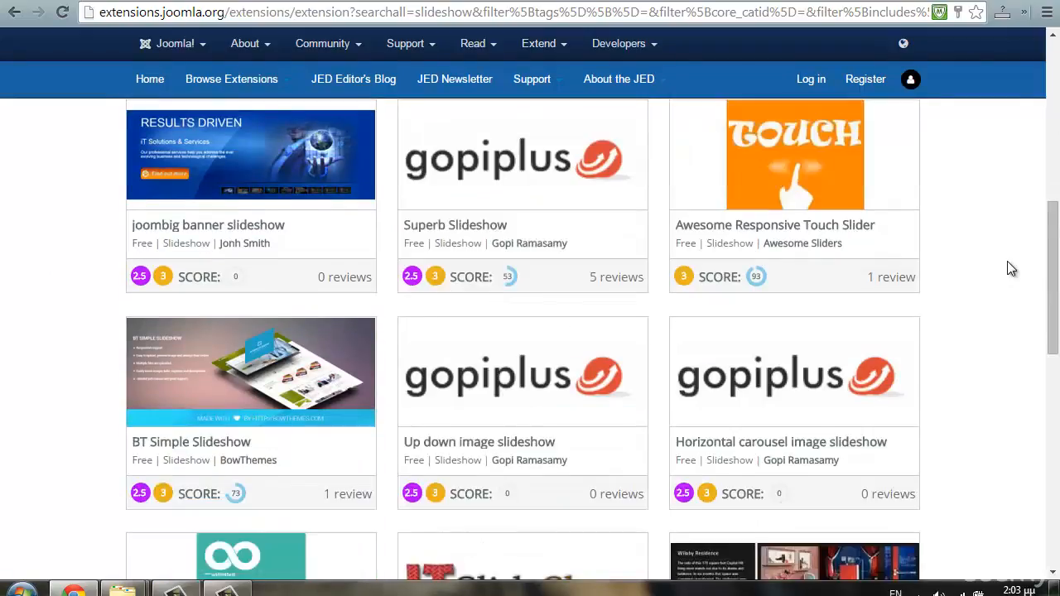
scroll(1005, 265, down, 4)
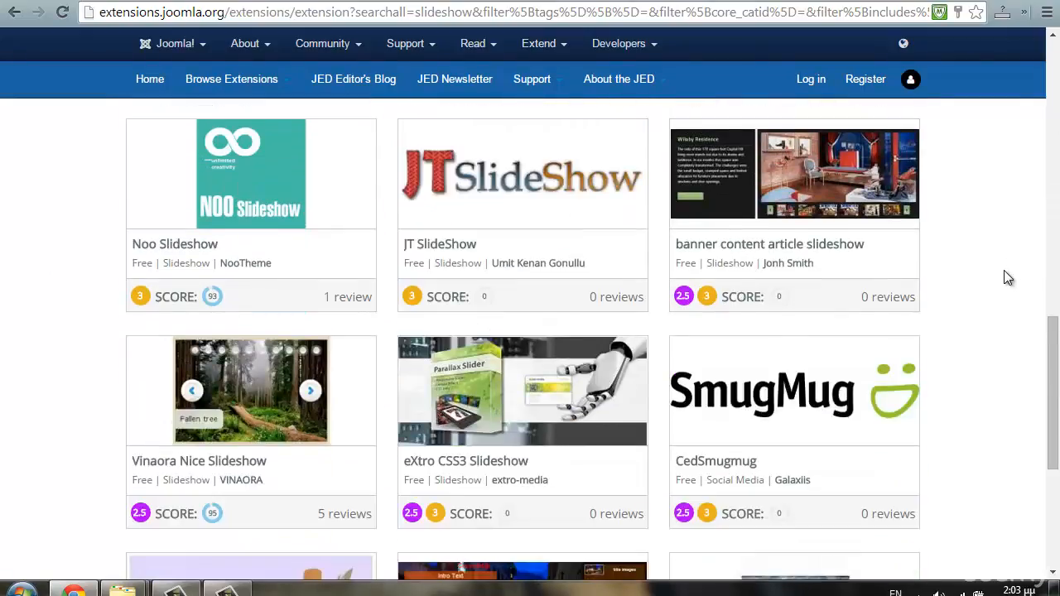
scroll(1012, 290, down, 3)
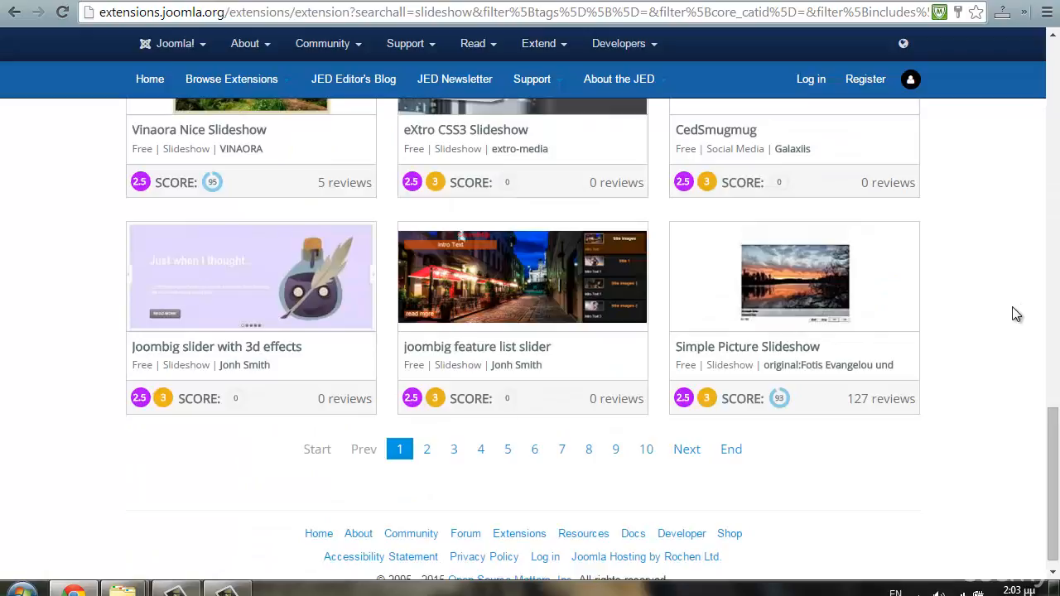
scroll(1015, 317, up, 13)
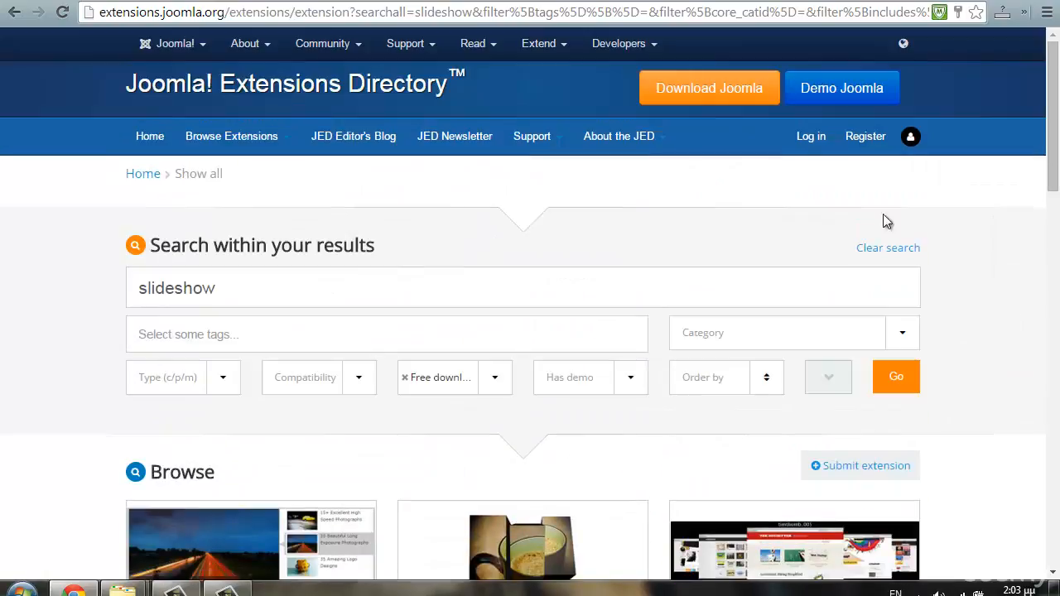
Go back to the hotel website's English home page and view the slideshow playing through its slides
click(443, 2)
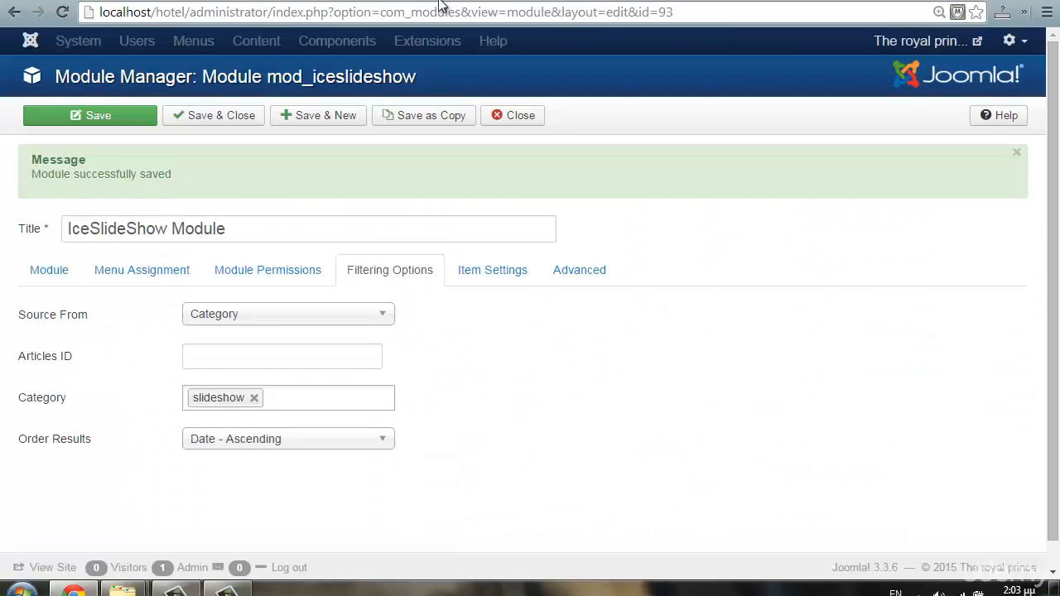
click(442, 3)
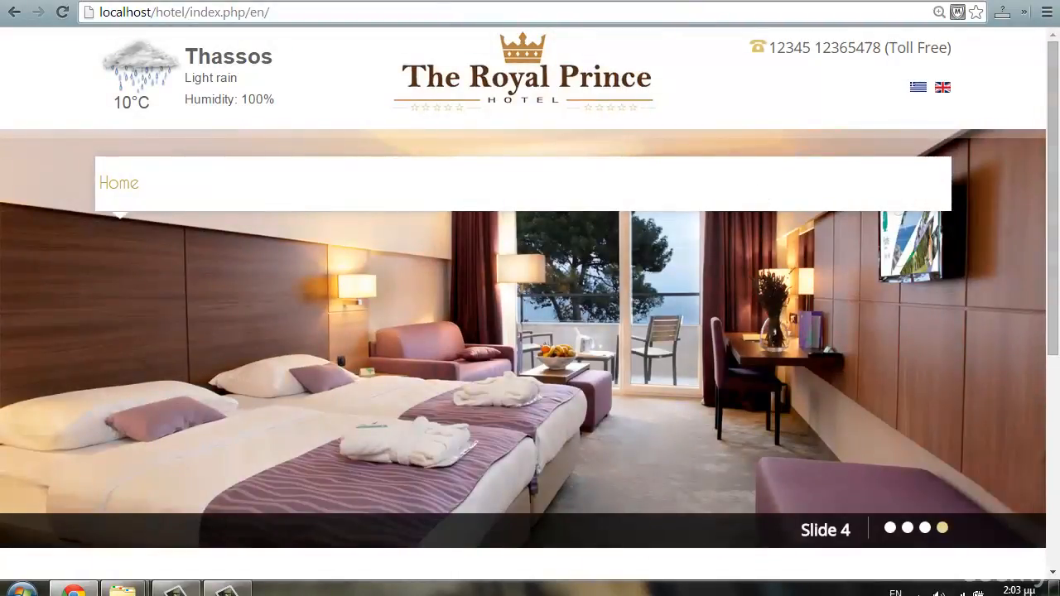
mouse_move(1052, 207)
mouse_down()
mouse_move(1052, 349)
mouse_move(1055, 187)
mouse_up()
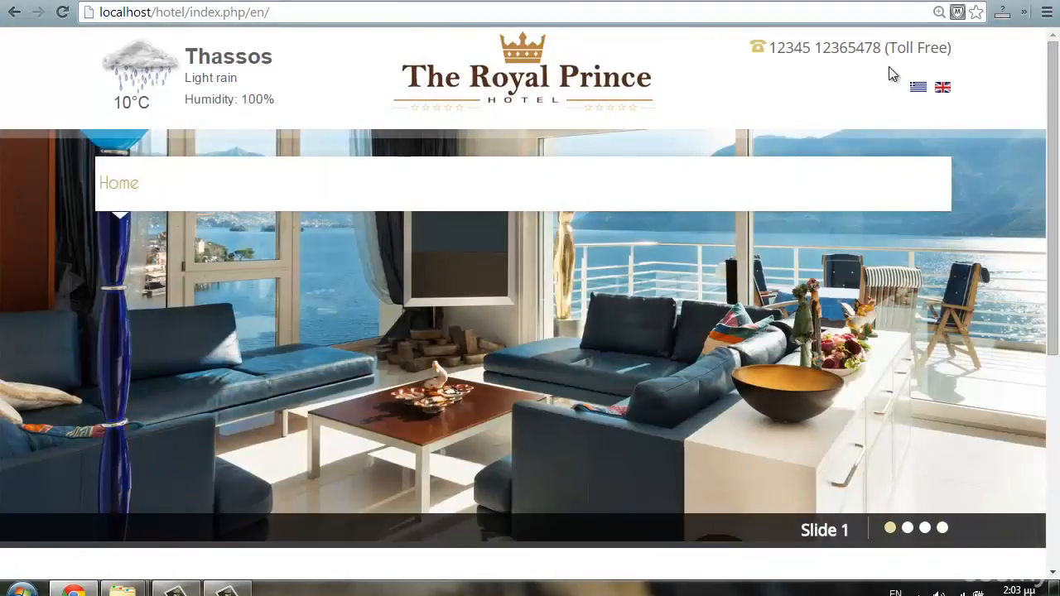